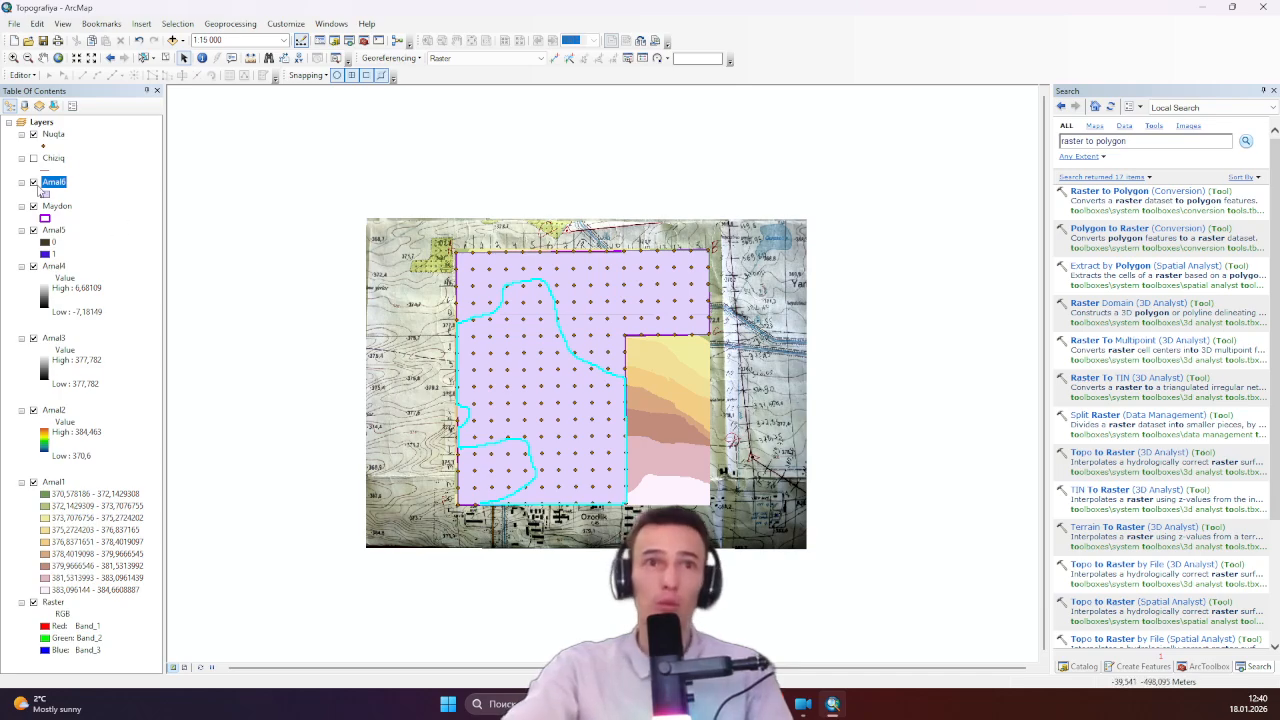
- Open the attribute table of the Amal6 layer, review its polygon records, and close the table
right_click(50, 183)
click(86, 222)
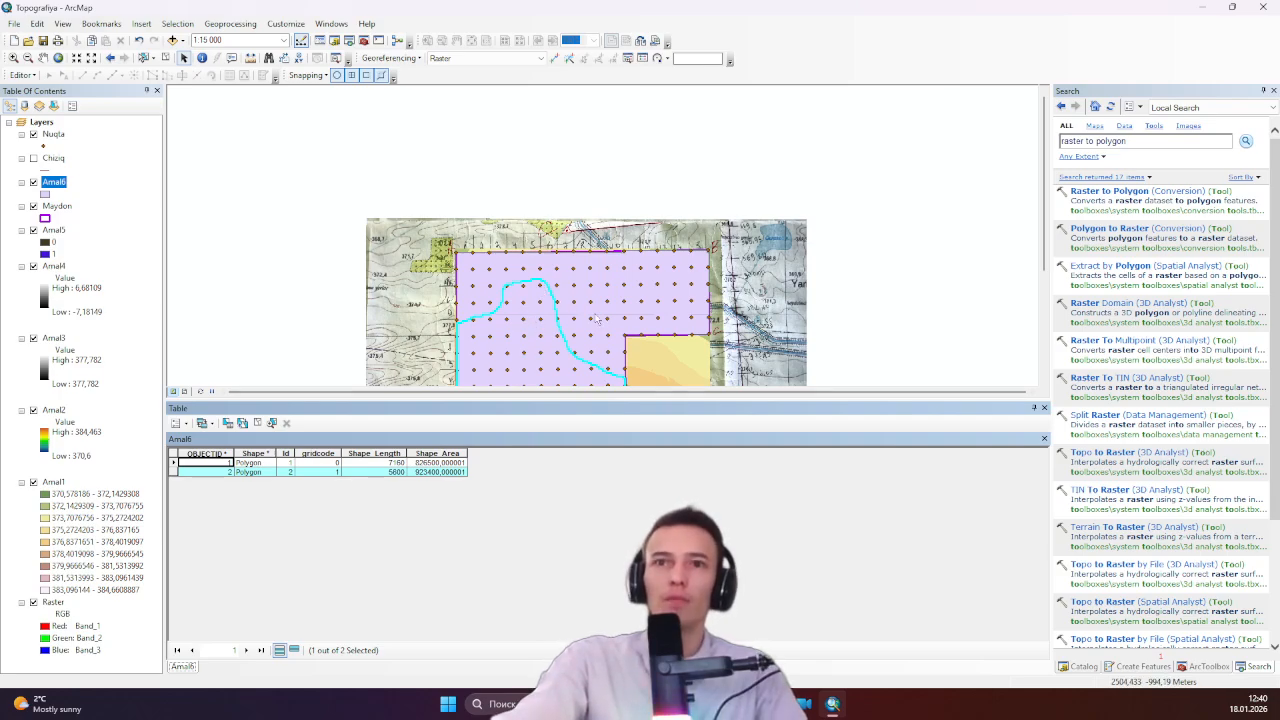
drag(937, 401, 937, 487)
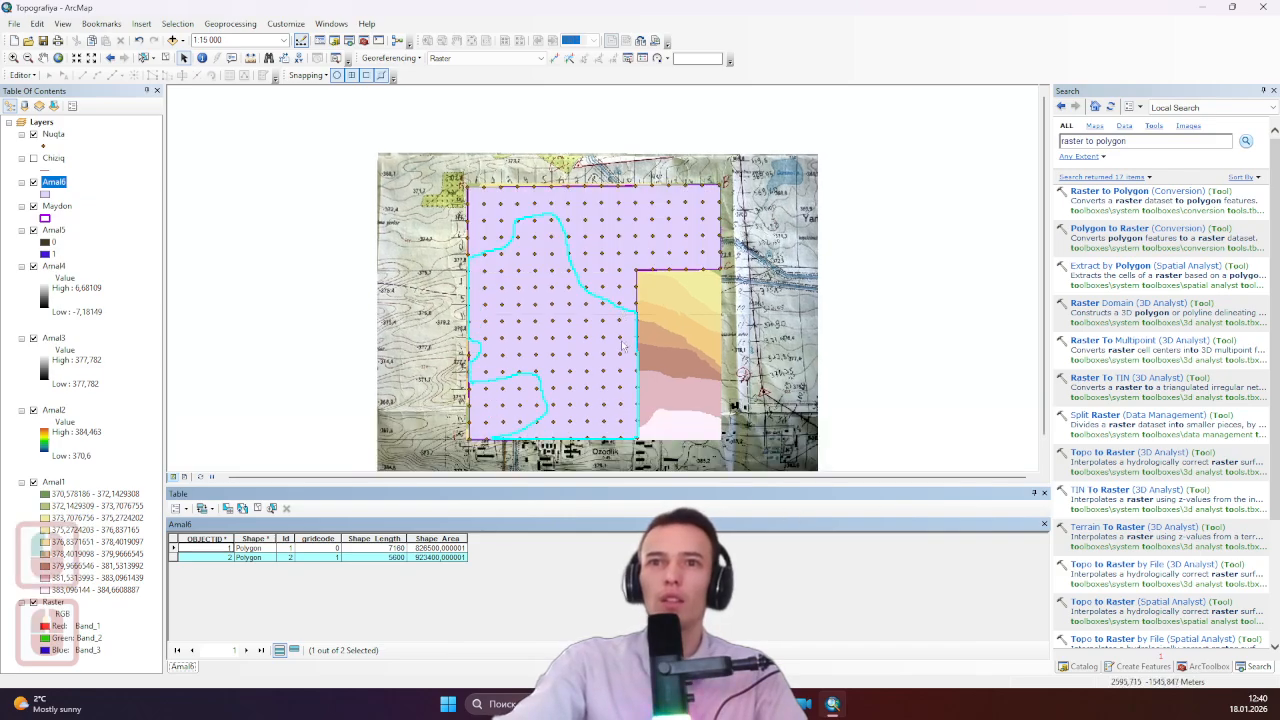
click(1044, 493)
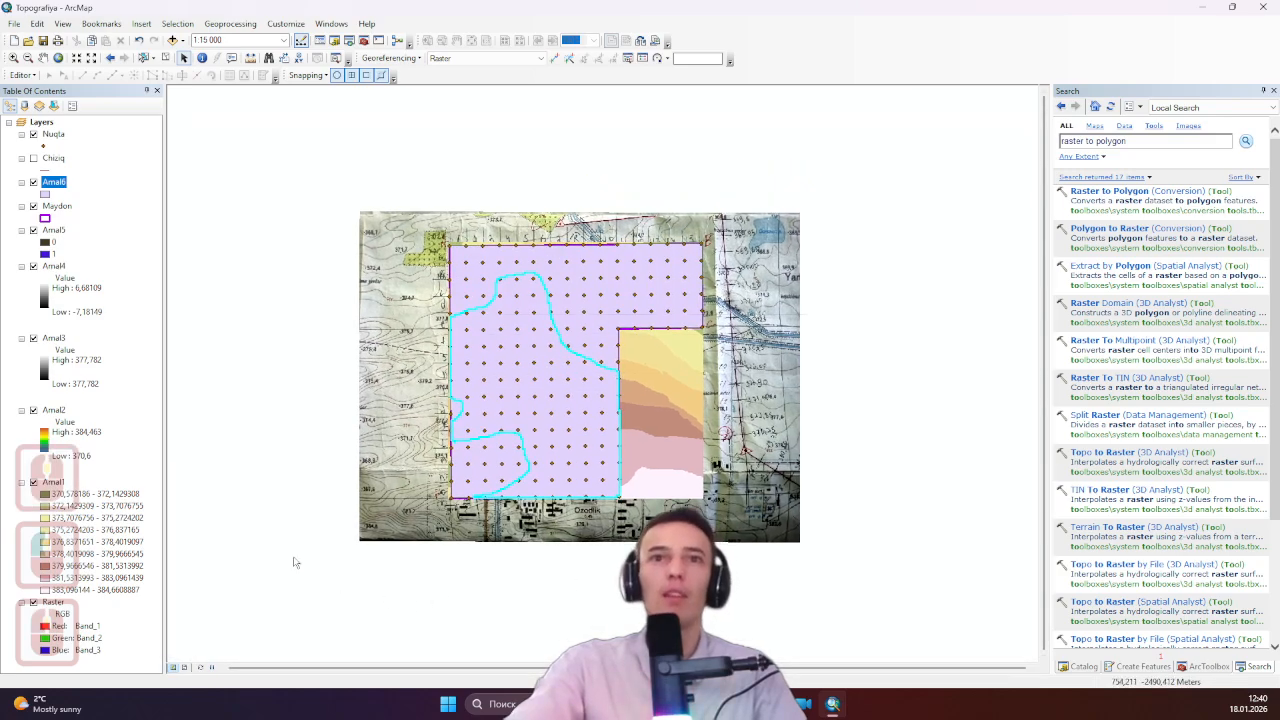
click(22, 75)
click(140, 242)
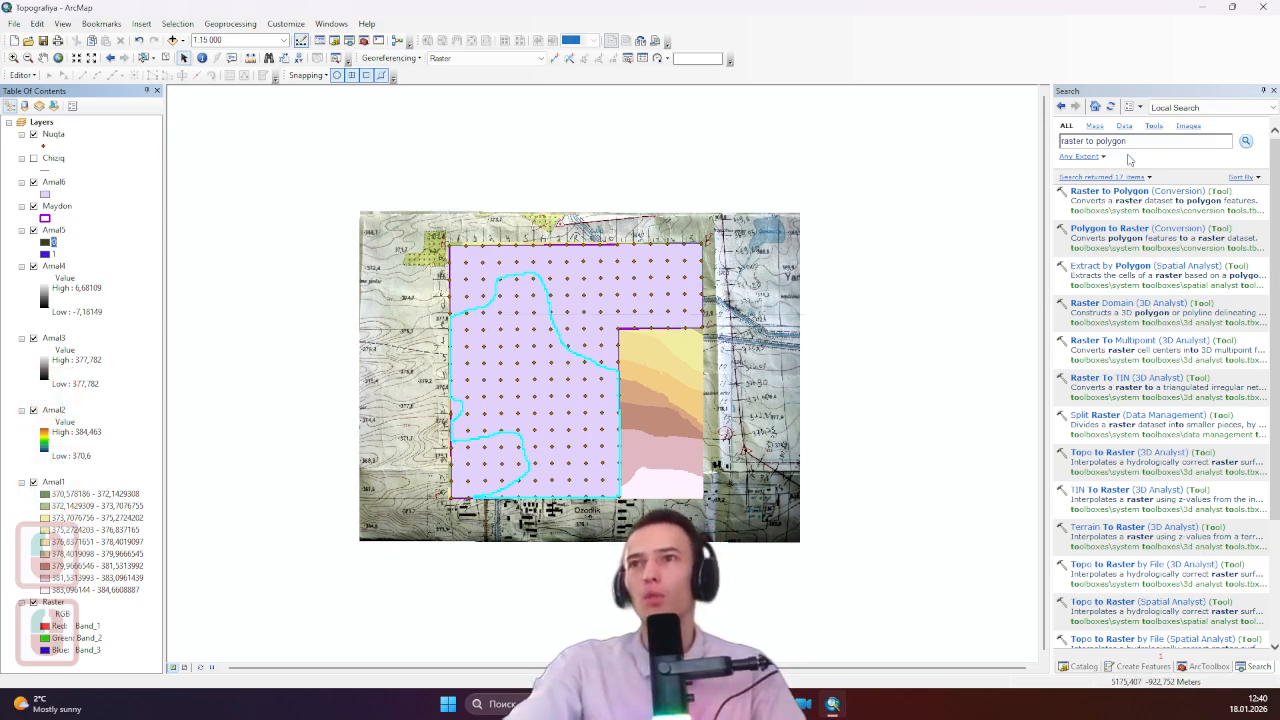
- Search the geoprocessing tools for "zonal statistics as table"
drag(1130, 141, 1052, 141)
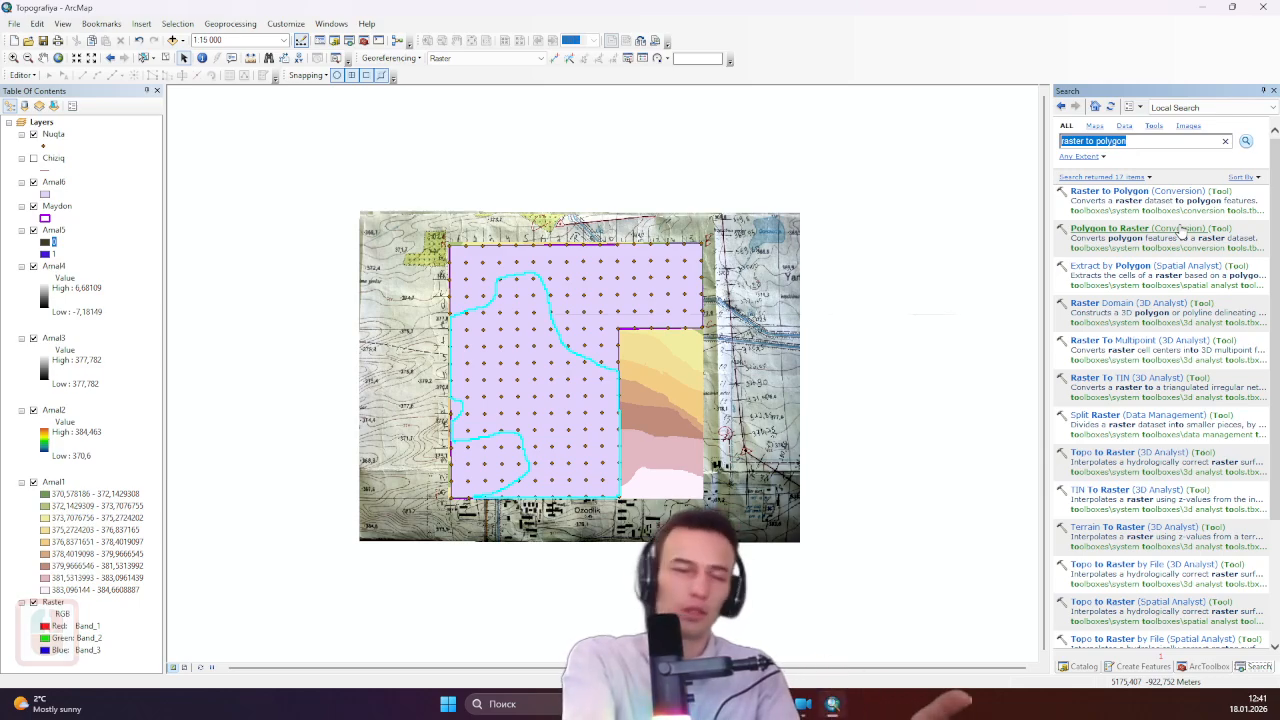
text(zo)
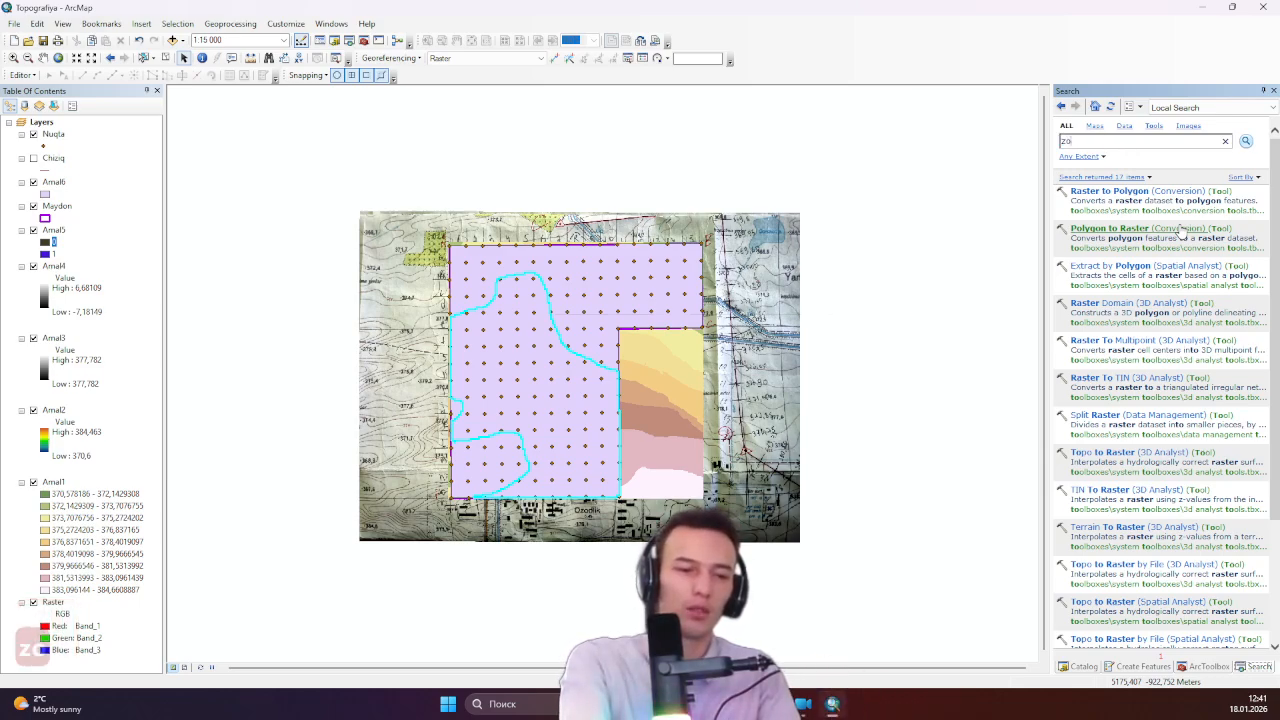
text(nal sa)
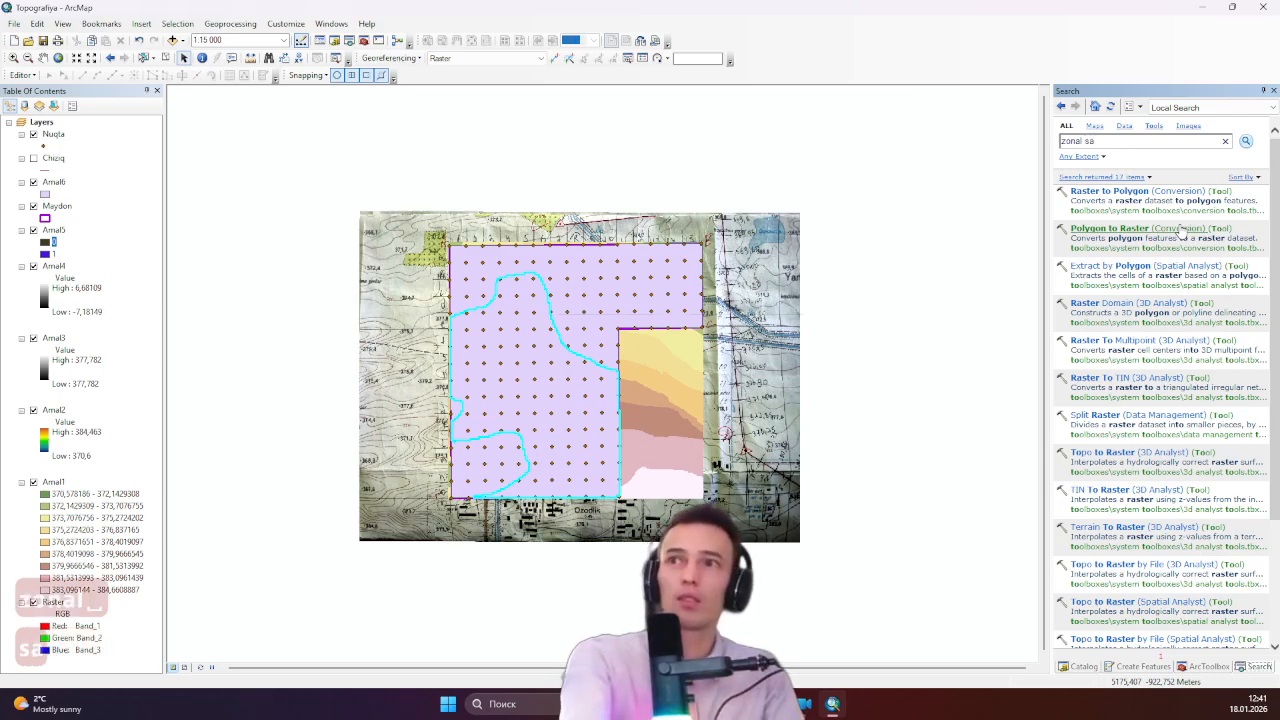
key(BackSpace)
text(ta)
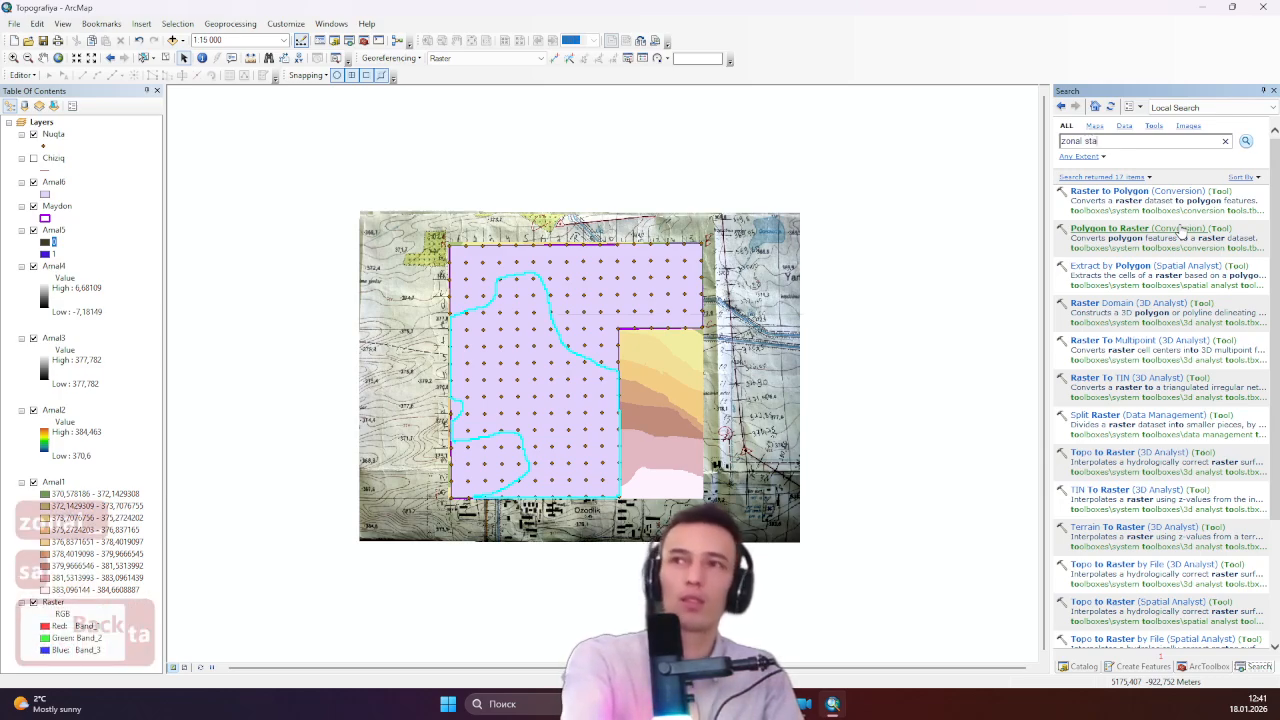
text(ti)
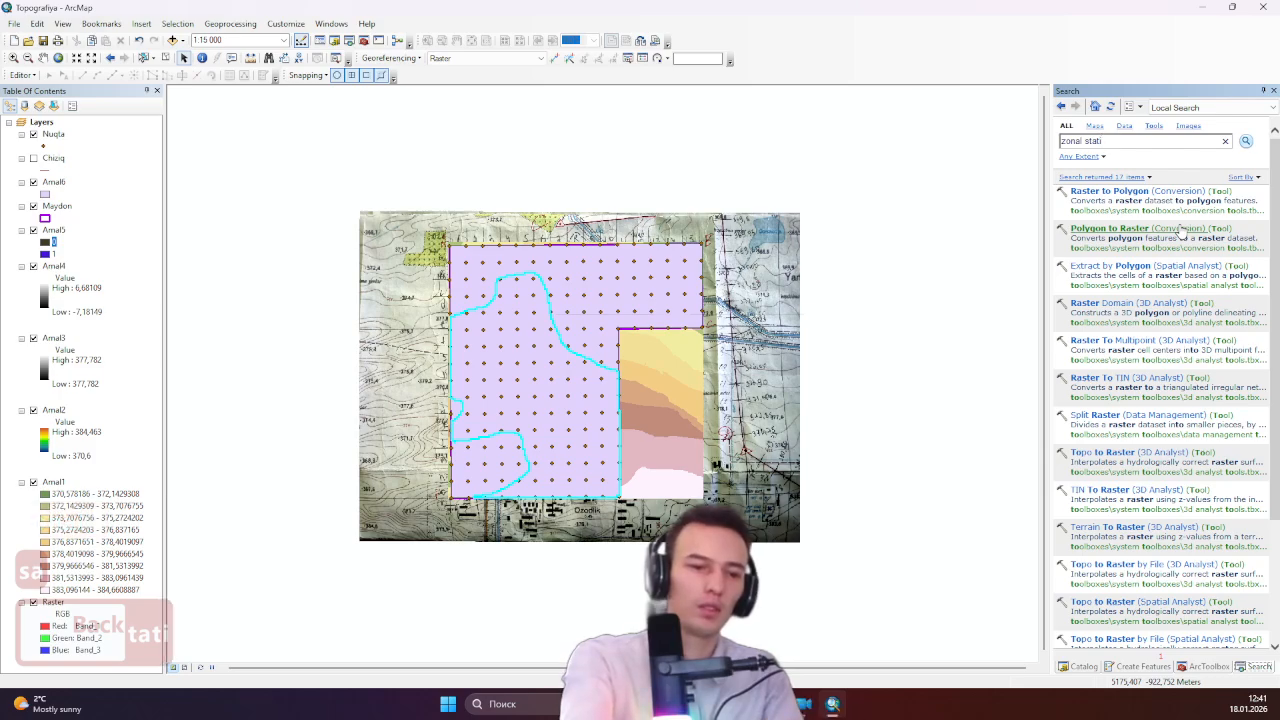
text(stics )
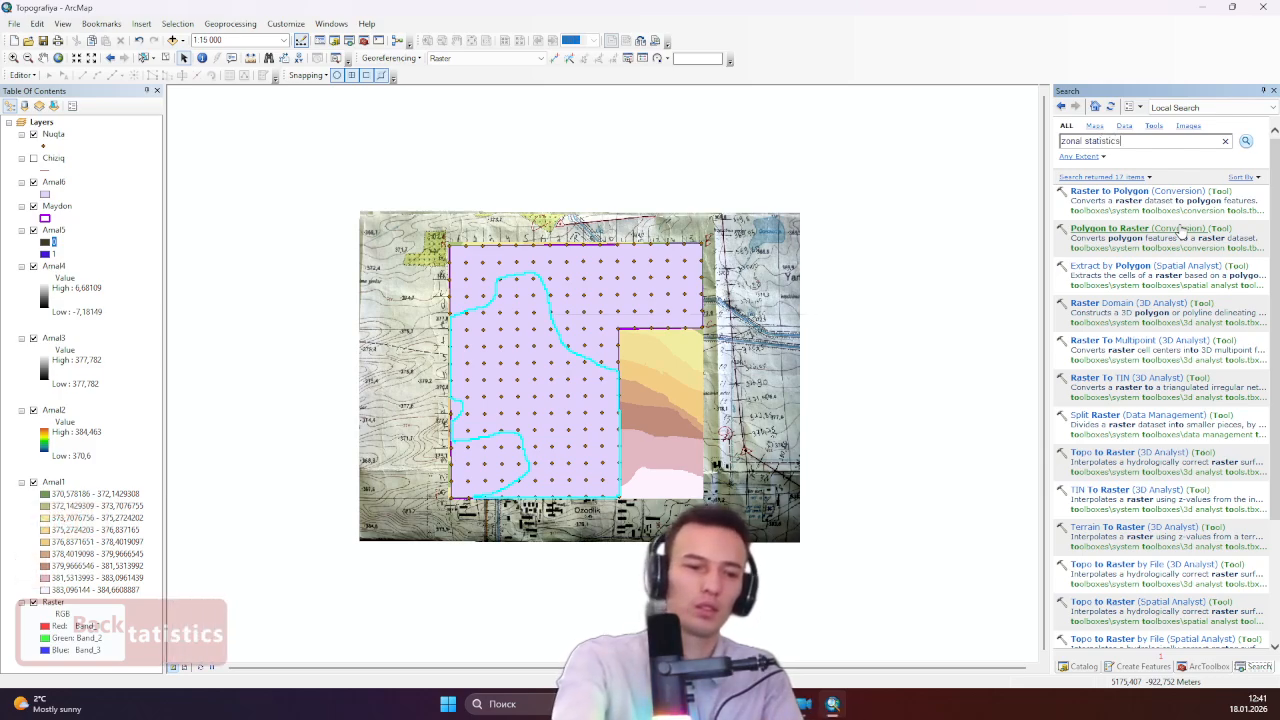
text(as)
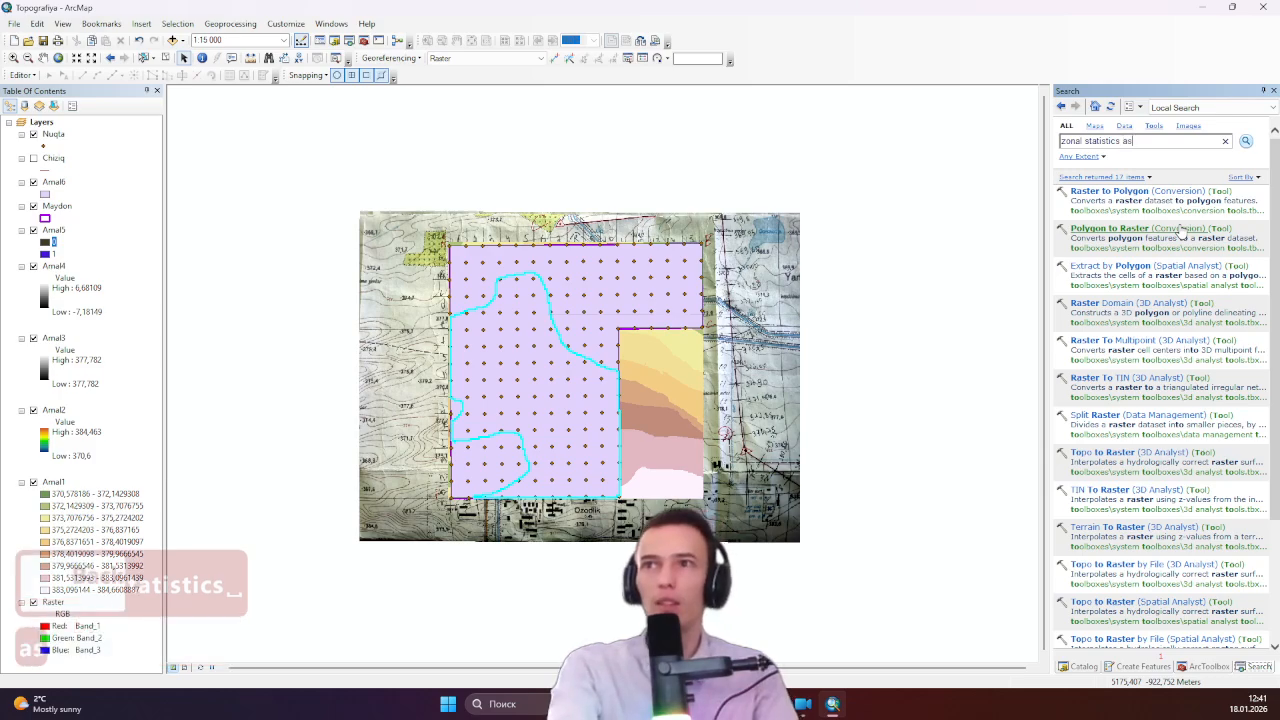
text( tab)
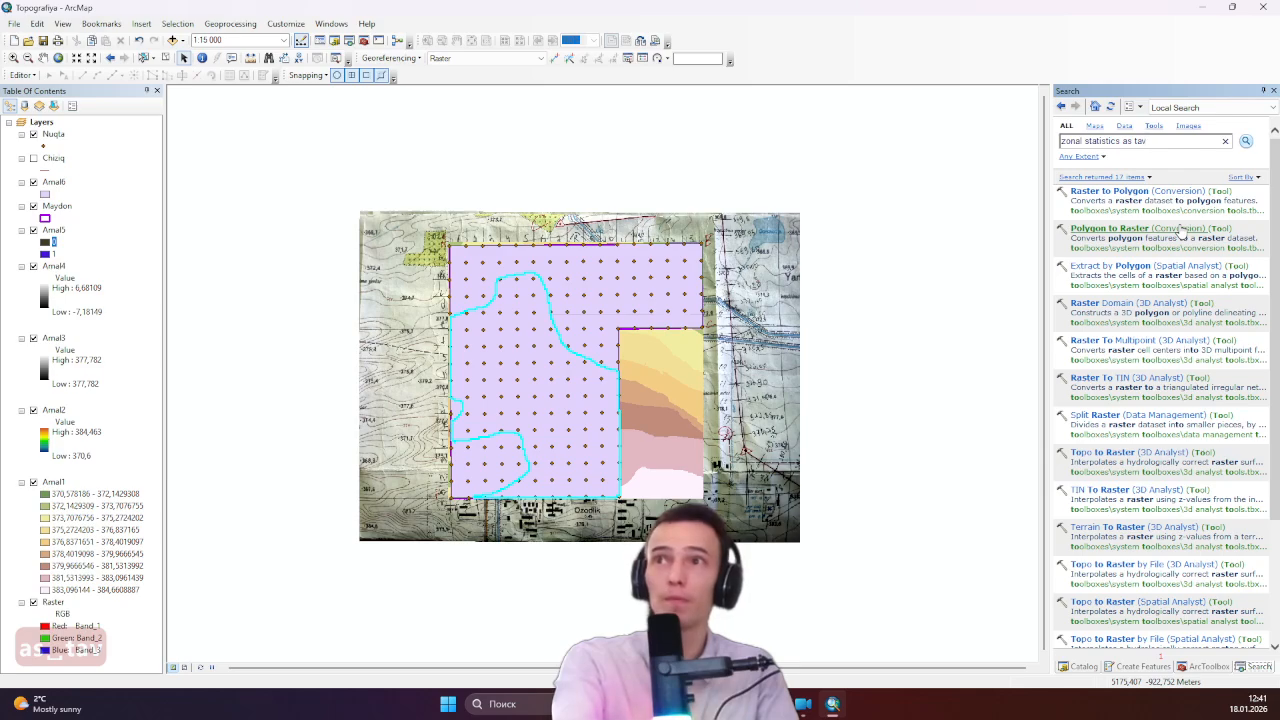
key(BackSpace)
text(ble)
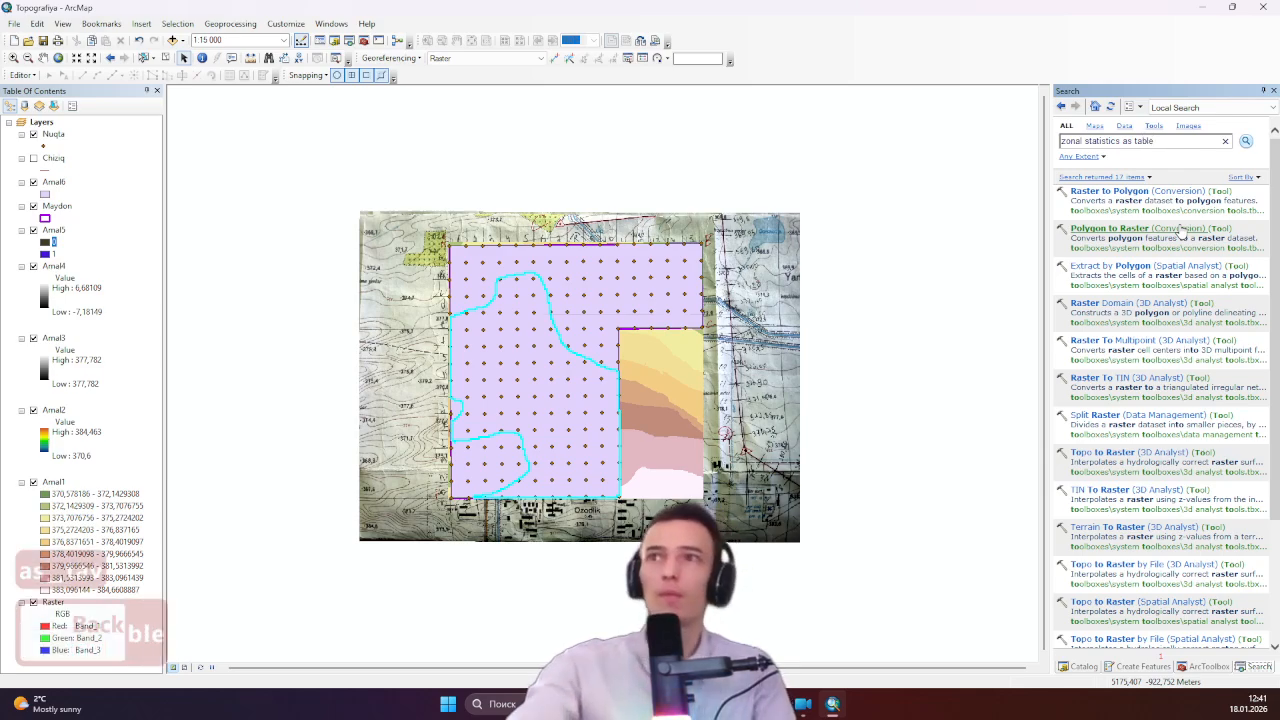
key(Return)
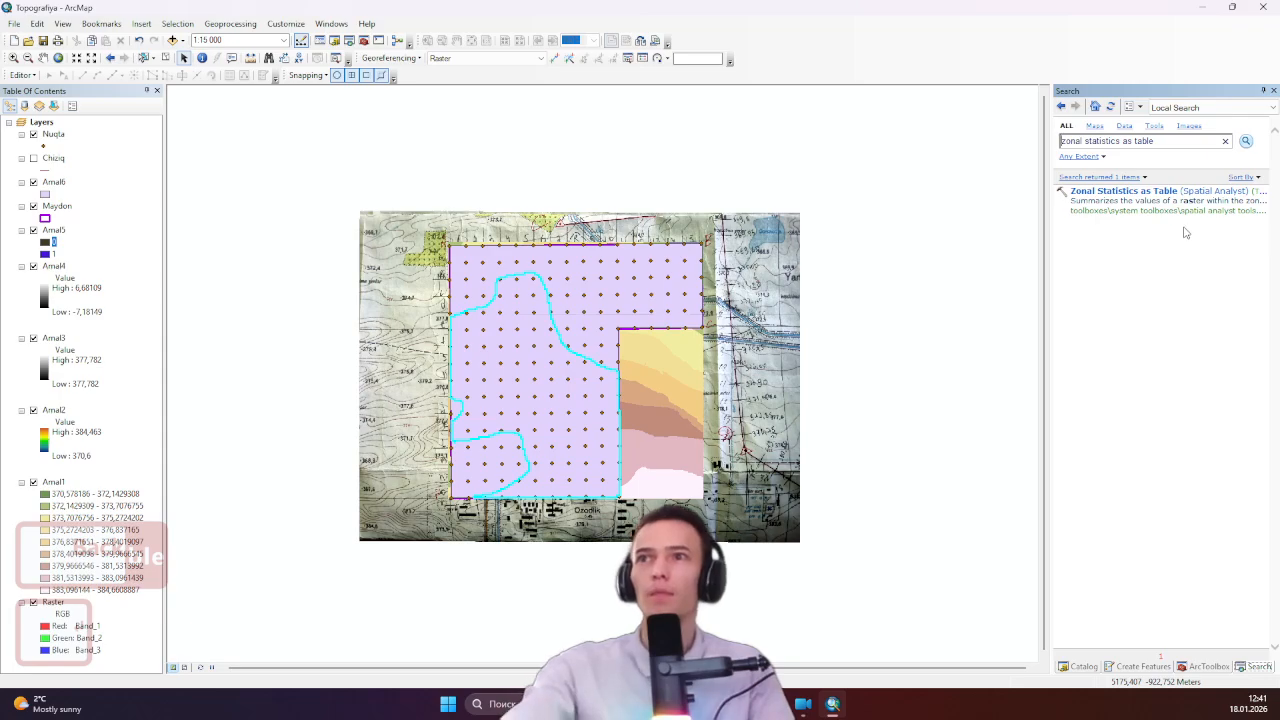
- Open the Zonal Statistics as Table tool and move its dialog over the map
click(1103, 198)
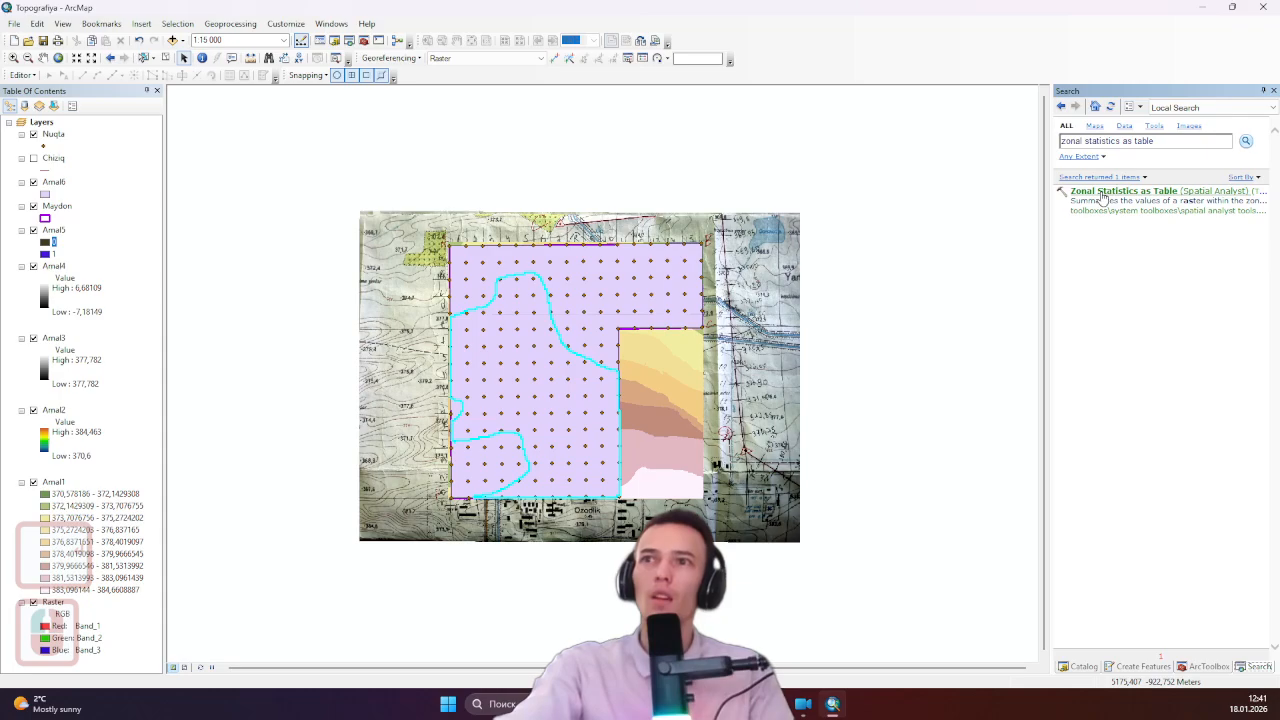
double_click(1103, 198)
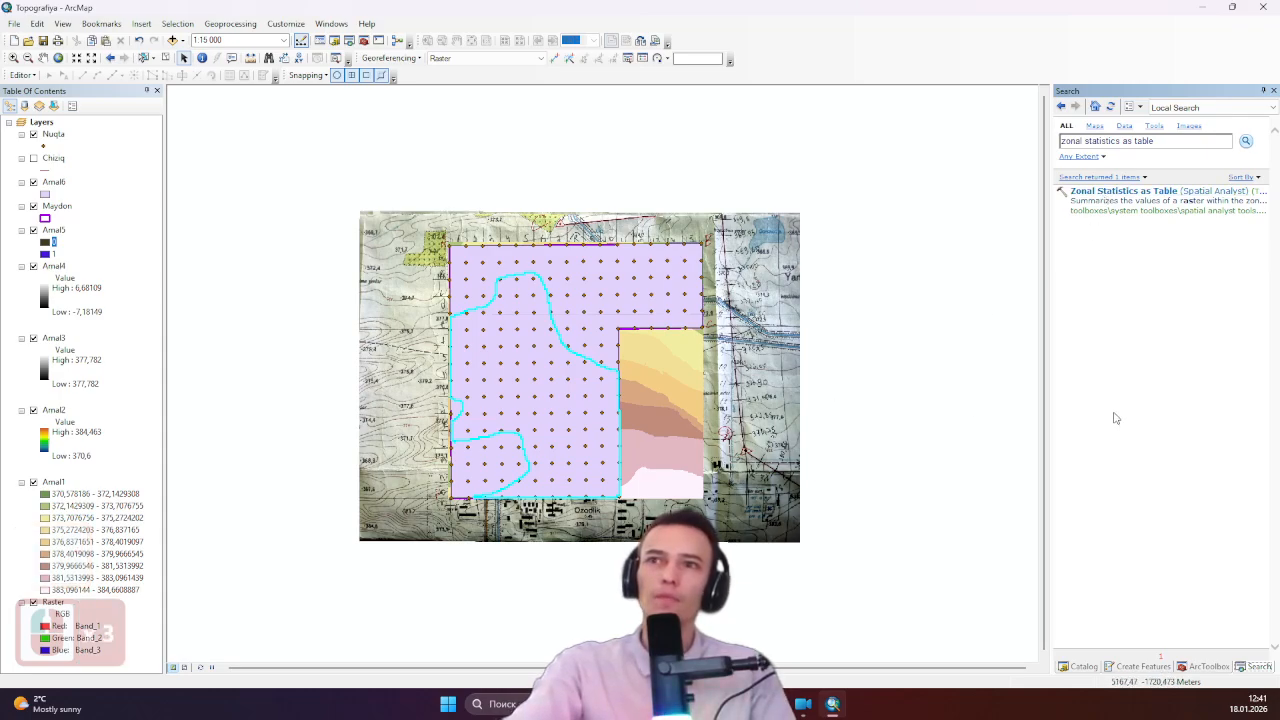
click(1137, 200)
click(1137, 200)
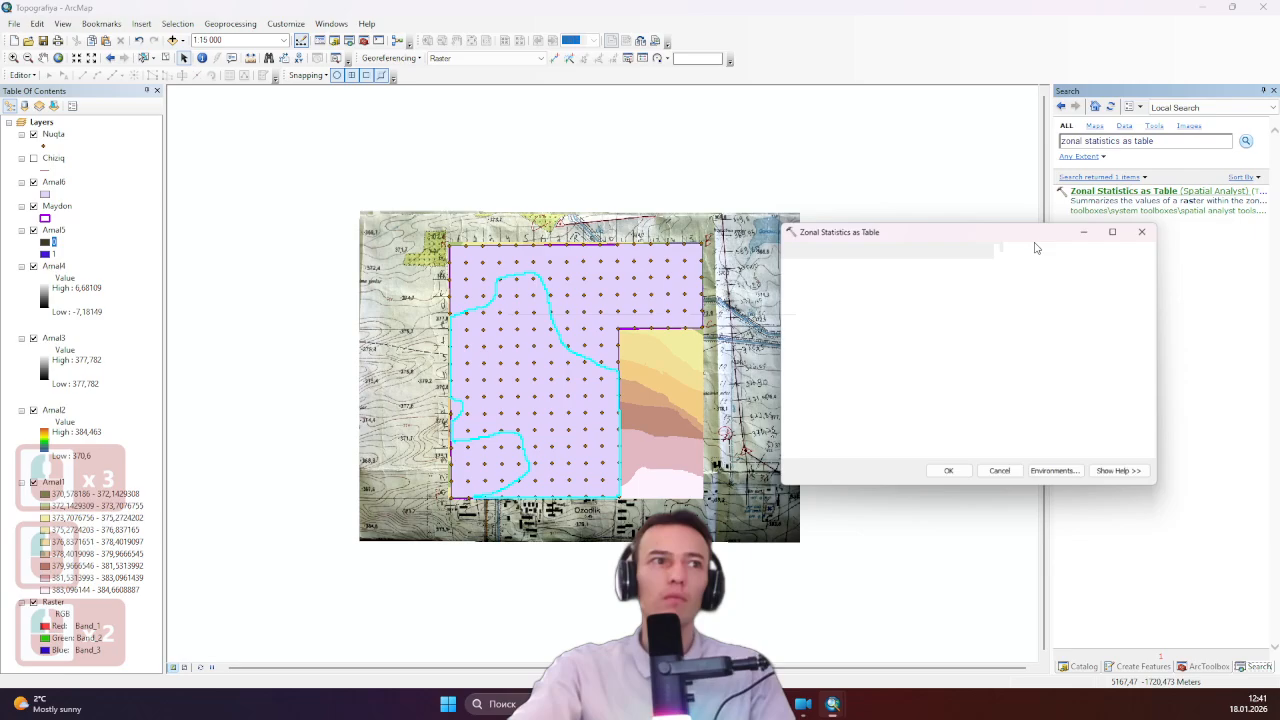
drag(1029, 232, 639, 244)
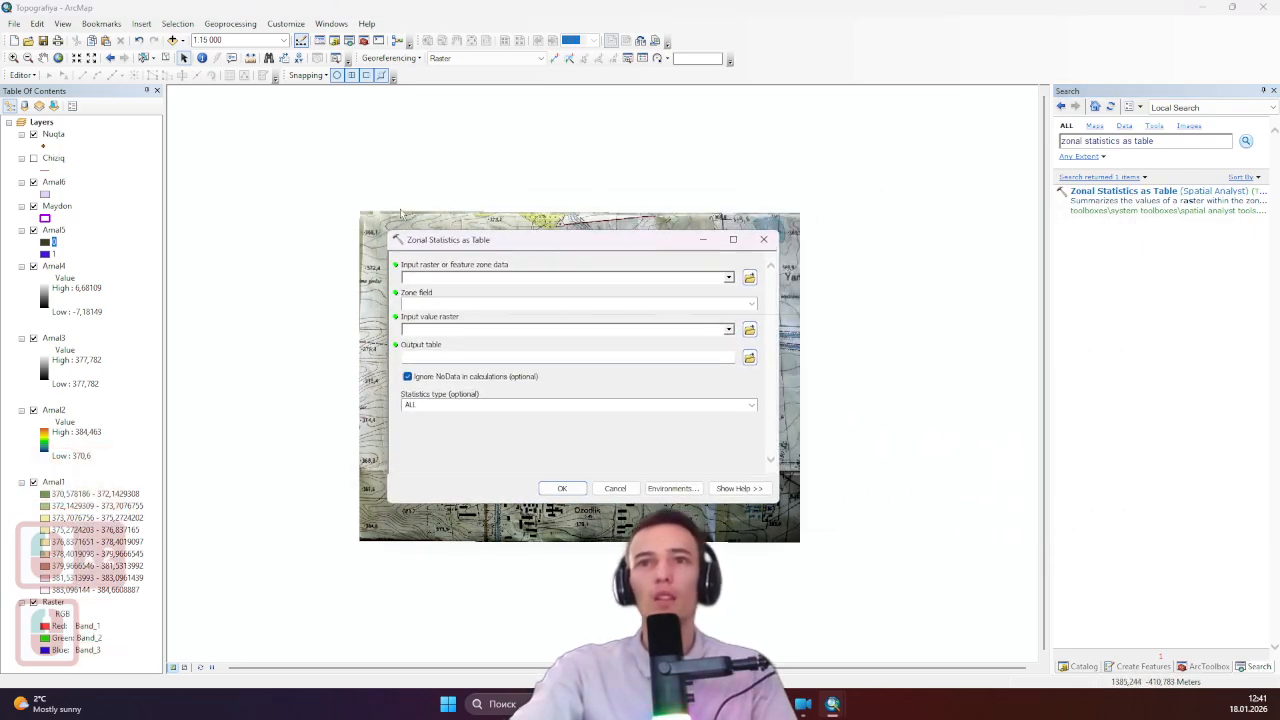
- Set Amal6 as the zone data, gridcode as the zone field and Amal4 as the input value raster
click(730, 281)
click(450, 320)
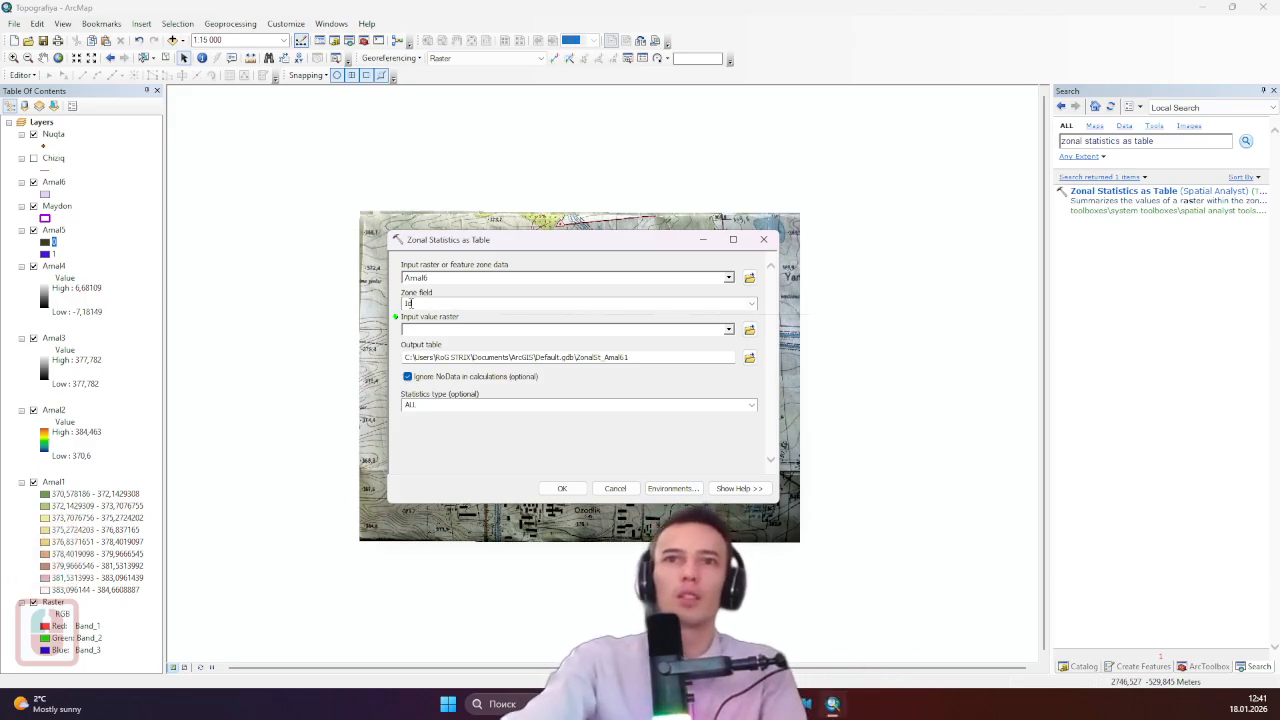
click(752, 304)
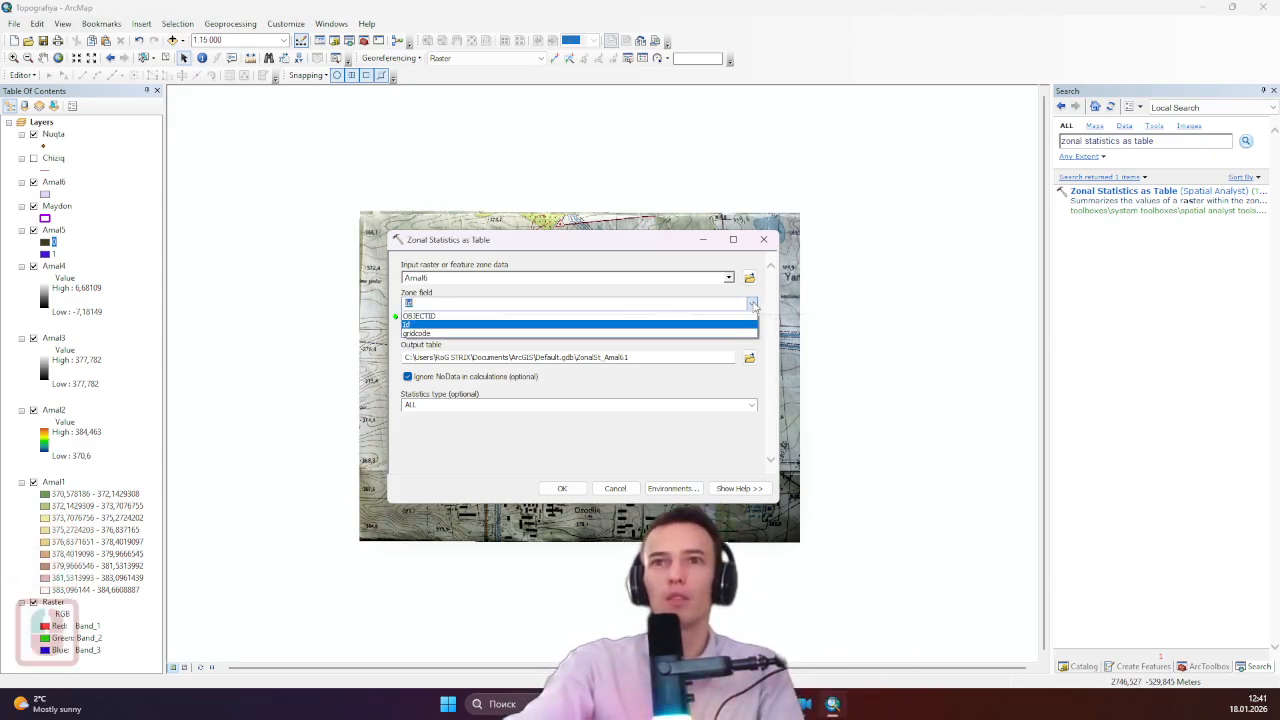
click(457, 334)
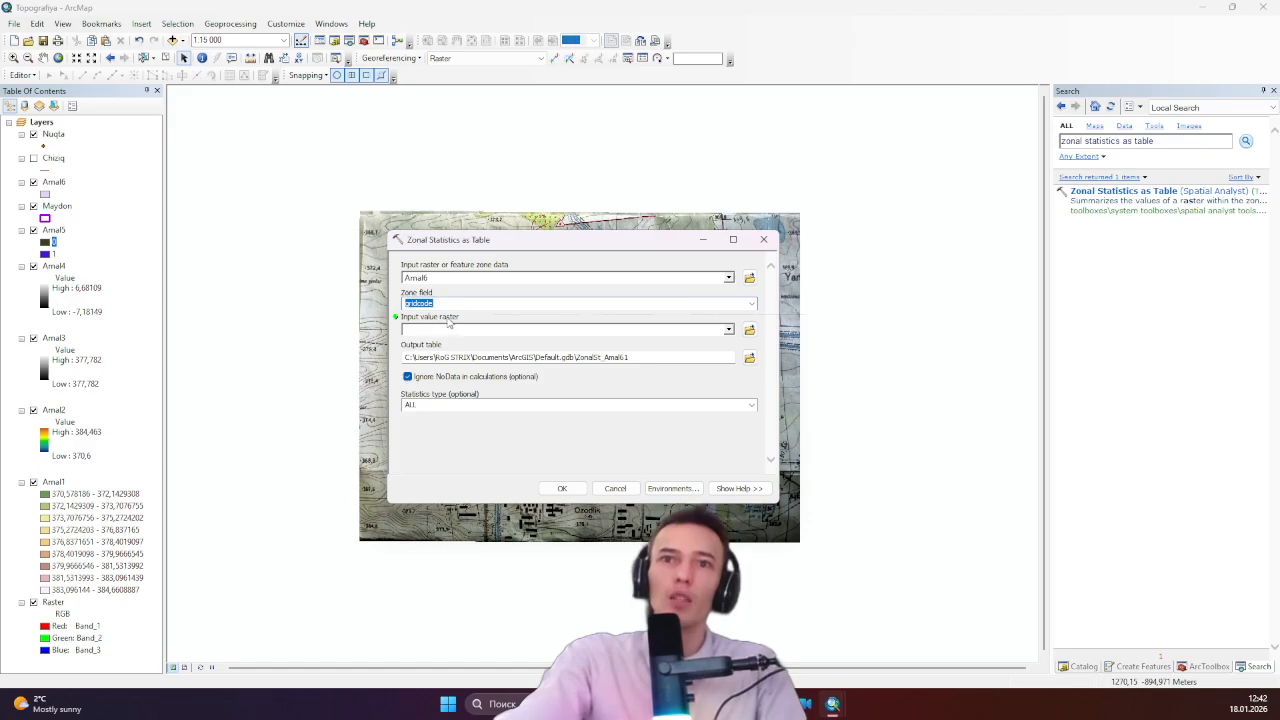
click(729, 331)
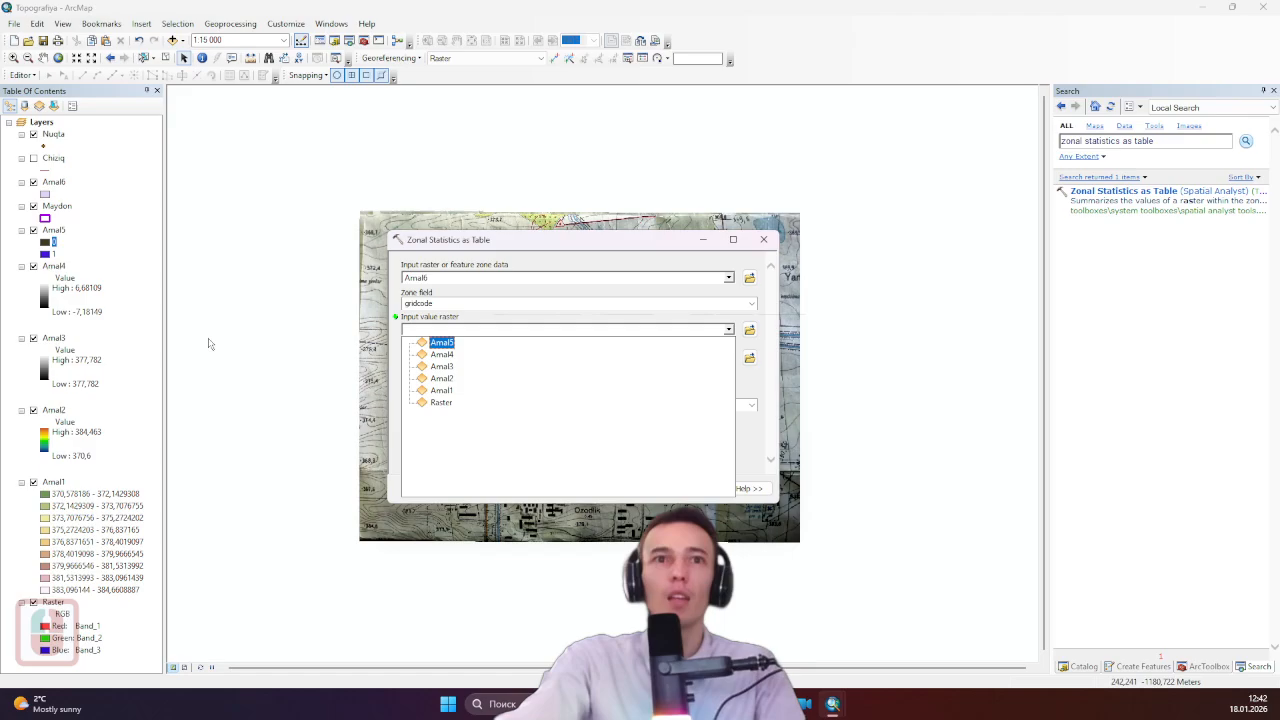
click(442, 355)
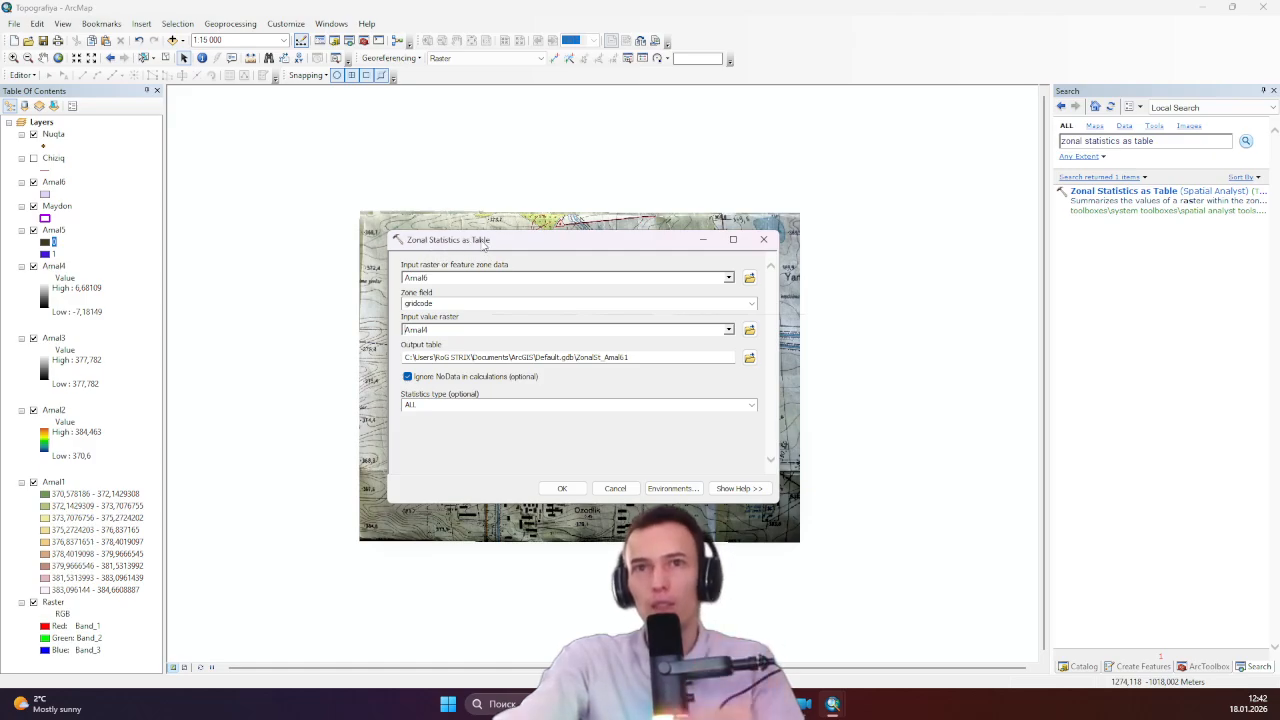
drag(522, 247, 455, 523)
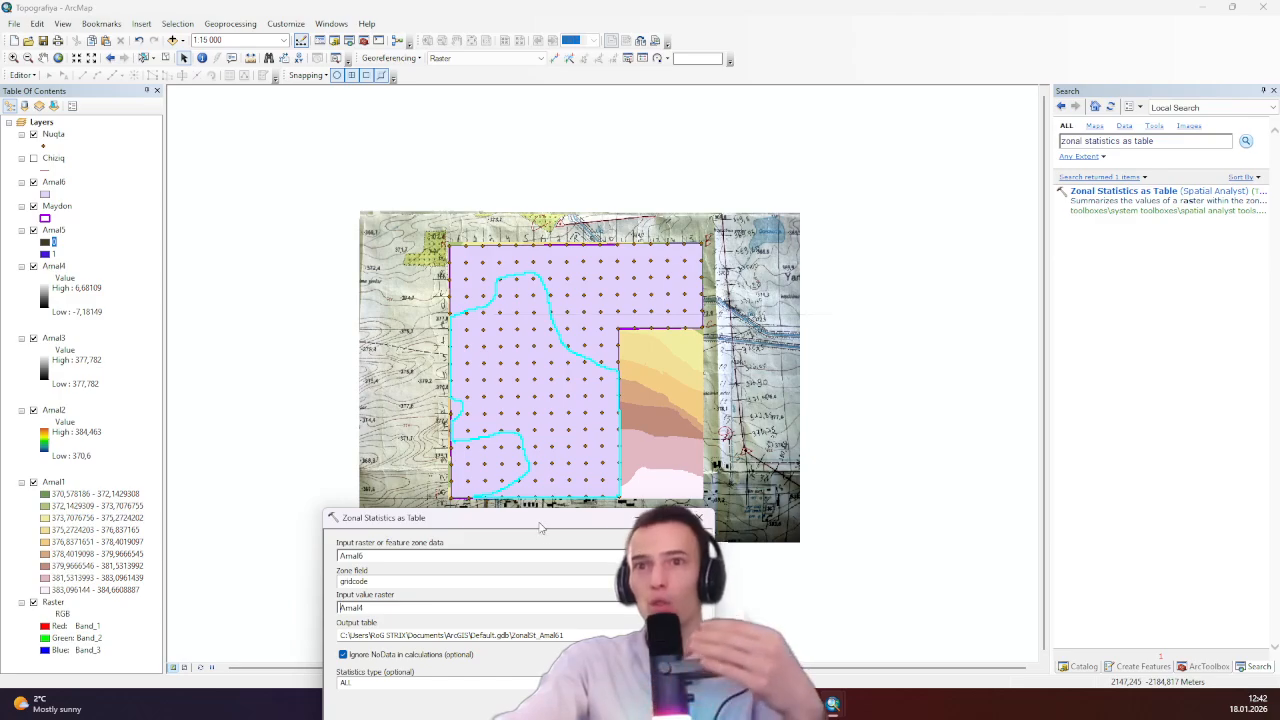
drag(544, 527, 592, 255)
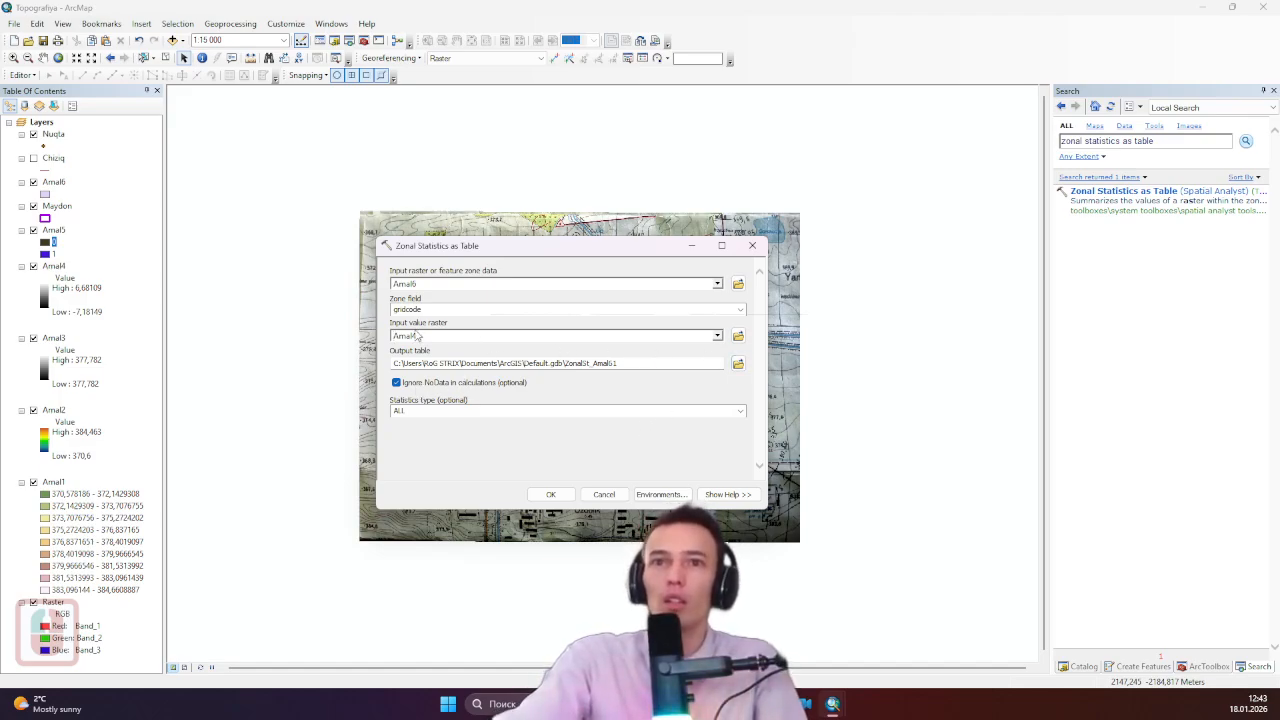
- Set the output table to be saved as Ortacha in Geodeziya.gdb
click(739, 363)
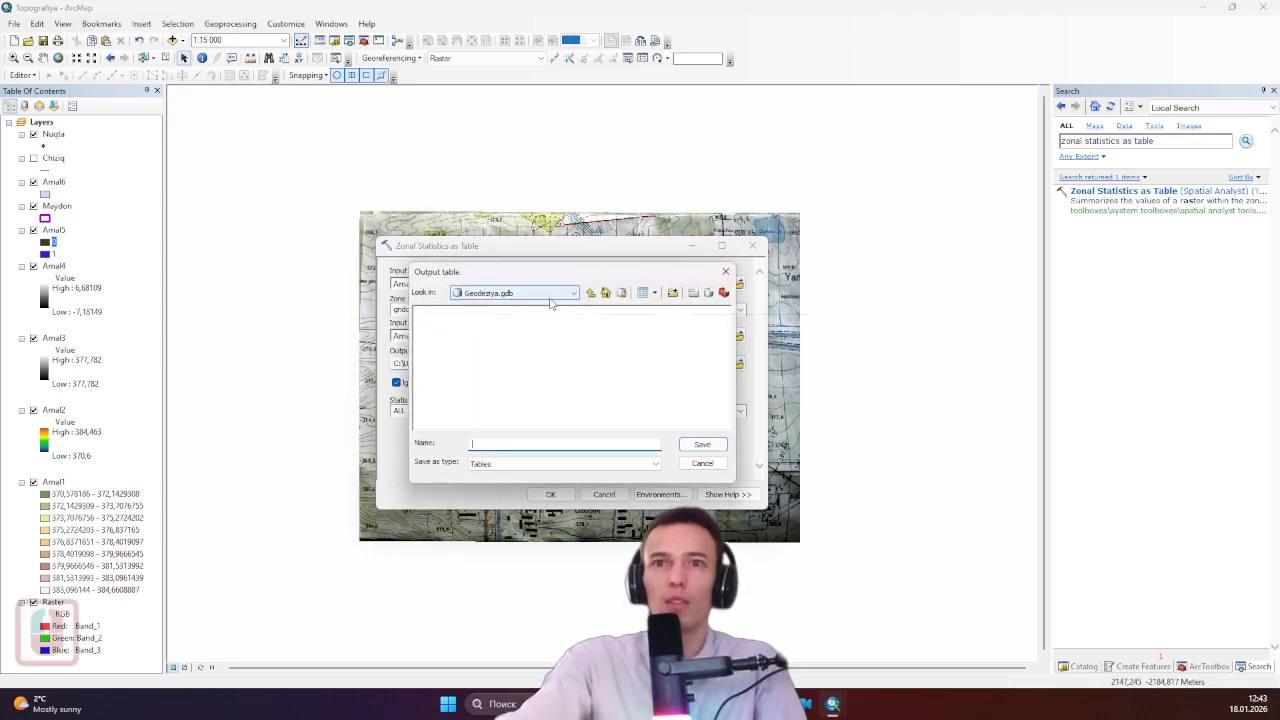
click(510, 443)
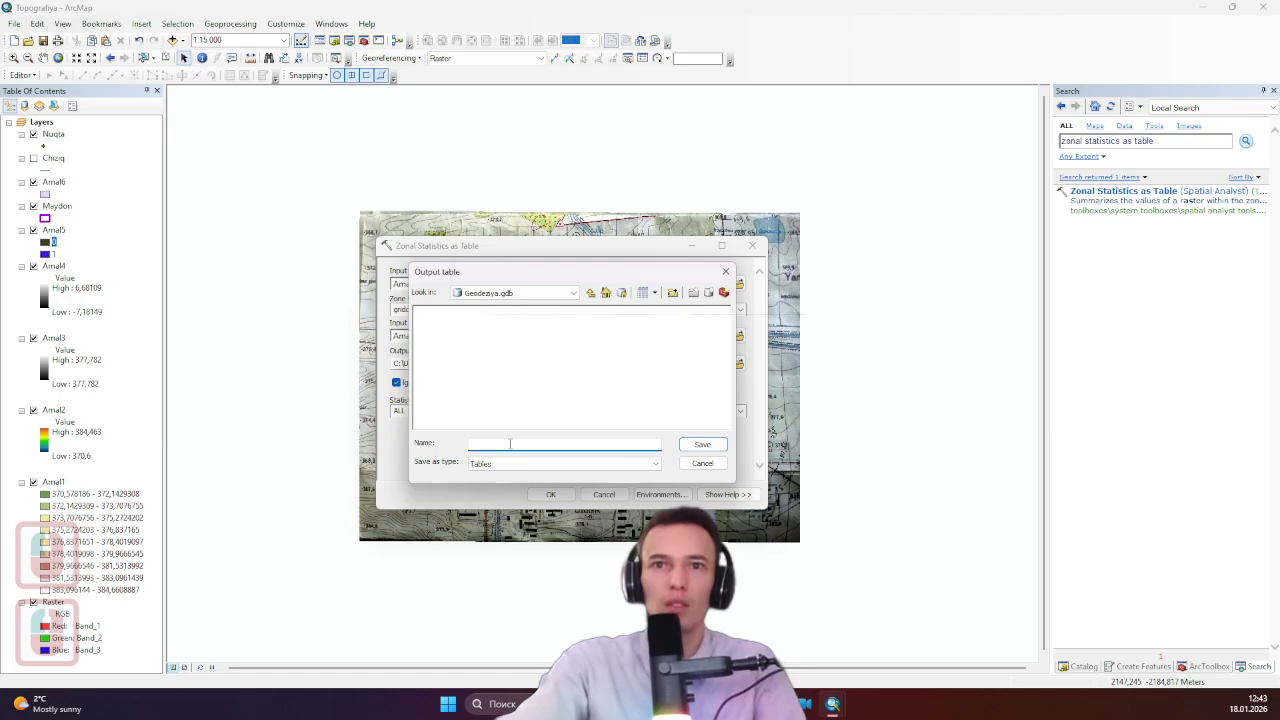
key(shift)
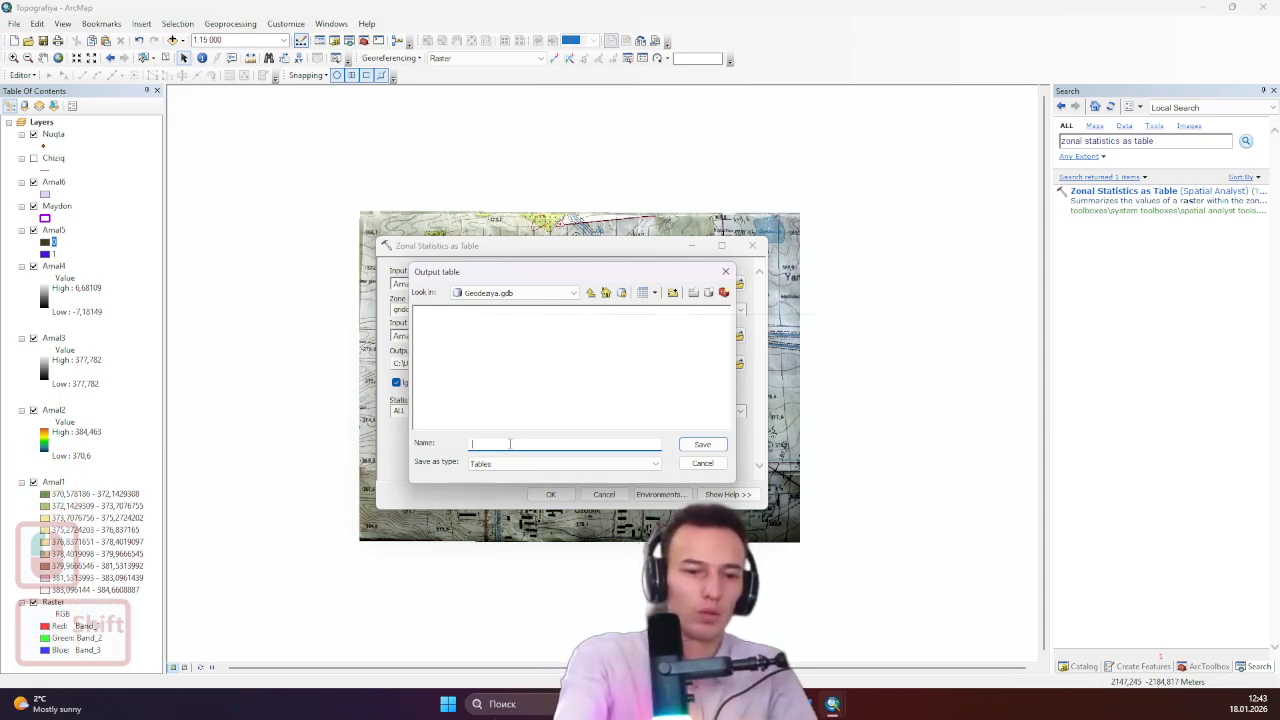
text(O)
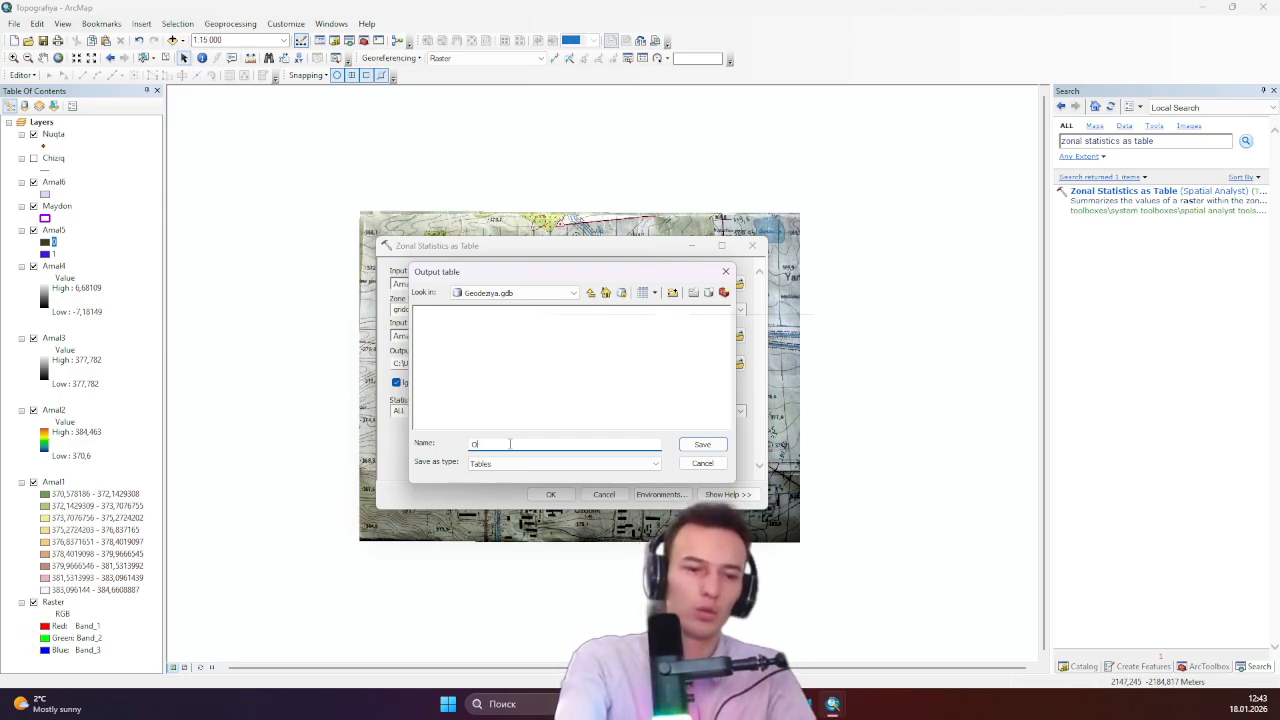
text(rtacha)
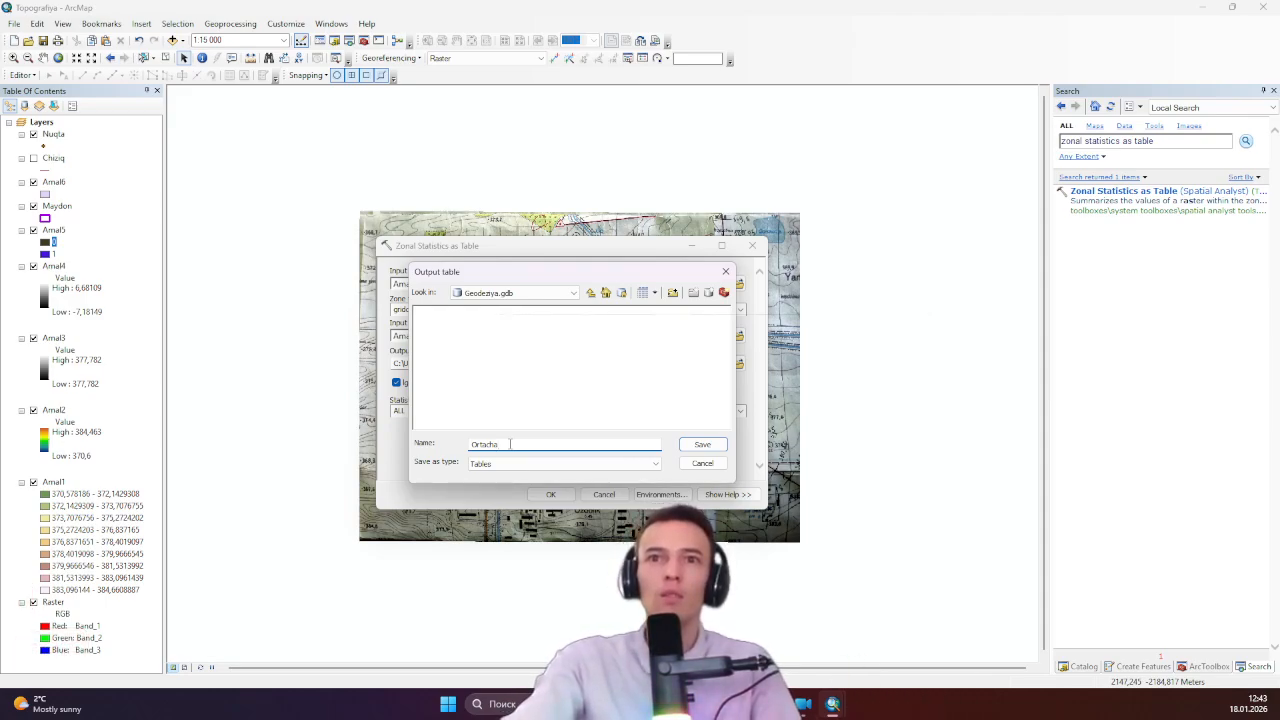
click(714, 446)
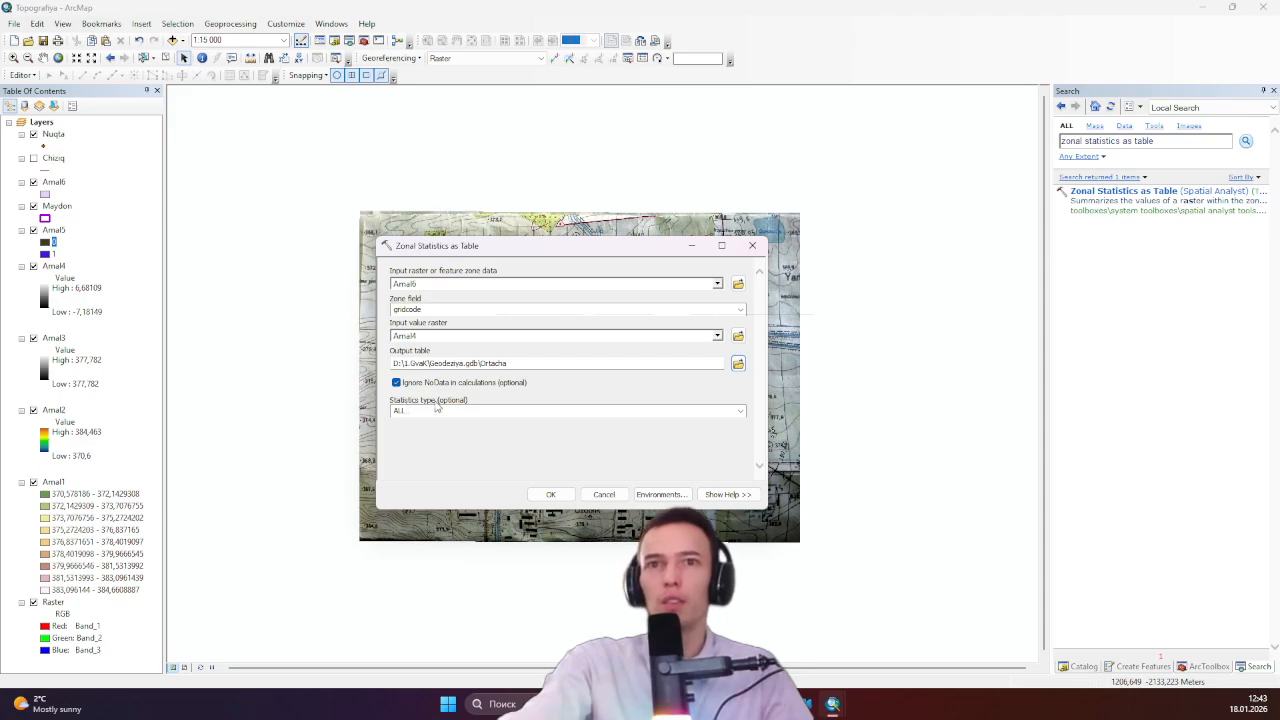
- Set the statistics type to MEAN and run Zonal Statistics as Table
click(740, 411)
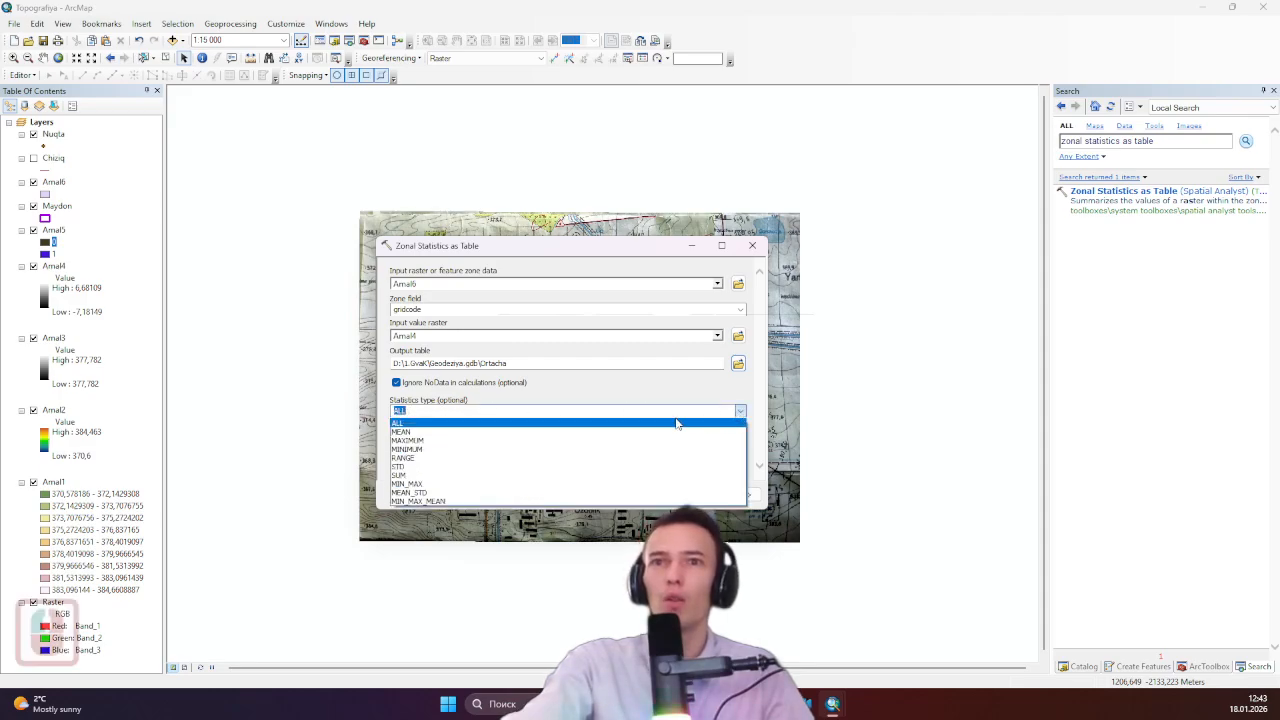
click(412, 433)
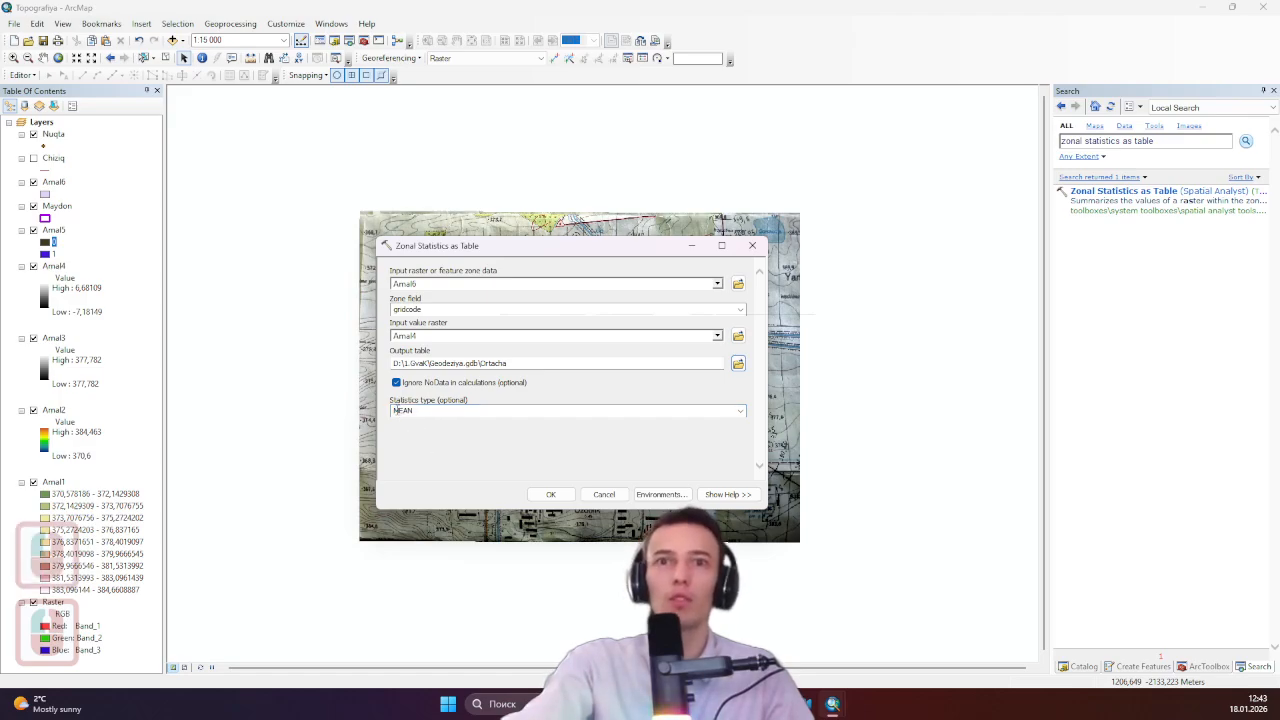
click(549, 495)
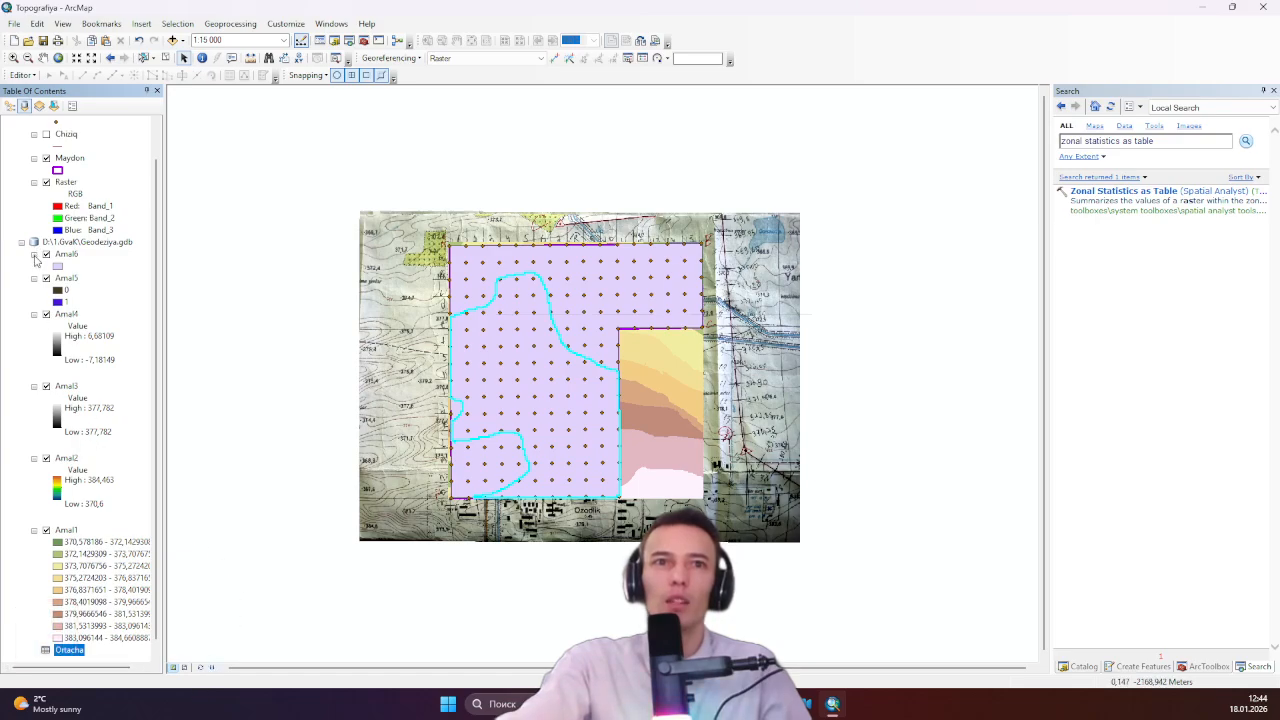
- Collapse the legends of the Amal6, Amal5 and Amal4 layers in the layer list
click(34, 254)
click(34, 266)
click(34, 314)
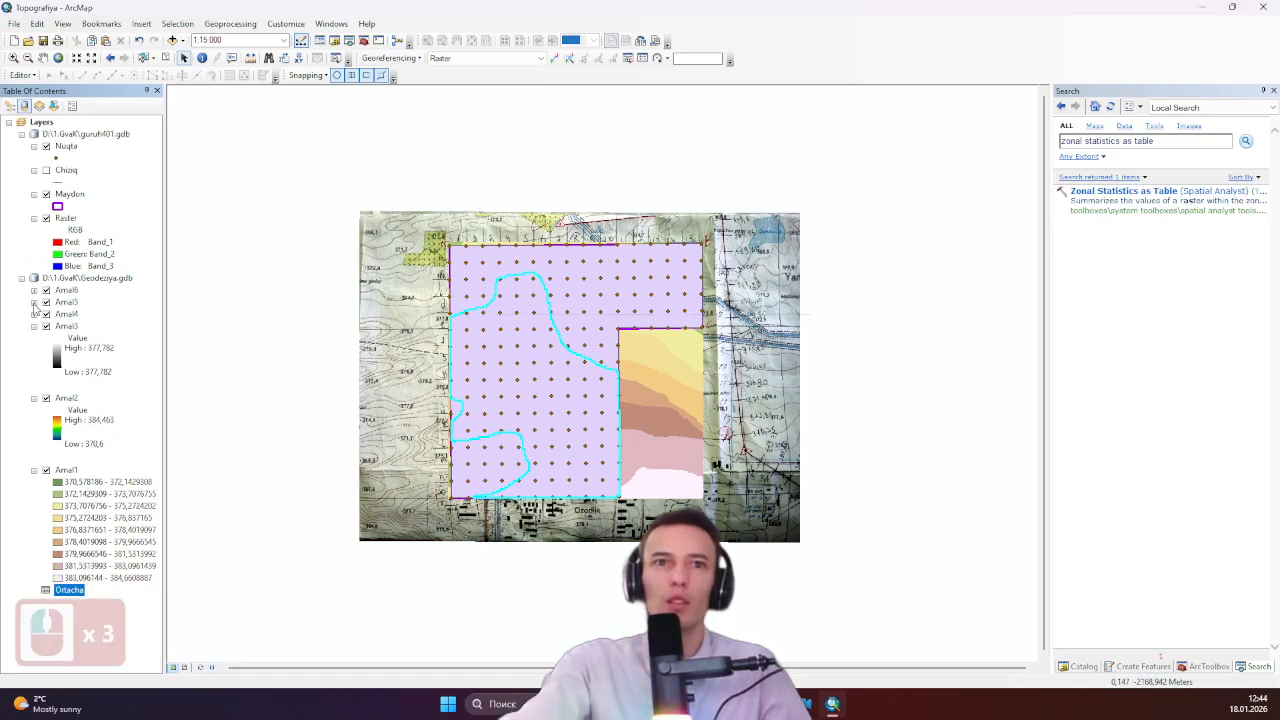
- Collapse the legends of the Amal3, Amal2 and Amal1 layers, keeping the layer list grouped by source
click(34, 326)
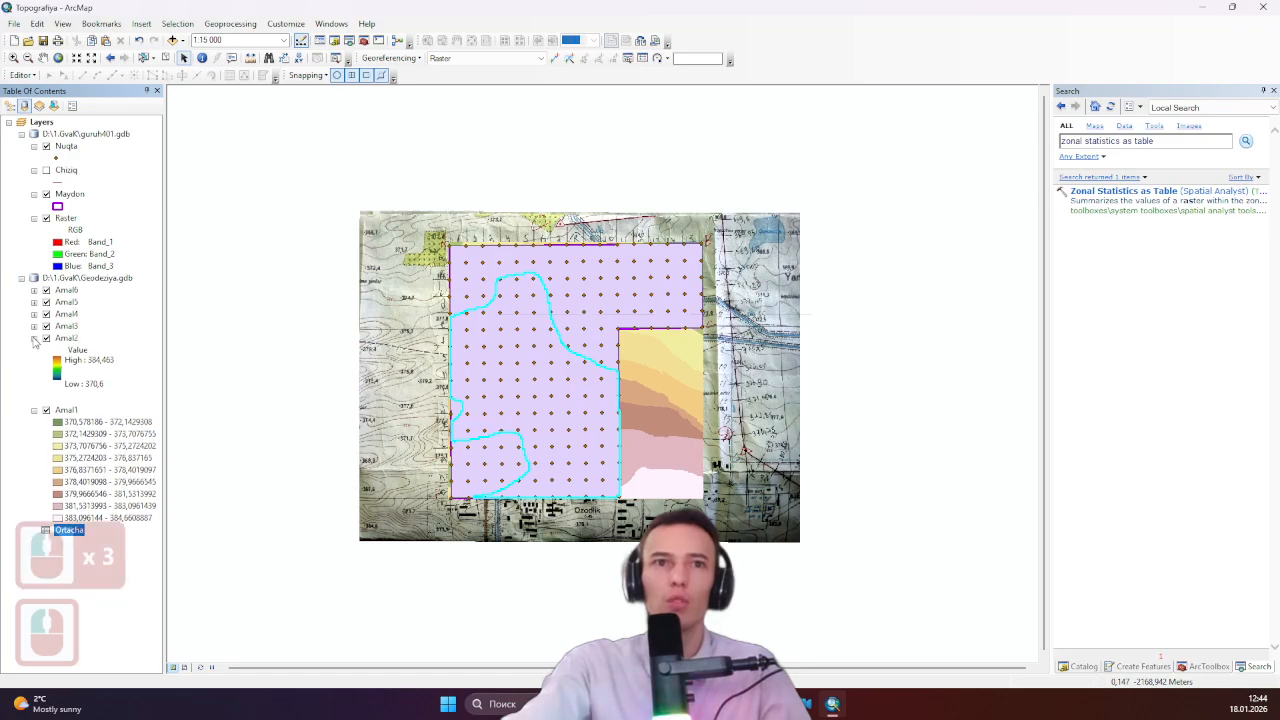
click(34, 338)
click(34, 350)
click(9, 106)
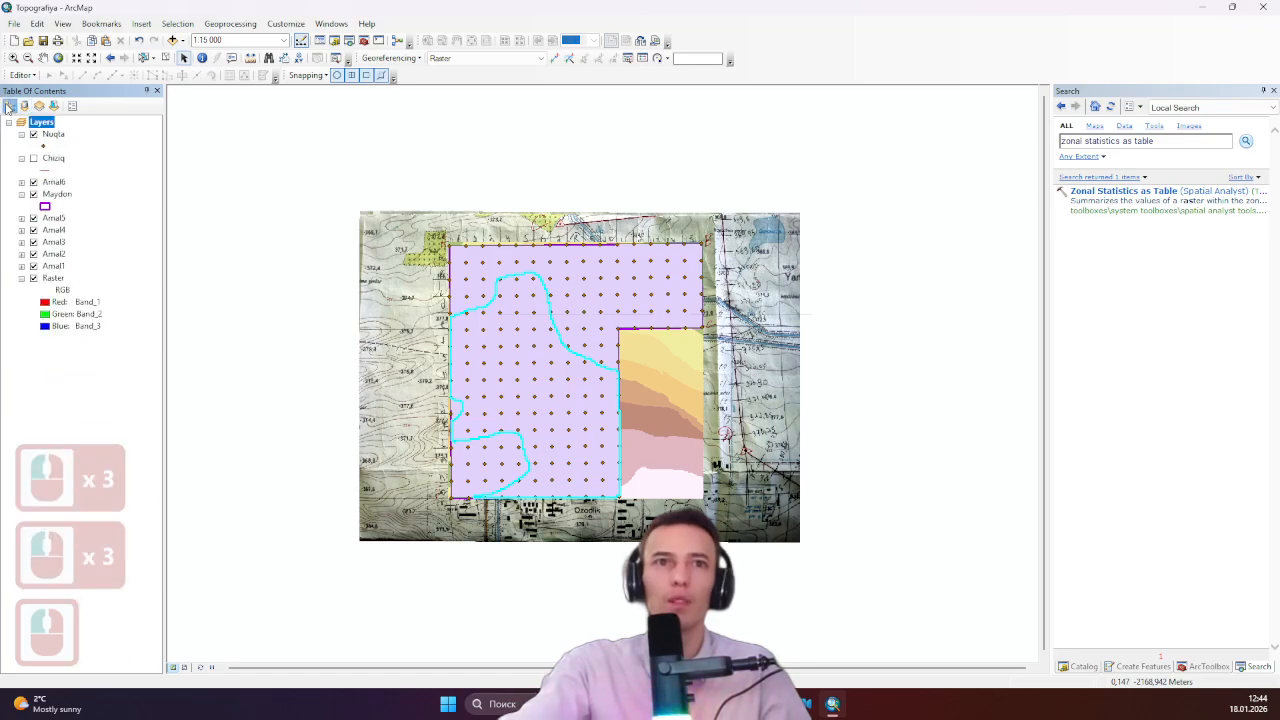
click(24, 106)
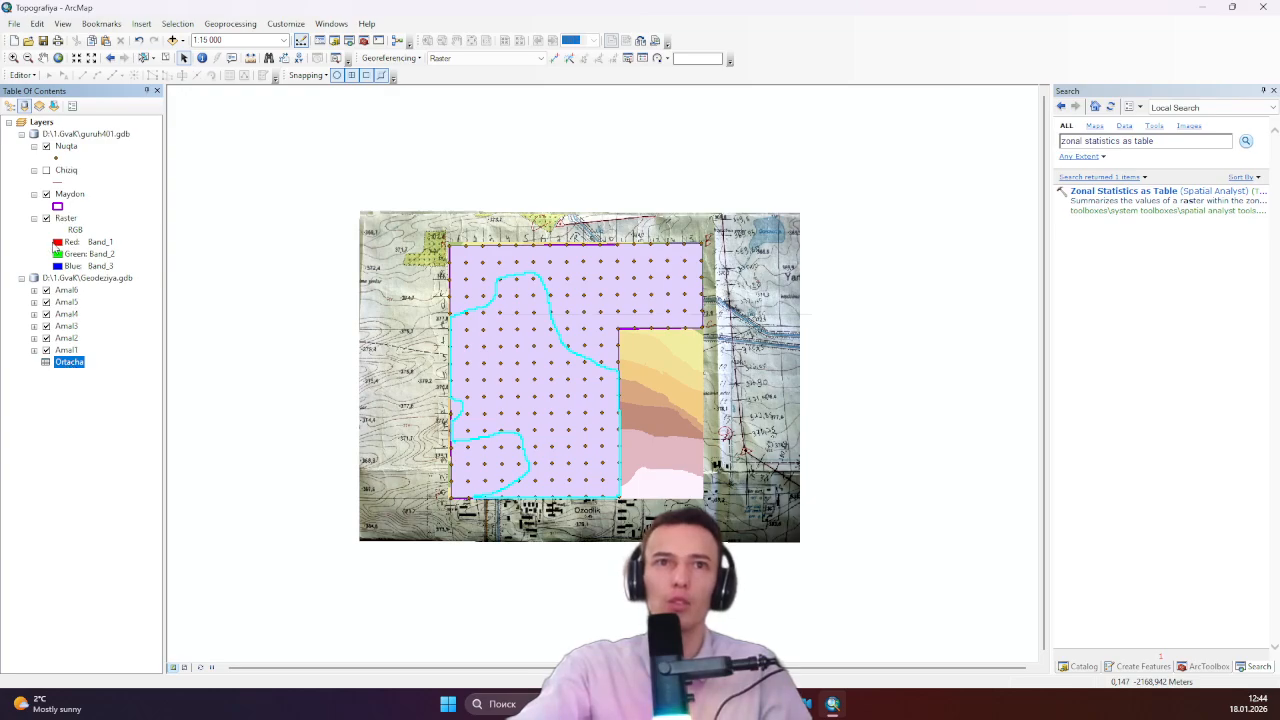
- Open the Ortacha table and examine its MEAN value against the selected Amal6 zones on the map
right_click(70, 367)
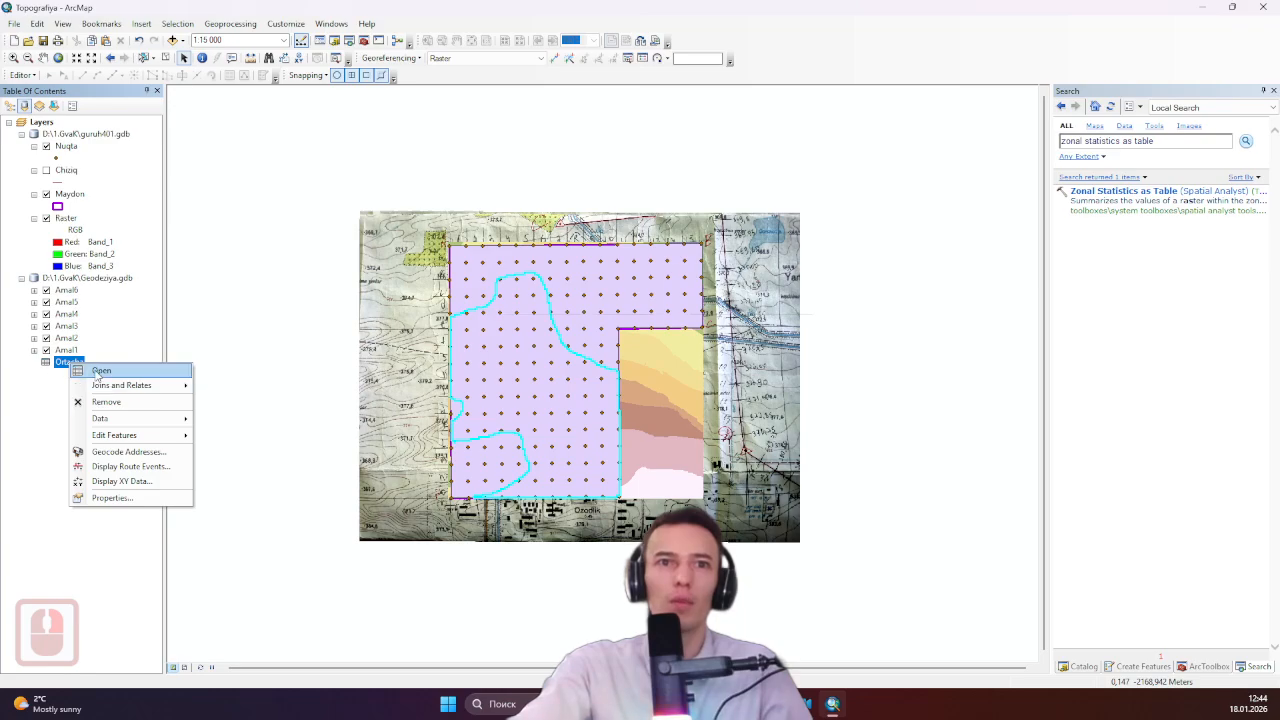
click(99, 373)
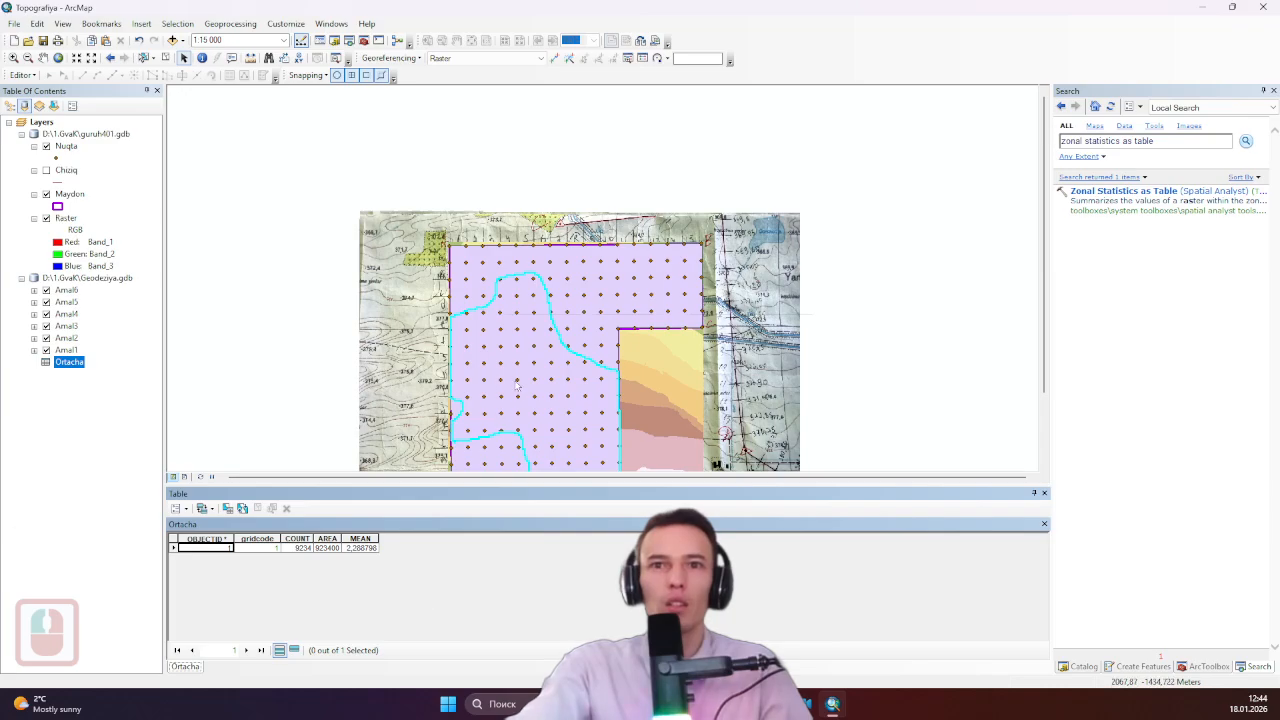
drag(486, 386, 476, 296)
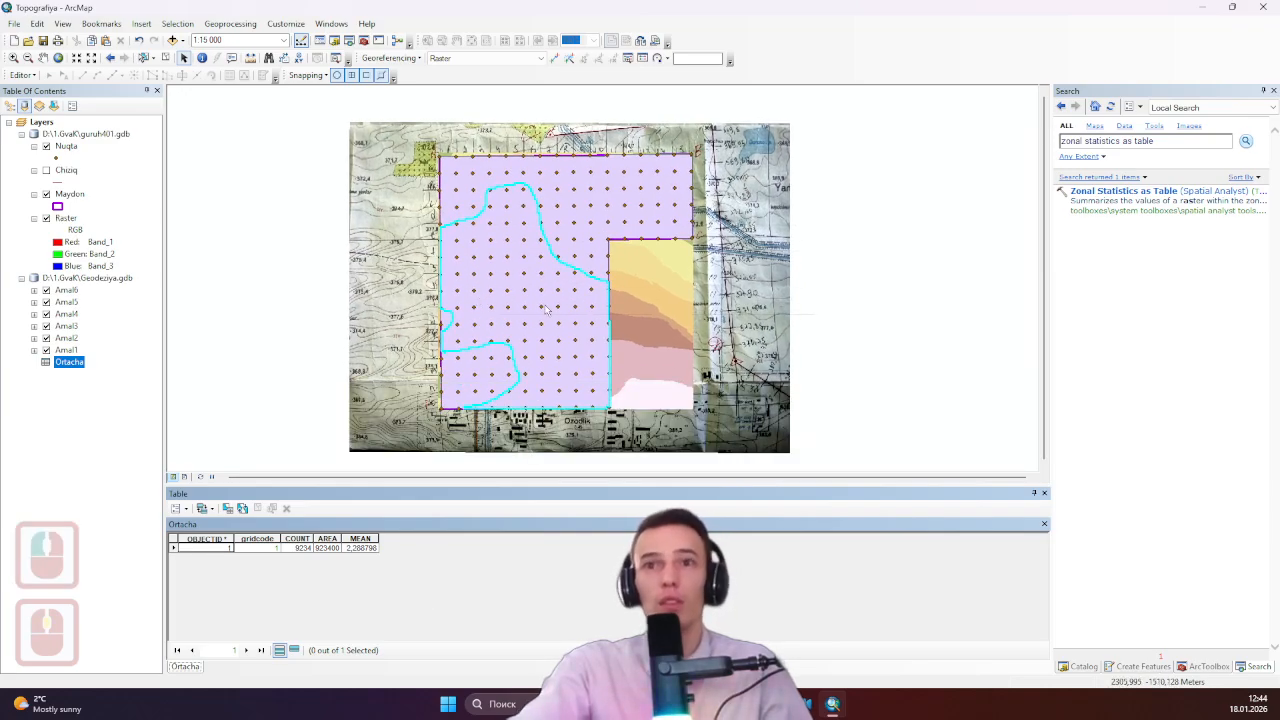
drag(560, 309, 576, 304)
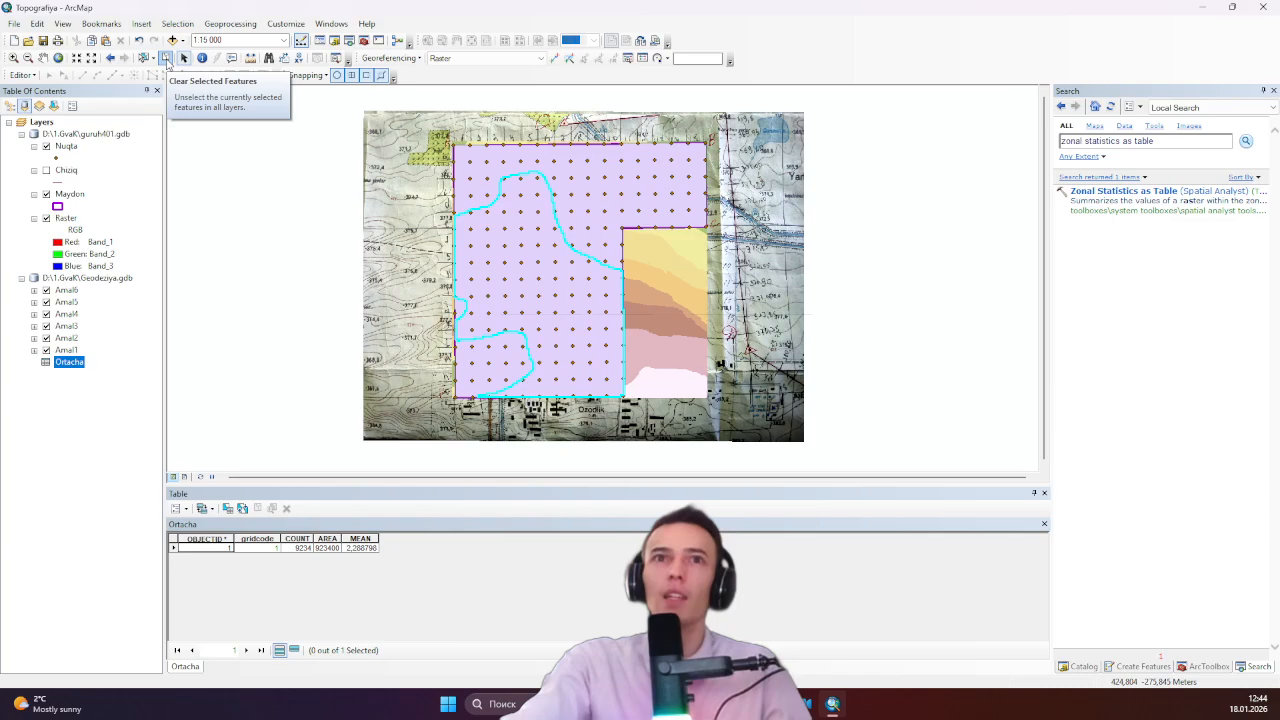
- Clear the feature selection in all layers and close the Ortacha table
click(166, 59)
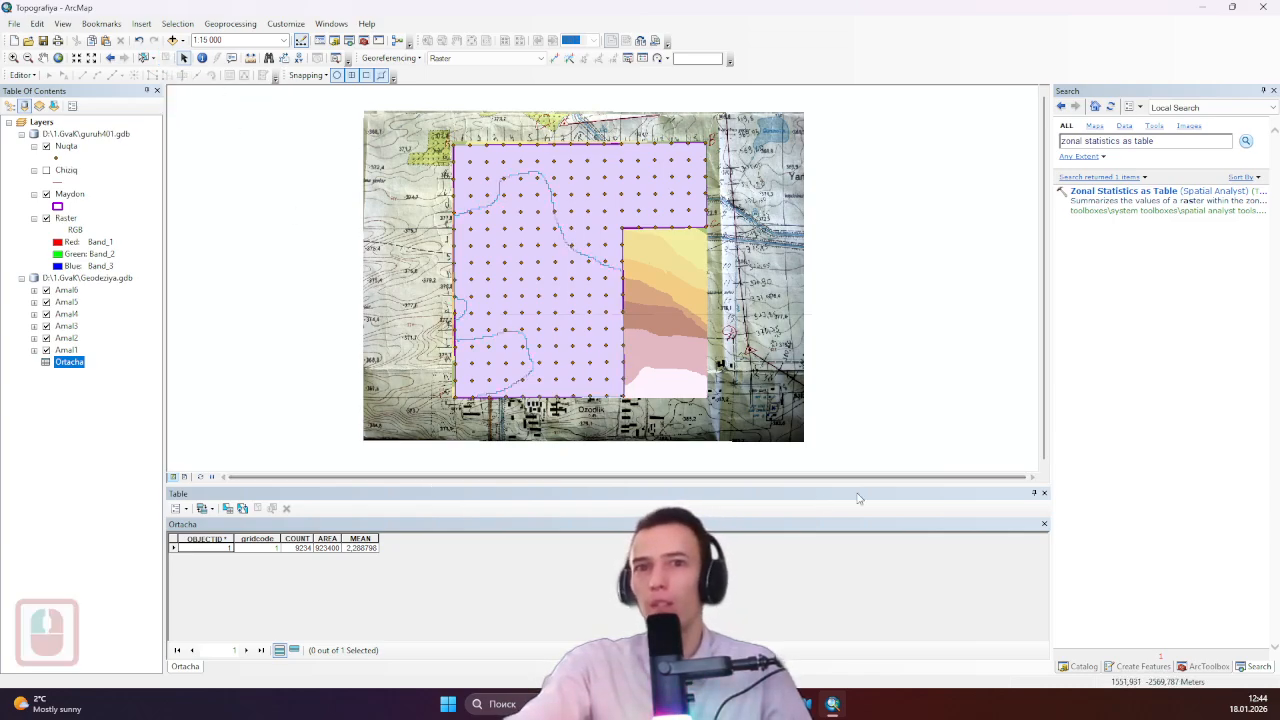
click(1044, 494)
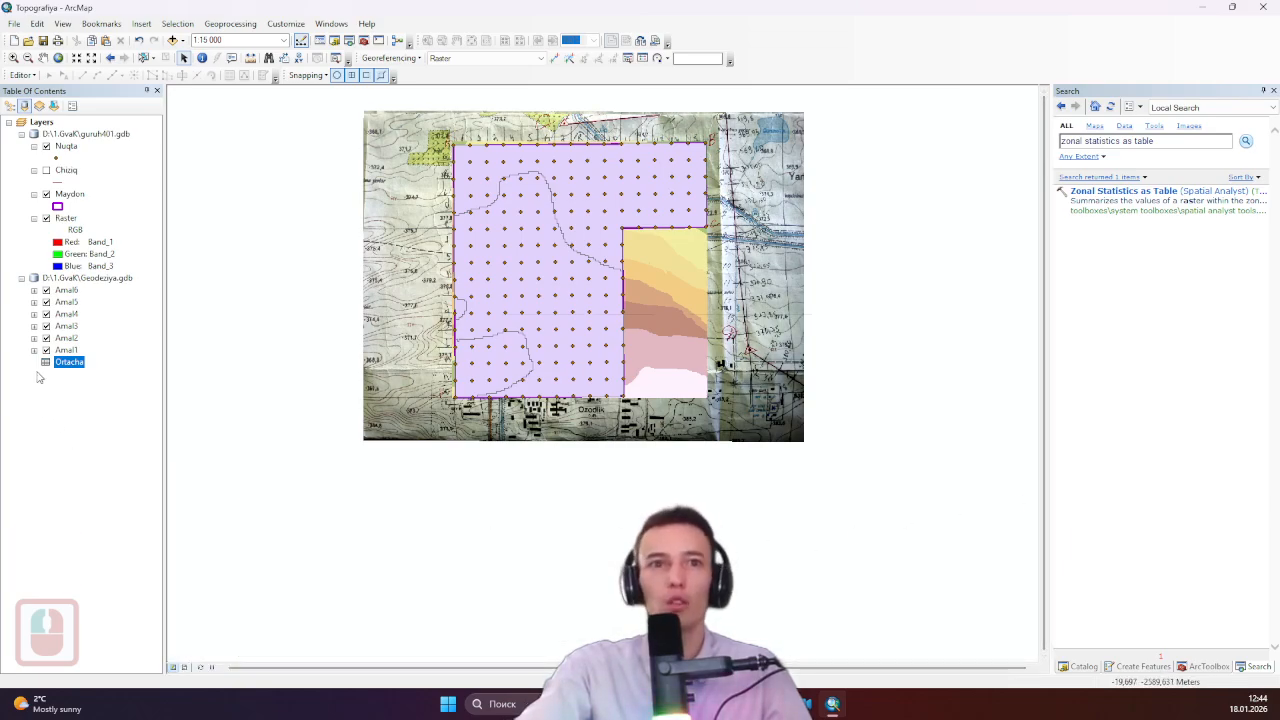
- Reopen Zonal Statistics as Table with Amal6 as zone data, gridcode as zone field and Amal4 as value raster, checking Amal4's value range
double_click(1120, 191)
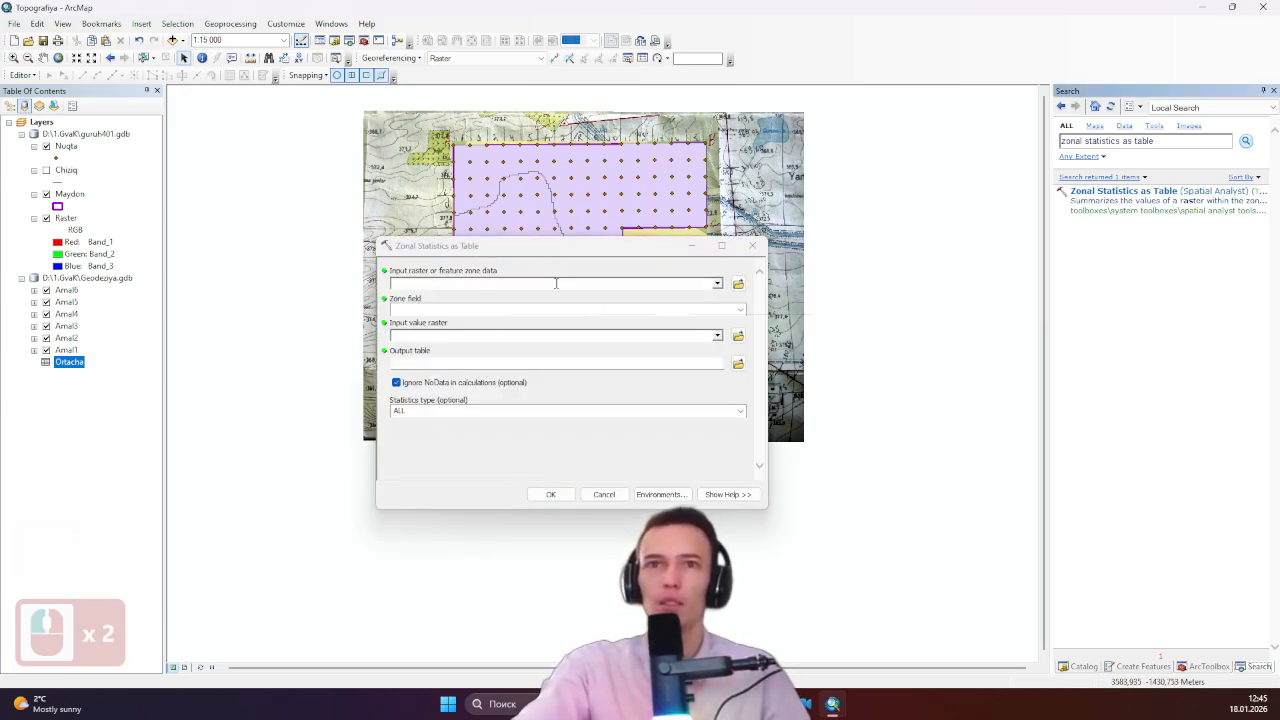
click(717, 284)
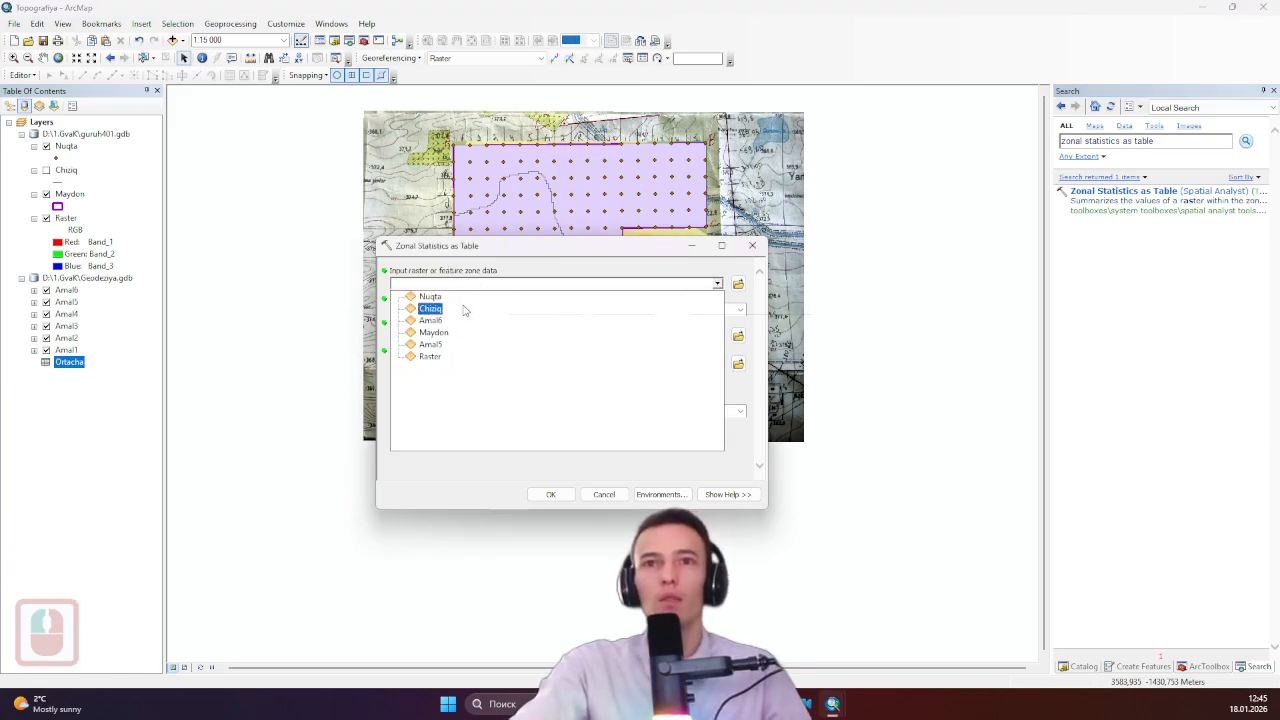
click(431, 321)
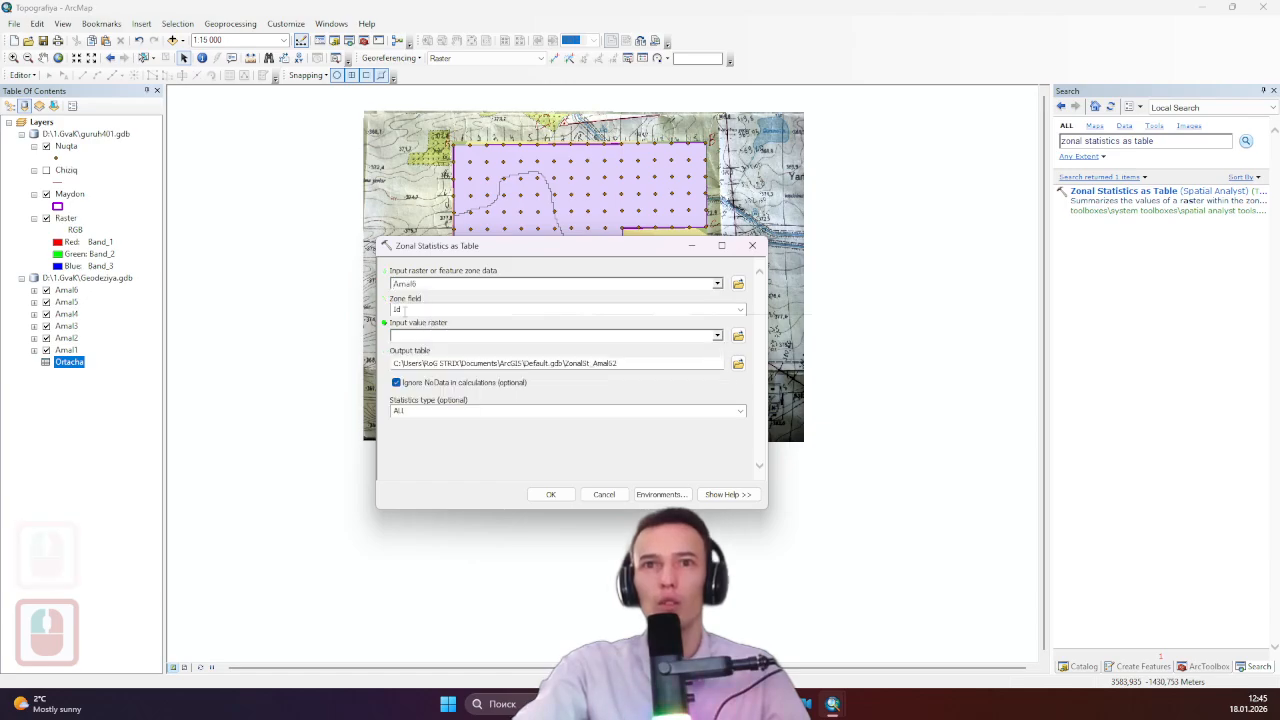
click(740, 310)
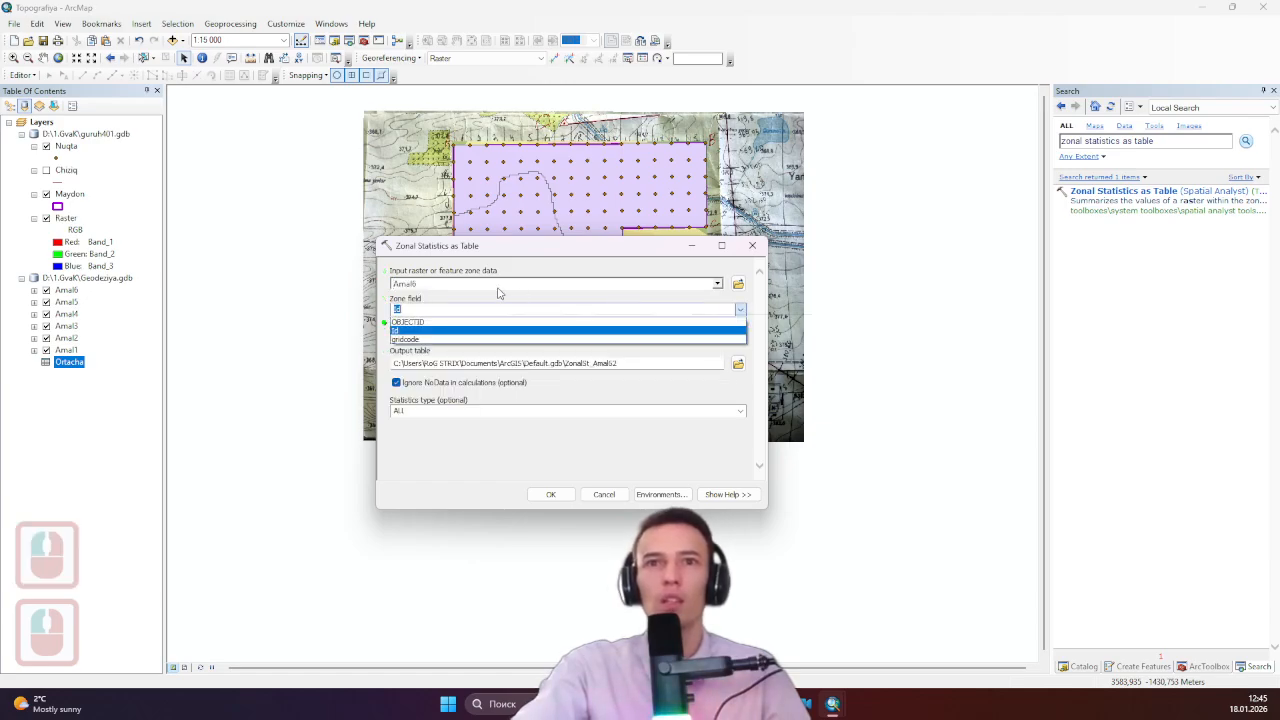
click(402, 340)
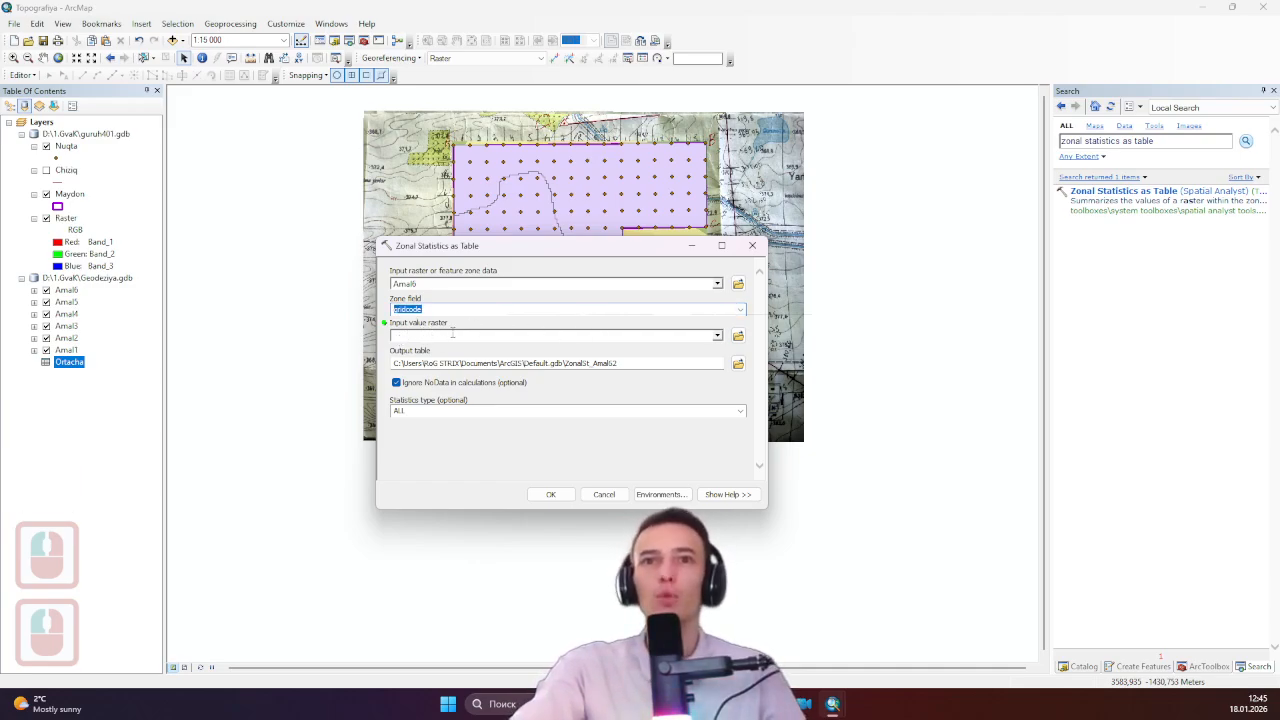
click(717, 336)
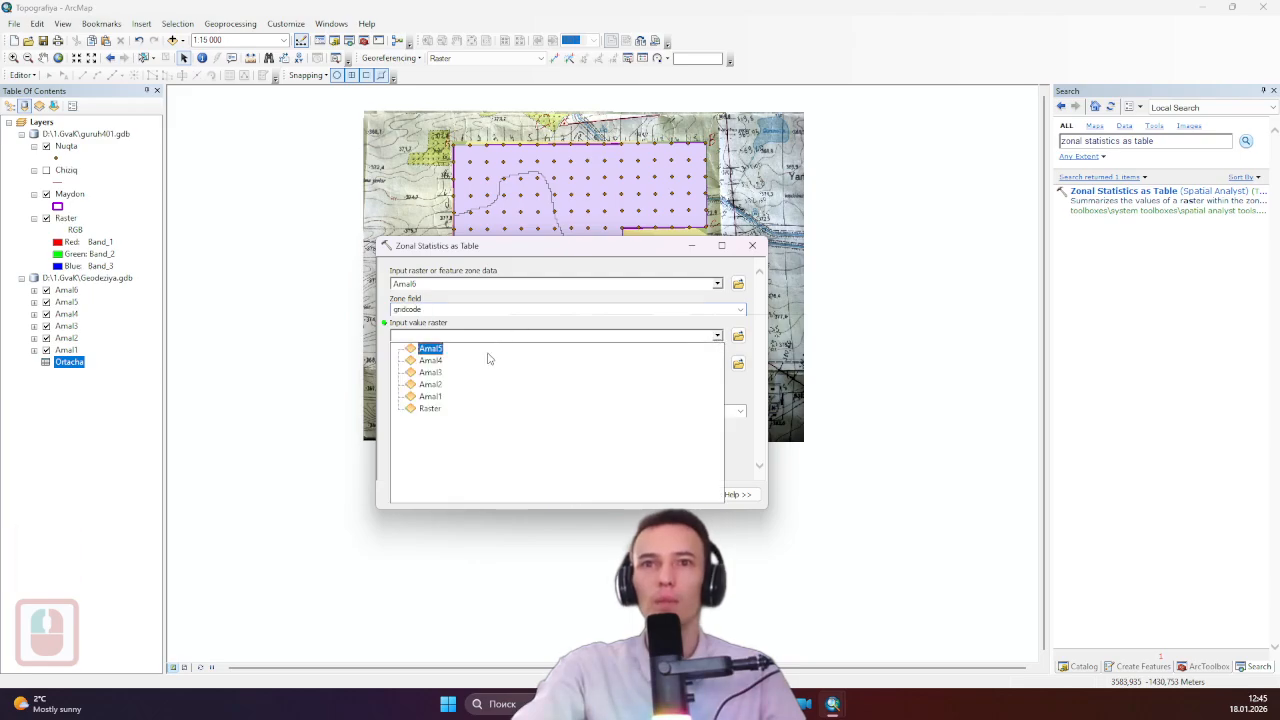
click(431, 364)
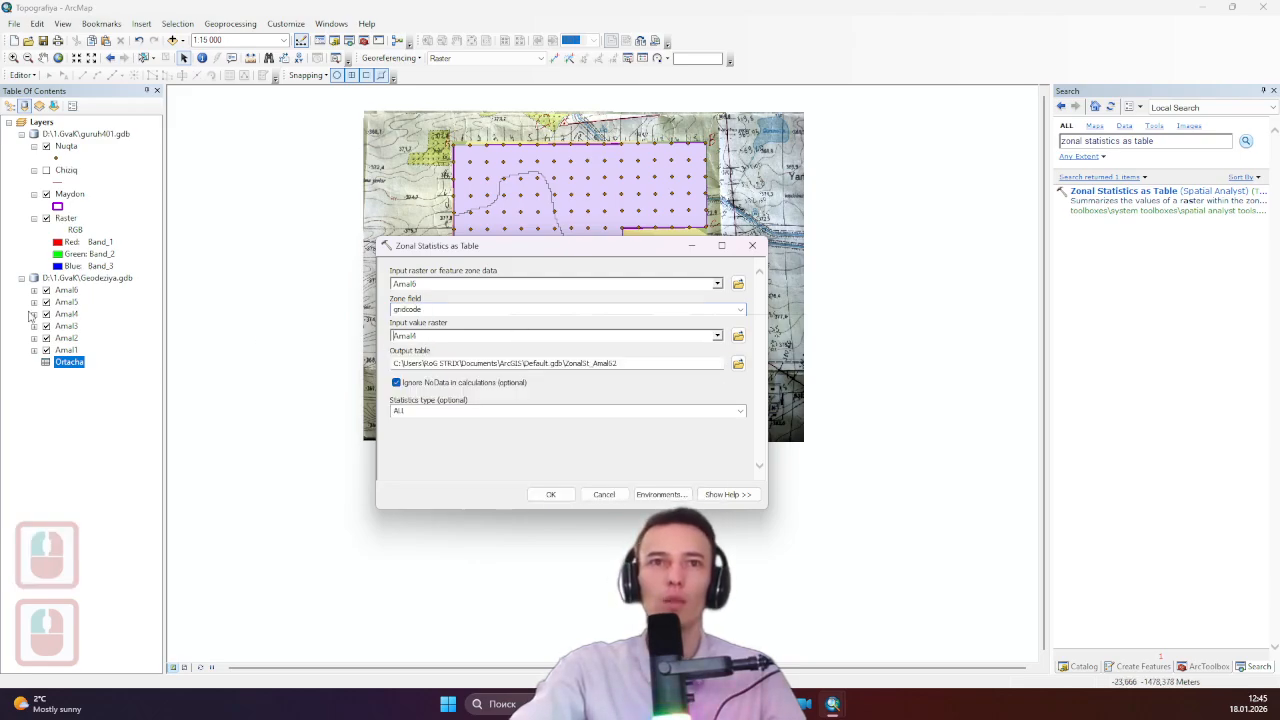
click(10, 105)
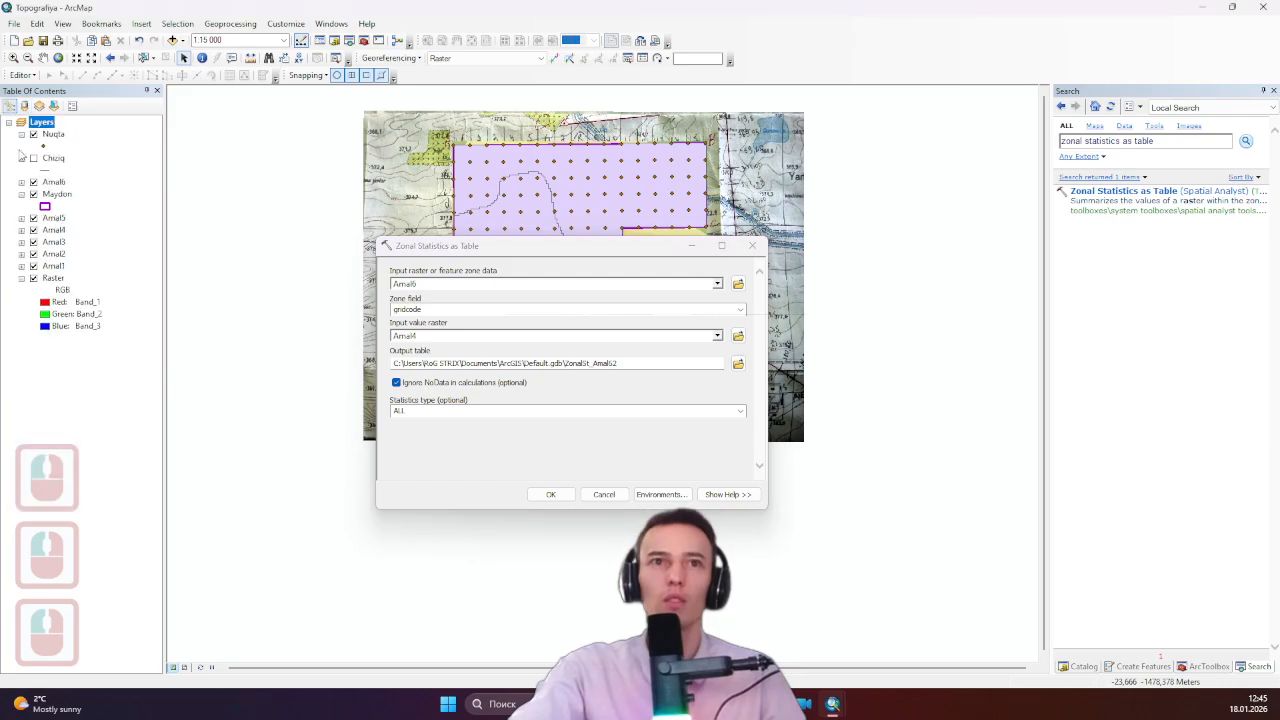
click(21, 231)
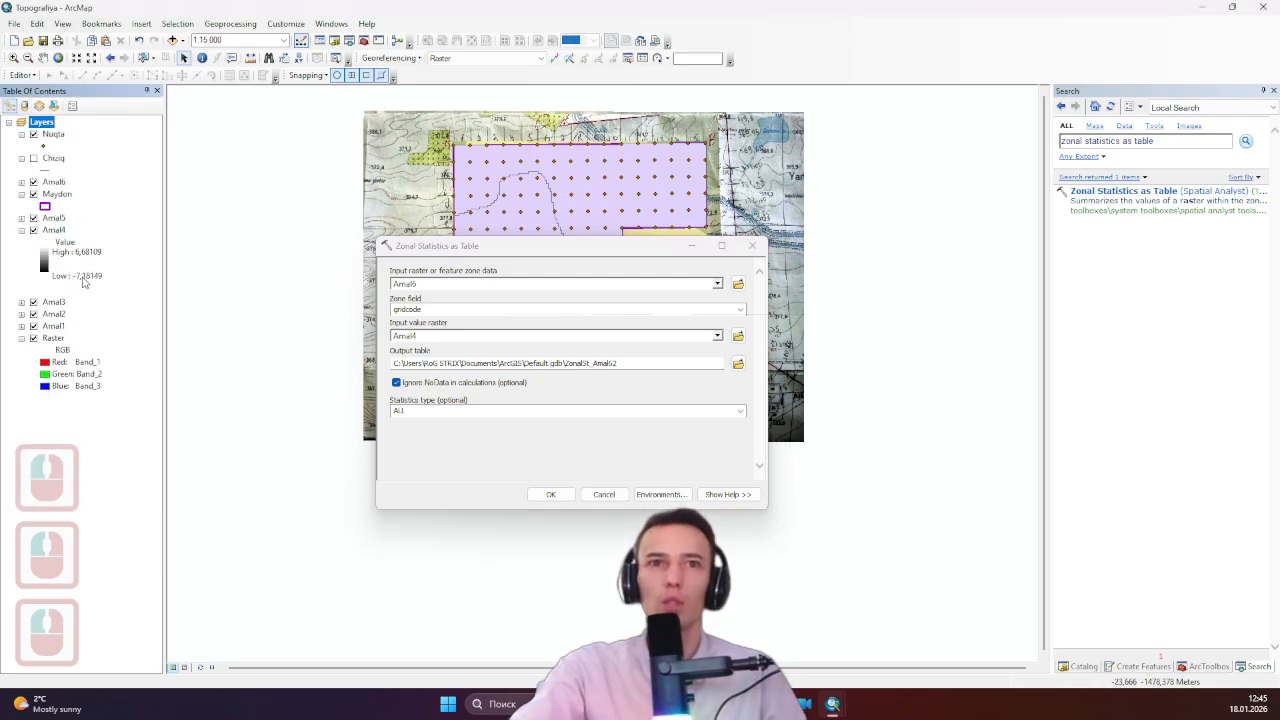
click(21, 230)
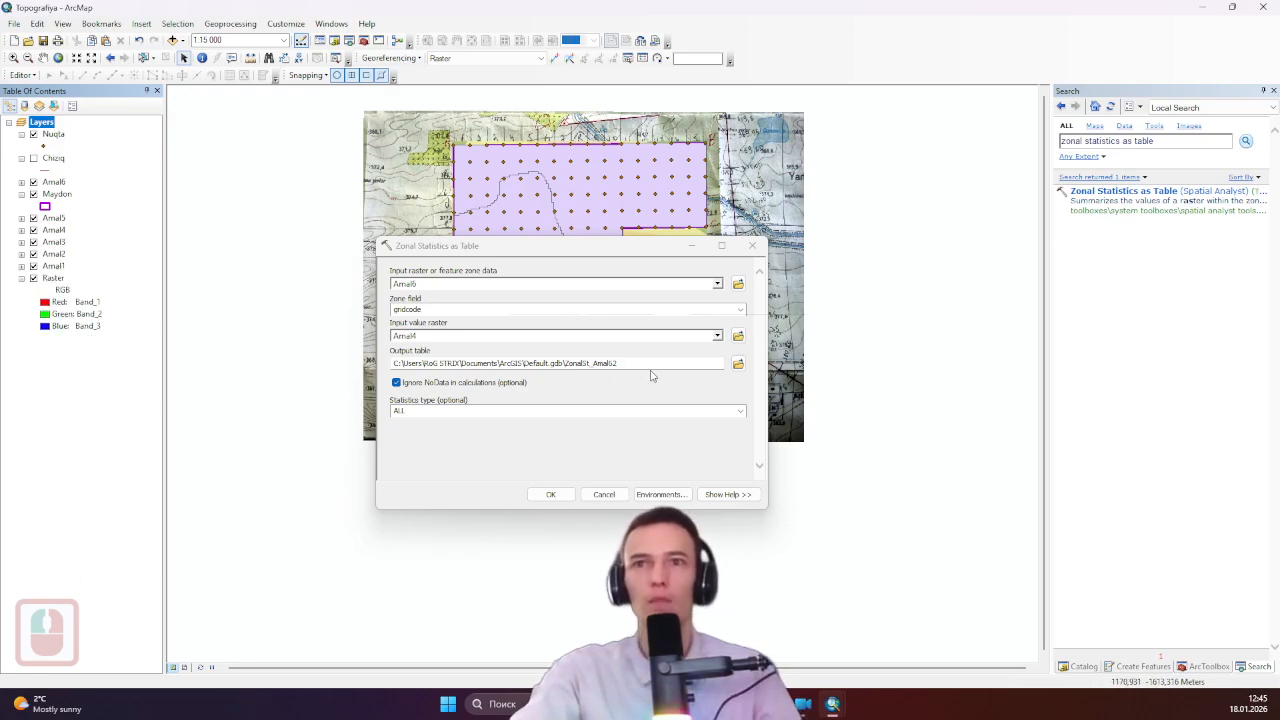
- Set the output table to be saved as Ortacha_ in Geodeziya.gdb
click(738, 365)
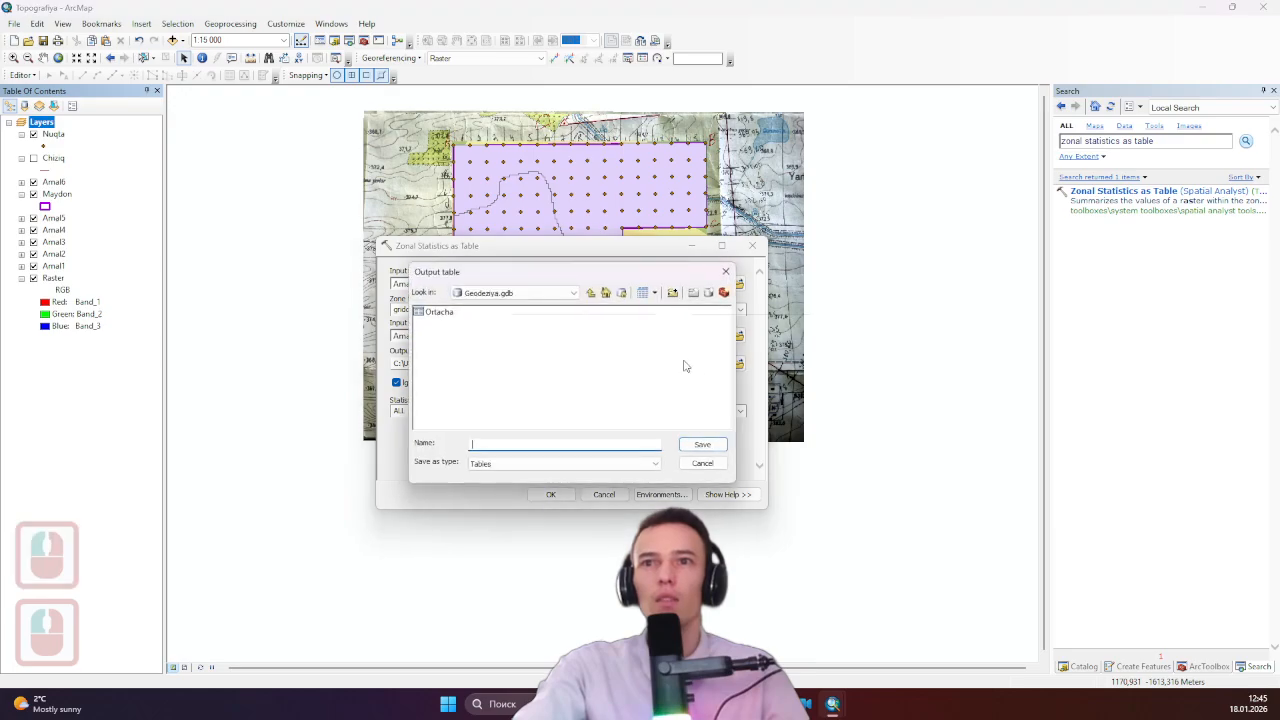
click(431, 318)
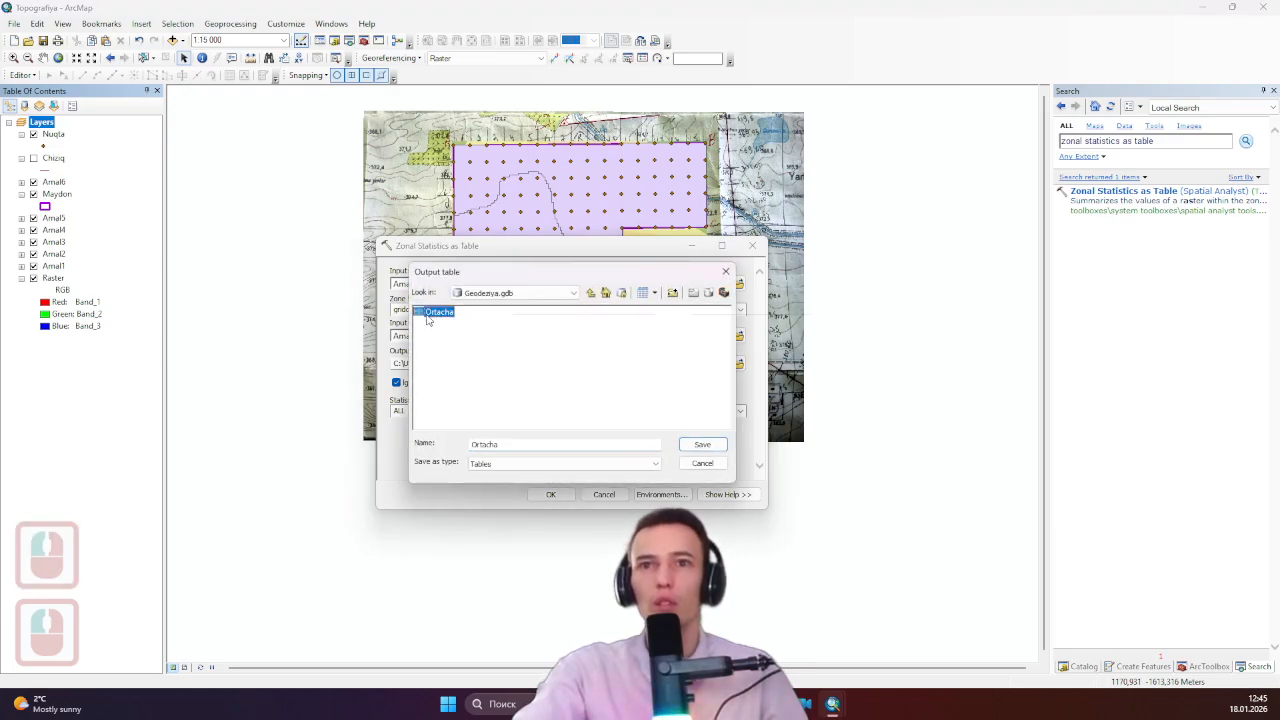
click(702, 444)
mouse_move(385, 368)
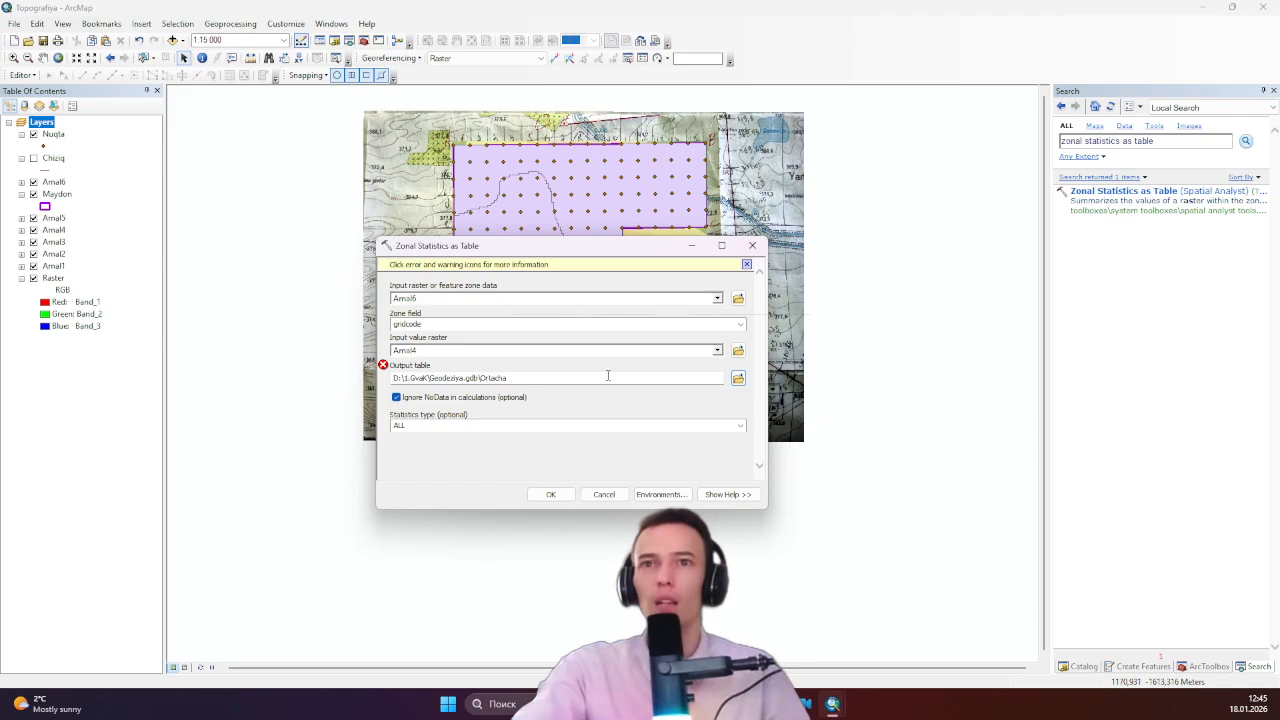
click(607, 375)
text(_)
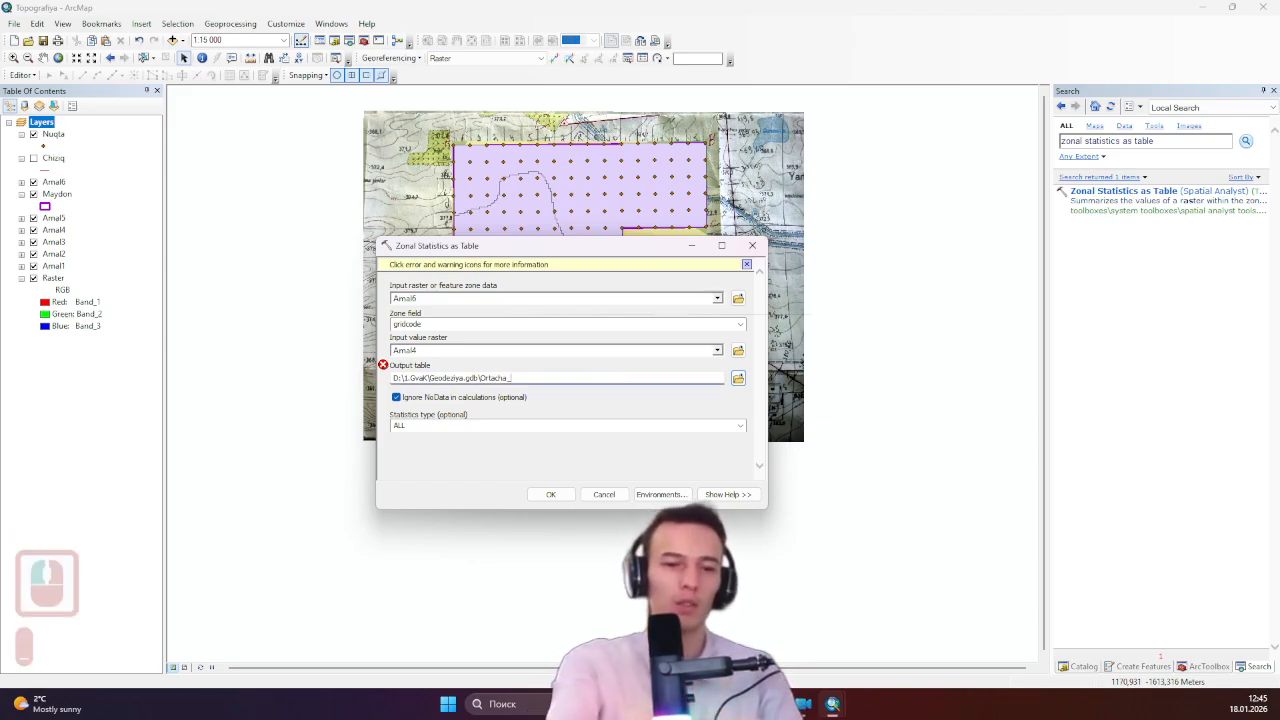
text(1)
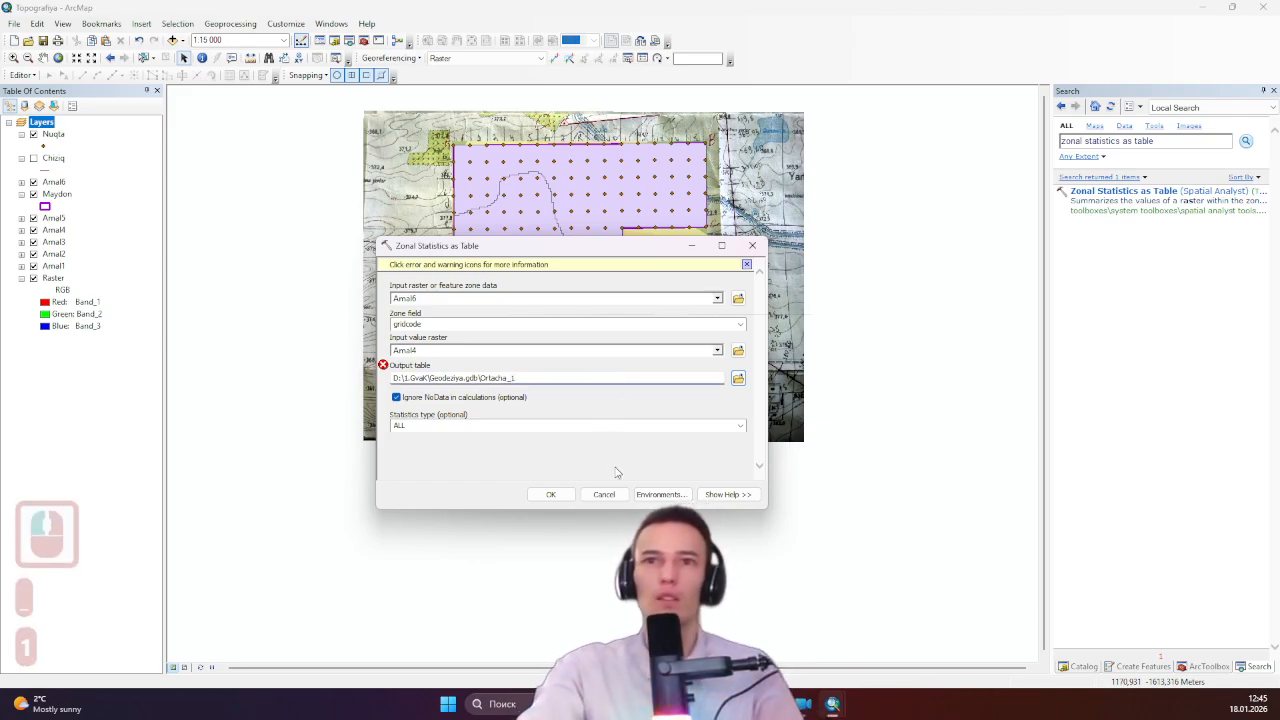
click(579, 460)
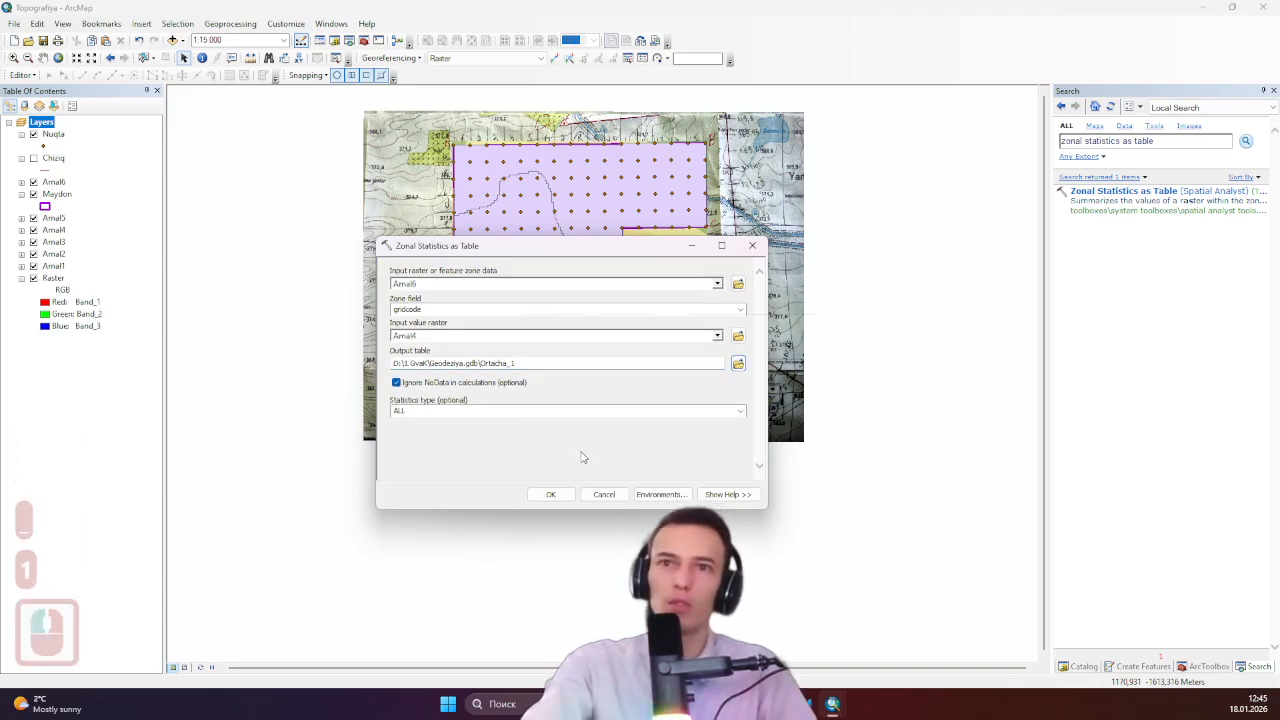
click(547, 369)
key(BackSpace)
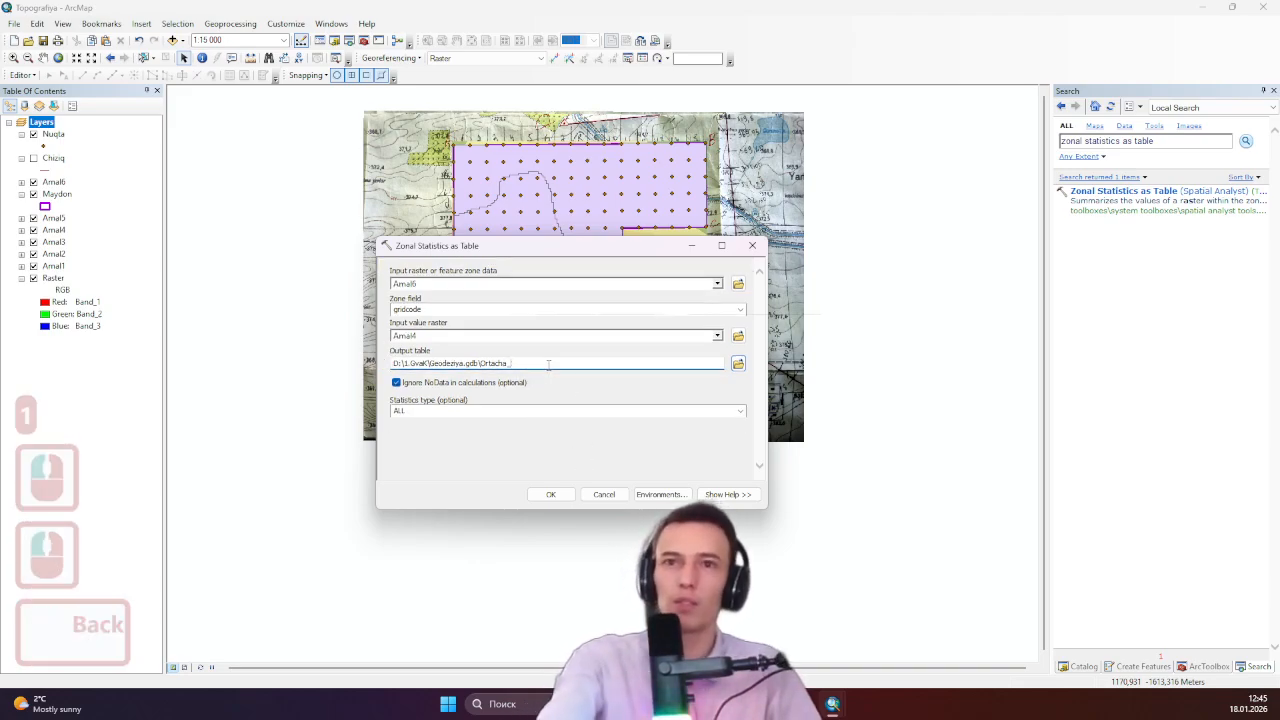
click(598, 447)
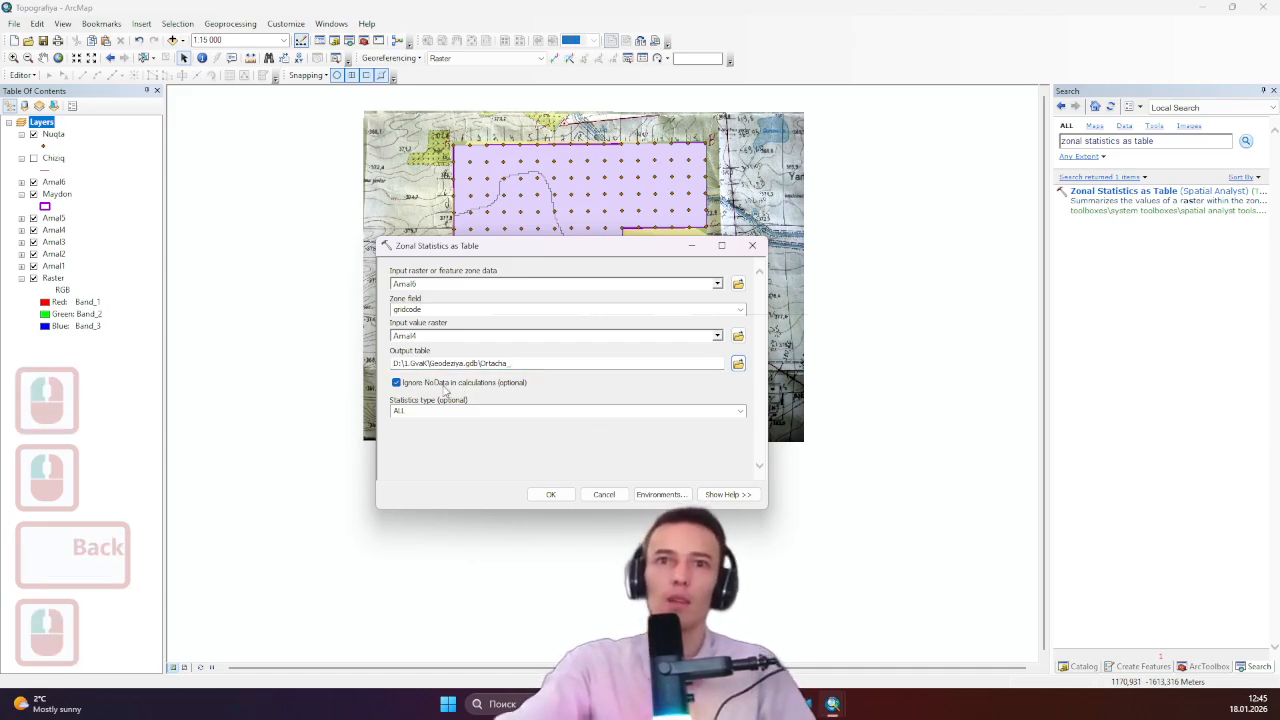
- Choose MEAN as the statistics type and run the tool for the Ortacha_ table
click(660, 412)
click(740, 414)
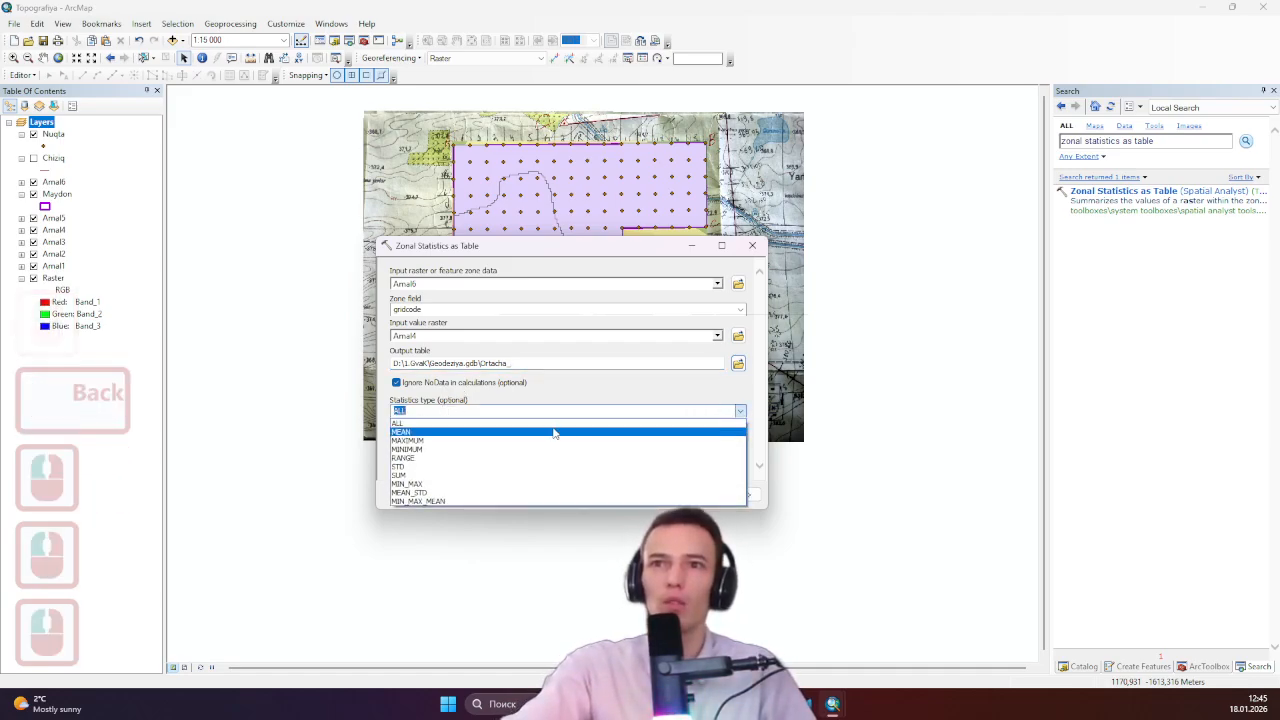
click(405, 433)
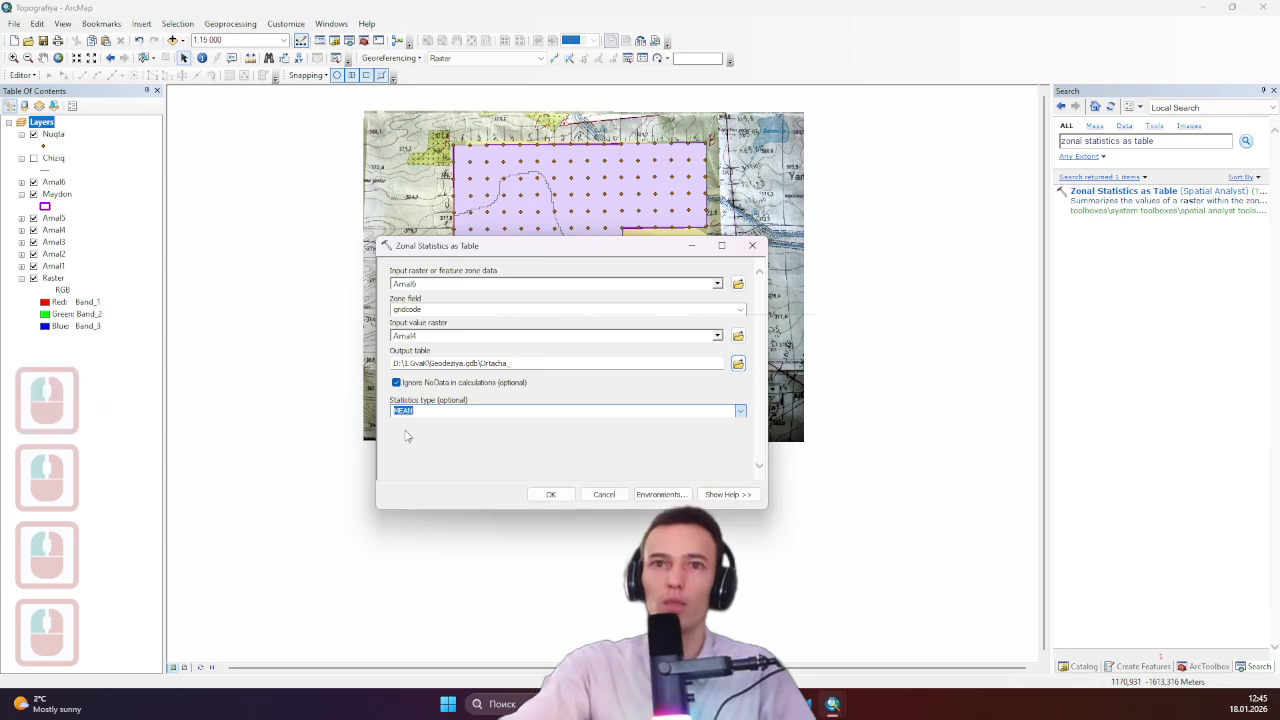
click(551, 495)
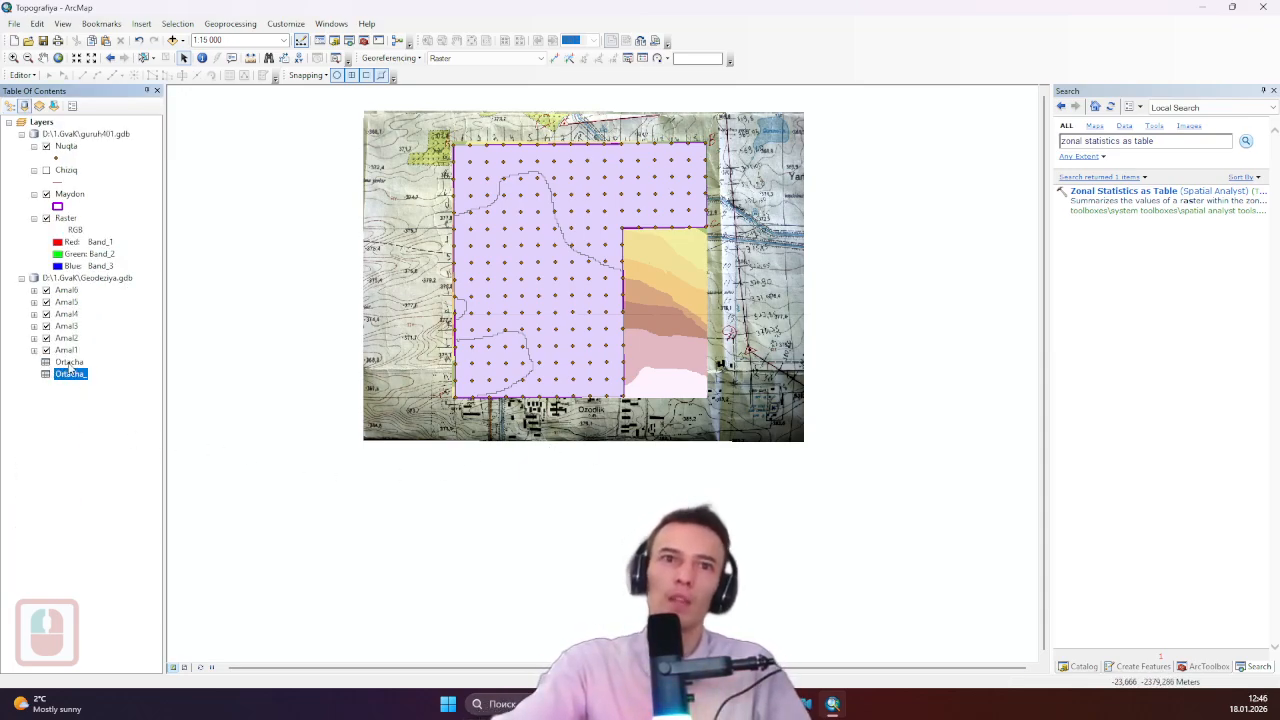
- Remove the earlier Ortacha table from the map document
right_click(69, 365)
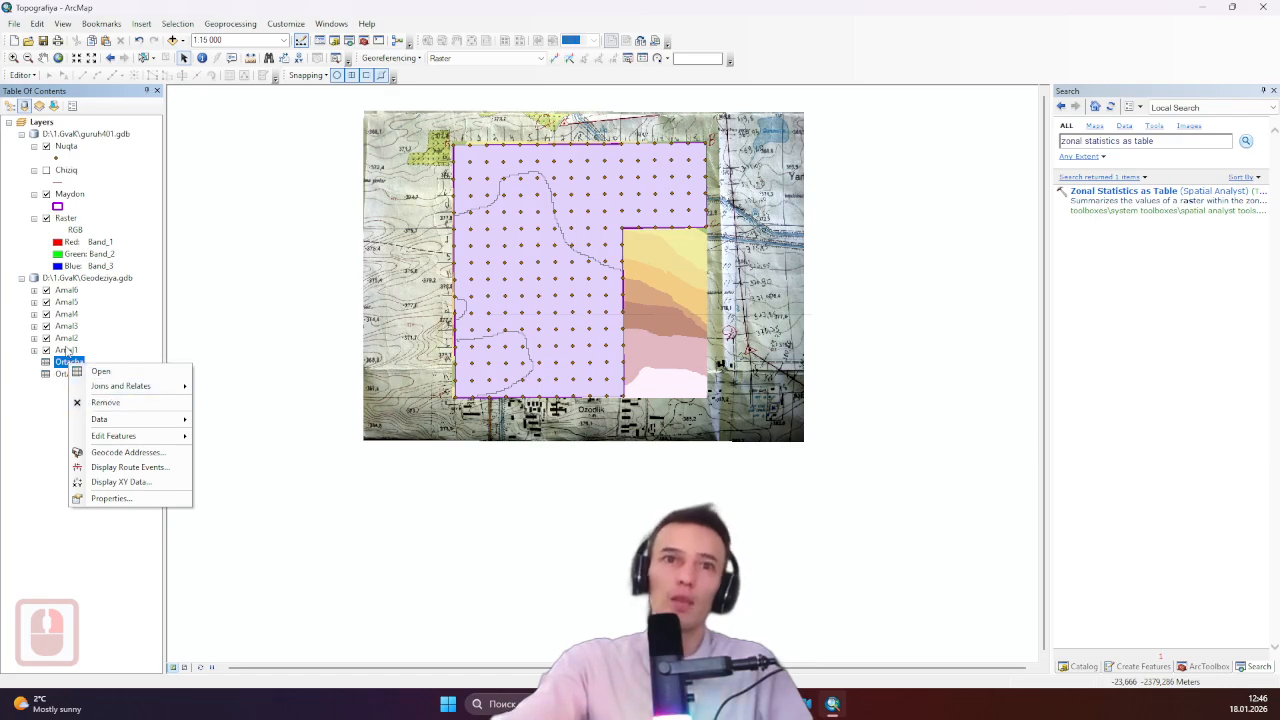
click(100, 402)
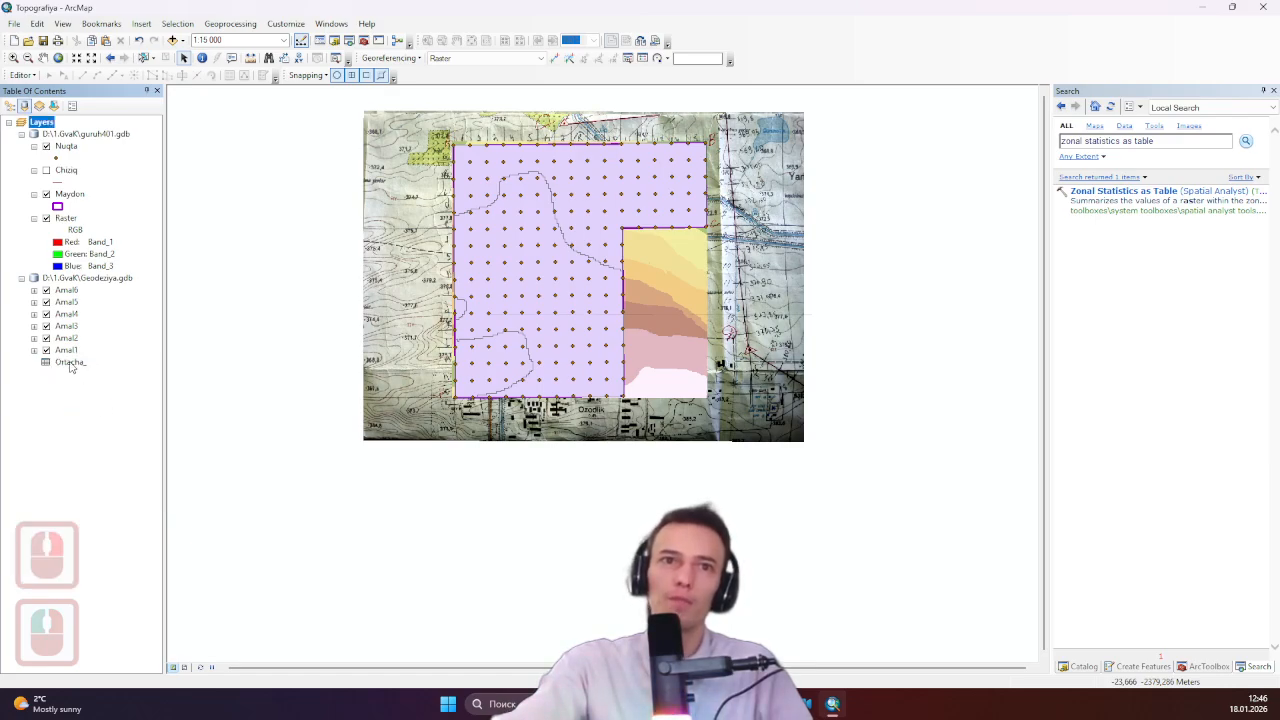
- Open the Ortacha_ table and select the row for gridcode 0
double_click(69, 364)
right_click(76, 366)
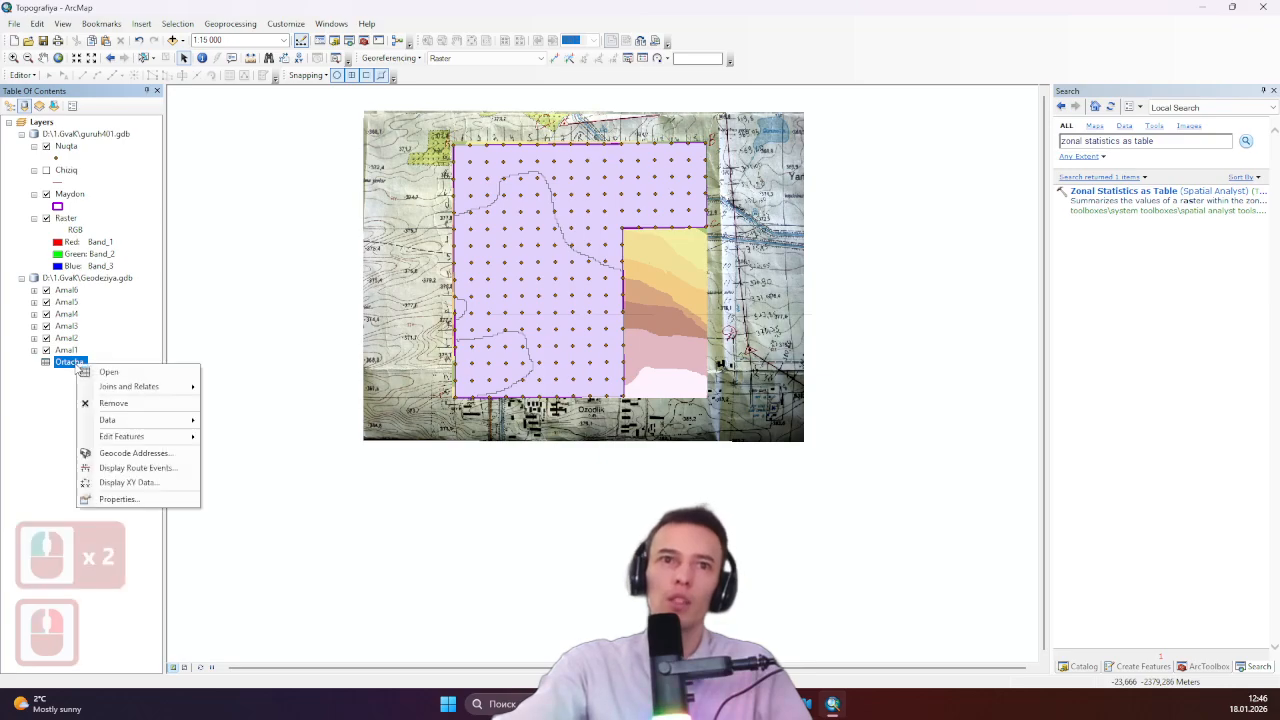
click(106, 373)
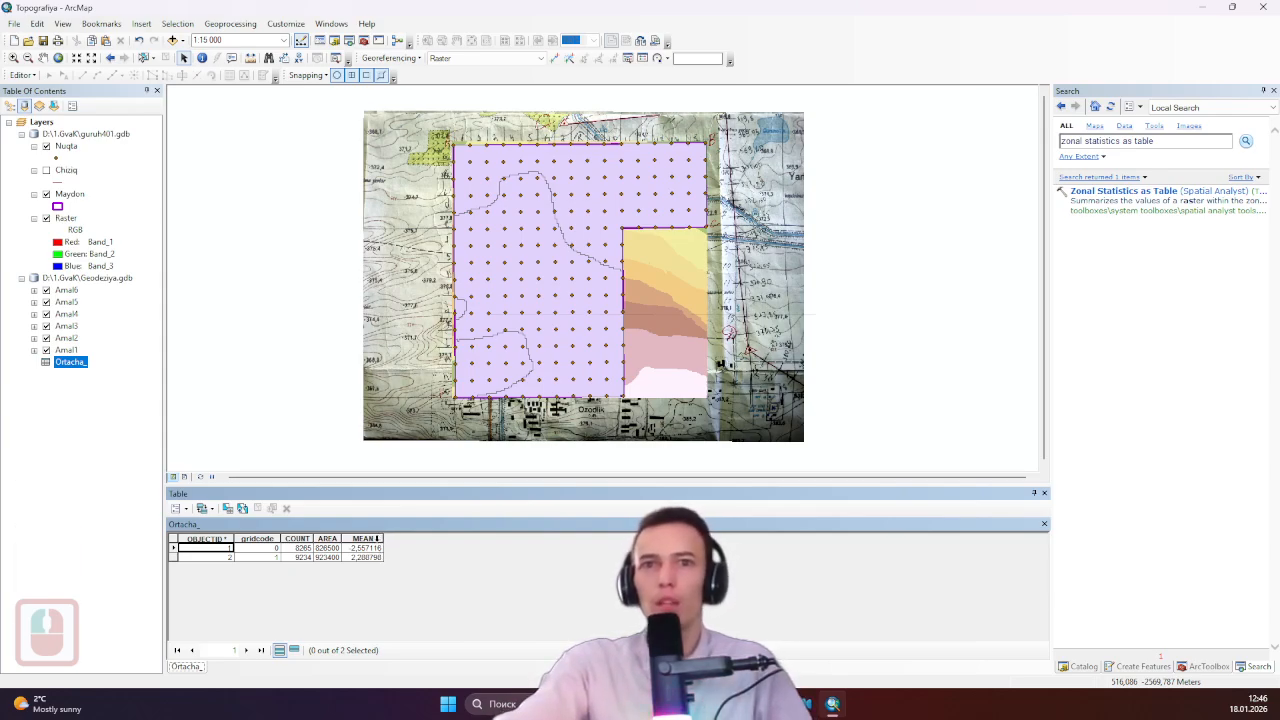
click(174, 549)
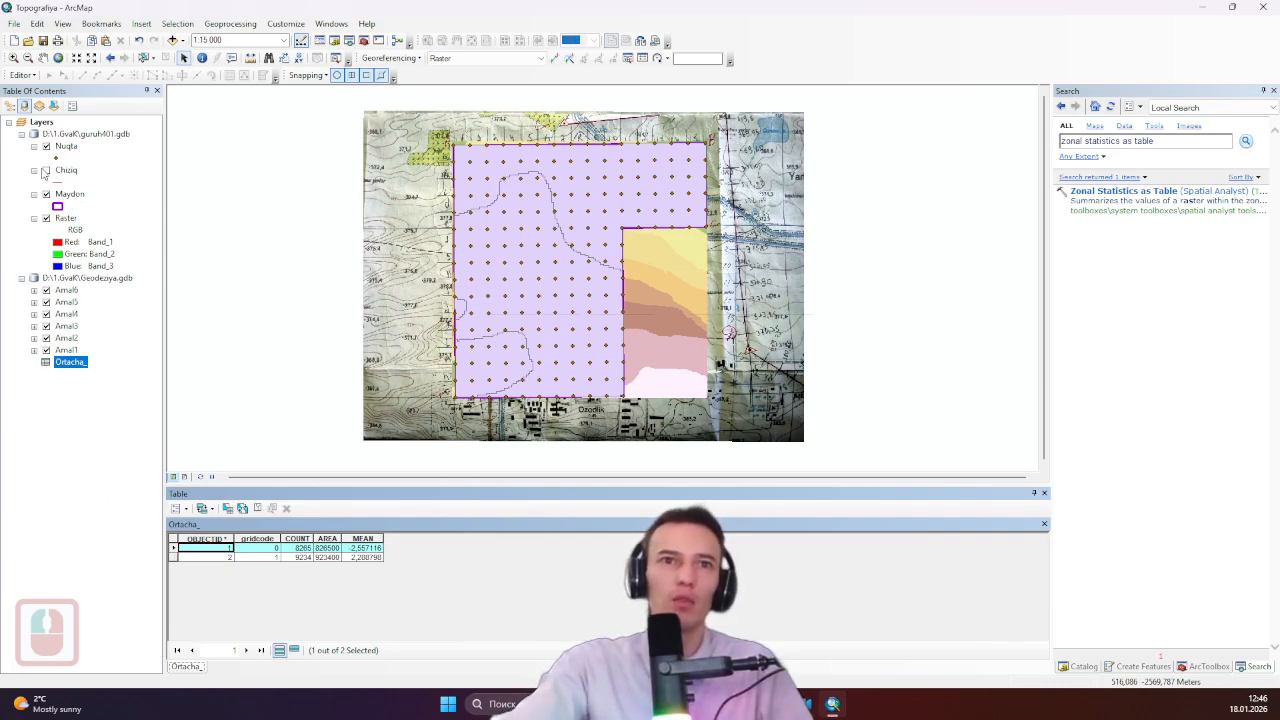
- Check the Amal6 layer against the raster beneath by hiding and showing it, and open its attribute table
click(46, 290)
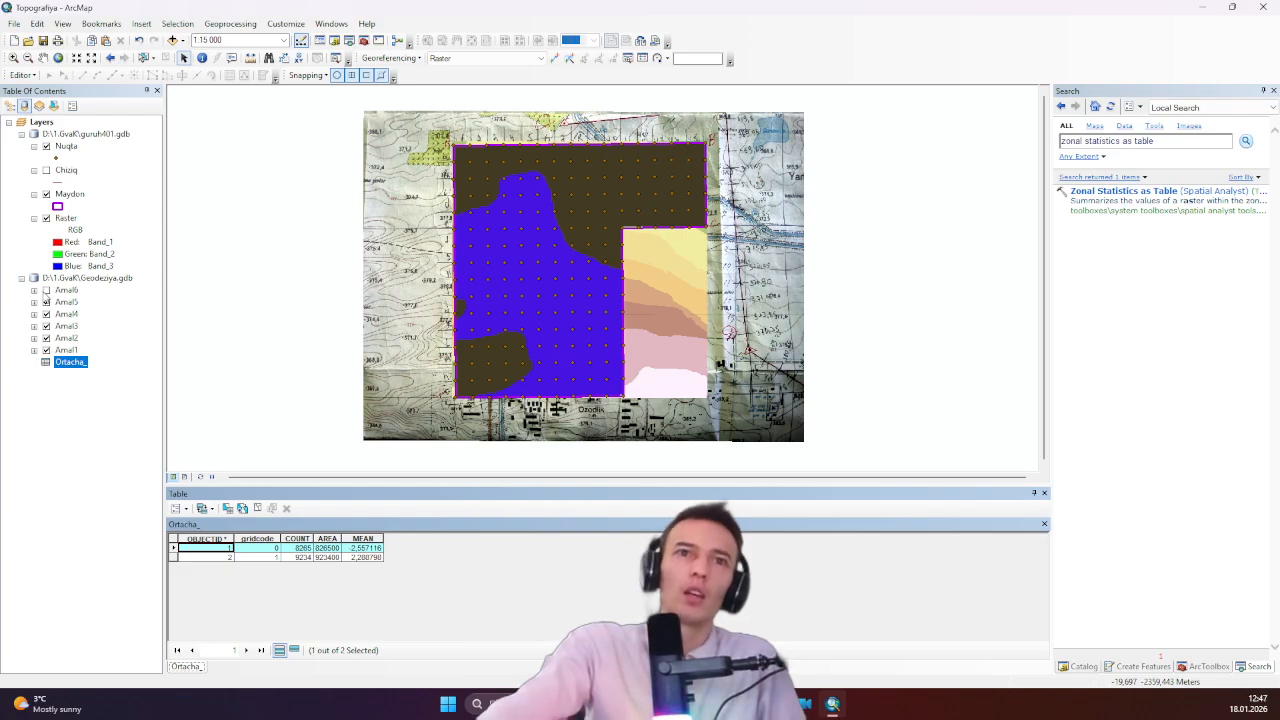
click(46, 290)
double_click(66, 290)
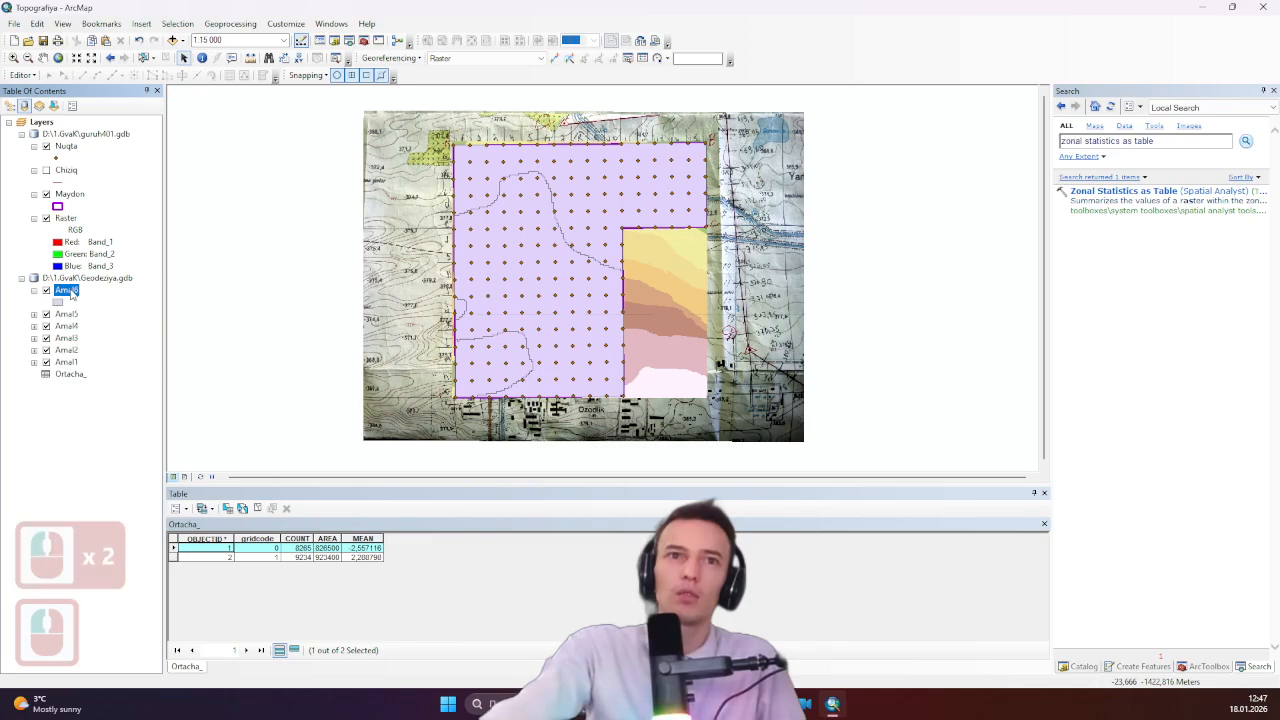
right_click(70, 292)
click(130, 329)
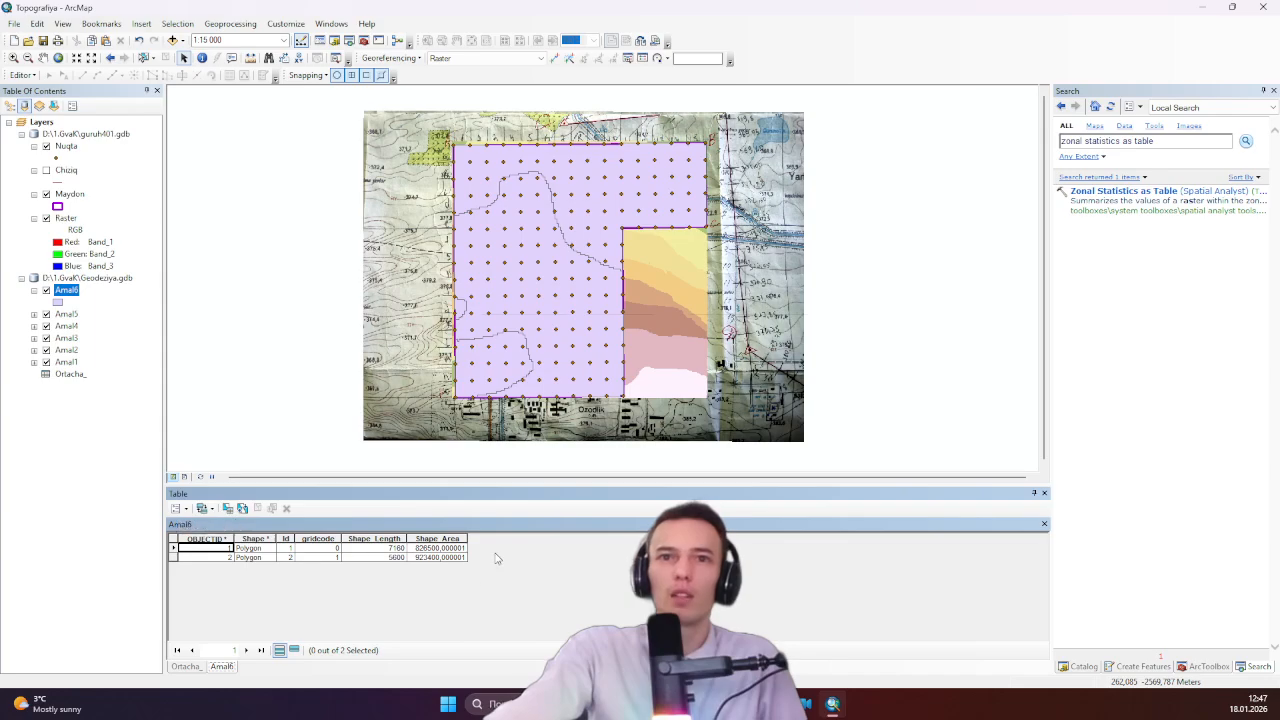
- Add a field named Balandlik of type Double to the Amal6 attribute table
click(187, 507)
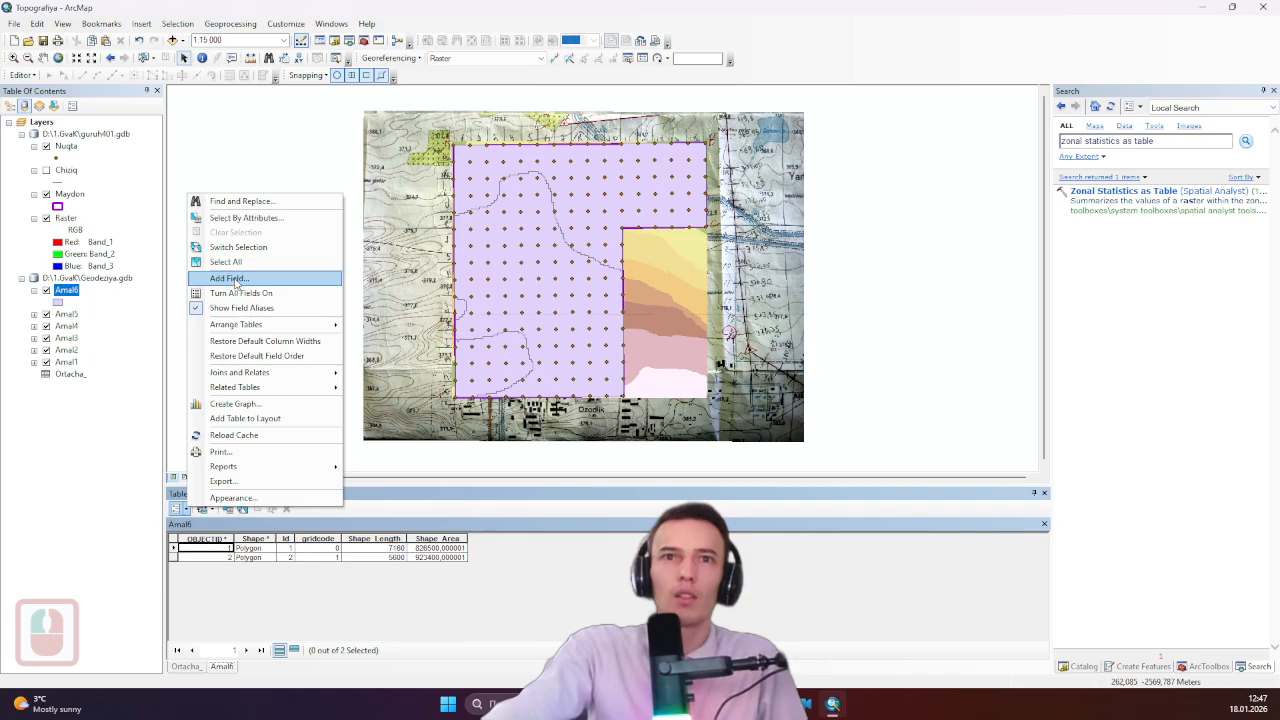
click(236, 525)
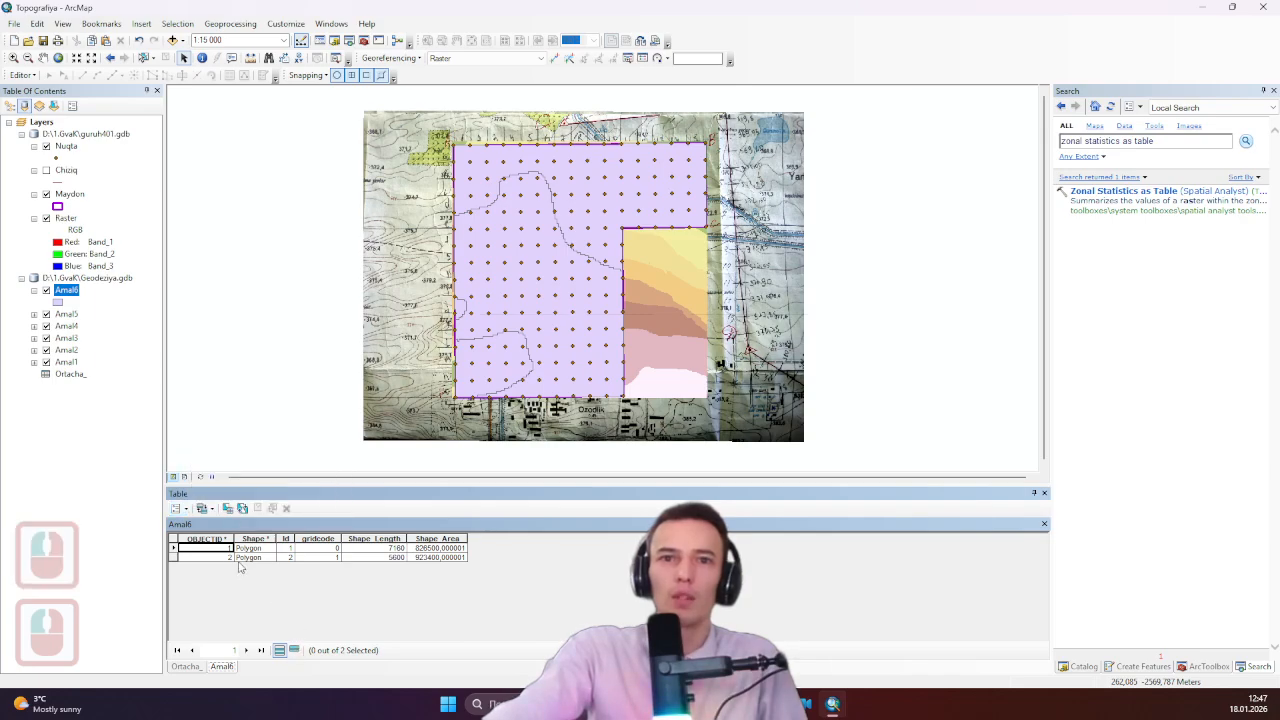
click(187, 508)
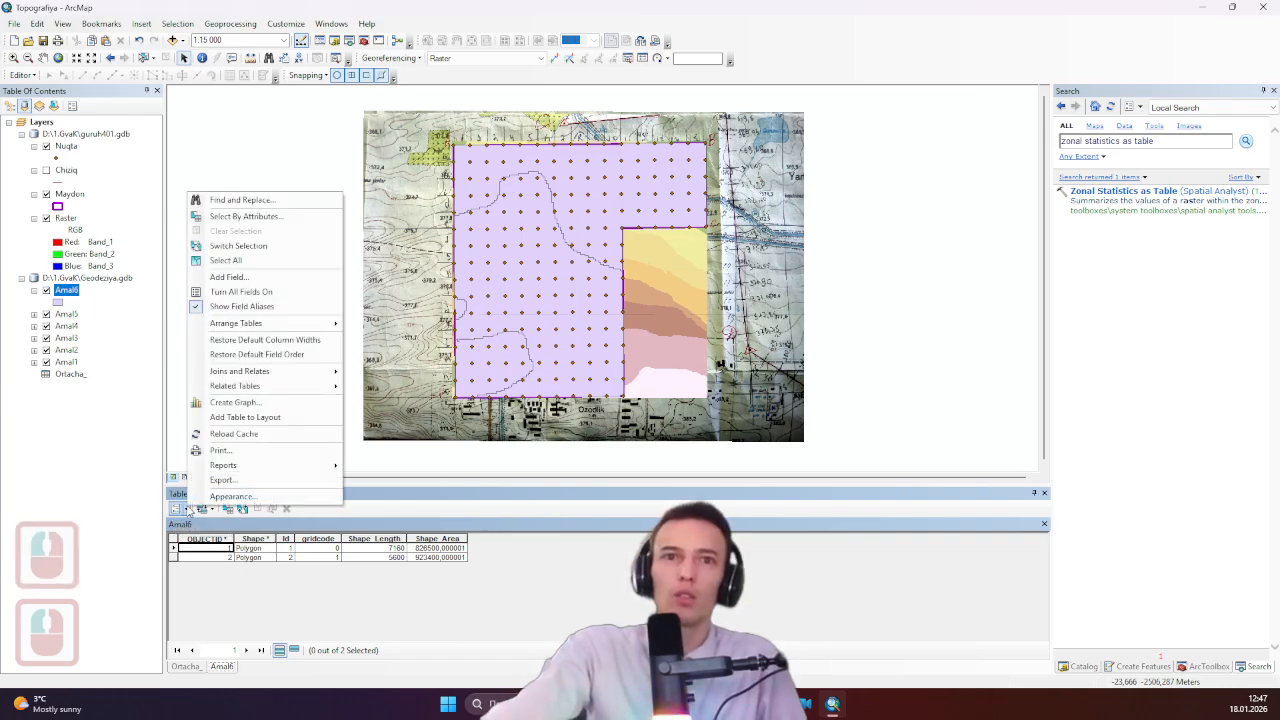
click(218, 281)
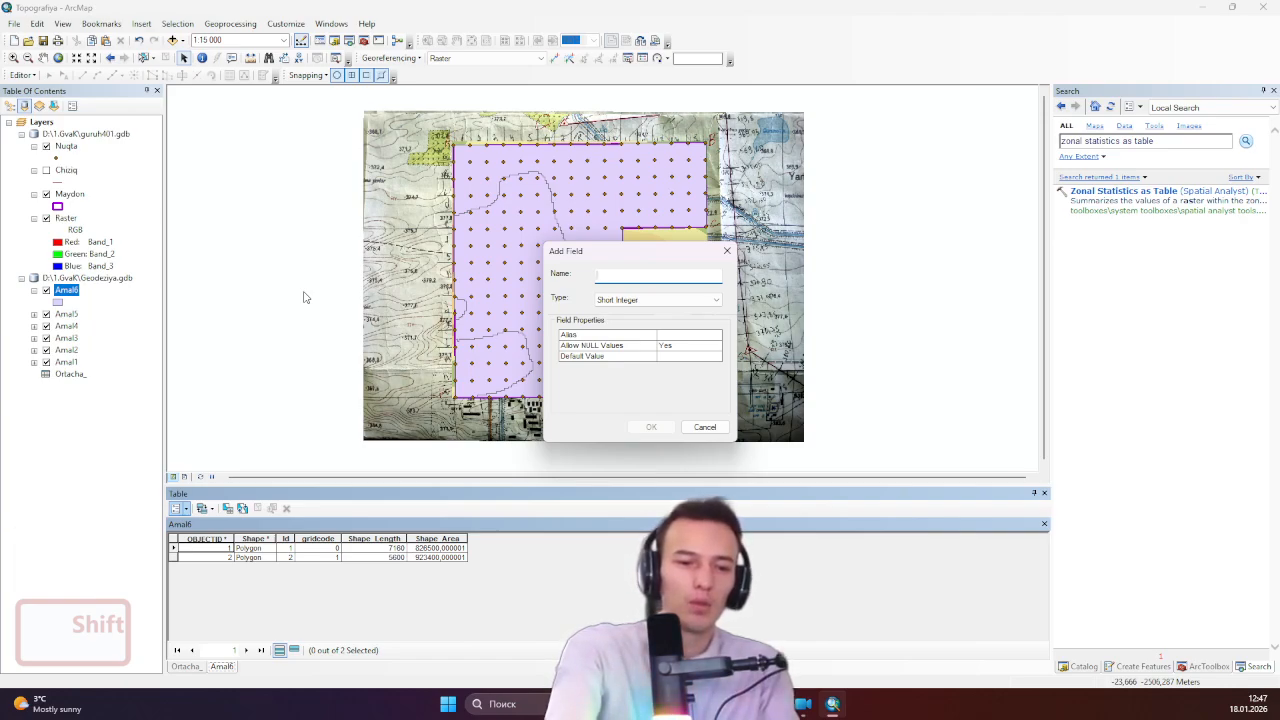
text(BA)
key(BackSpace)
text(a)
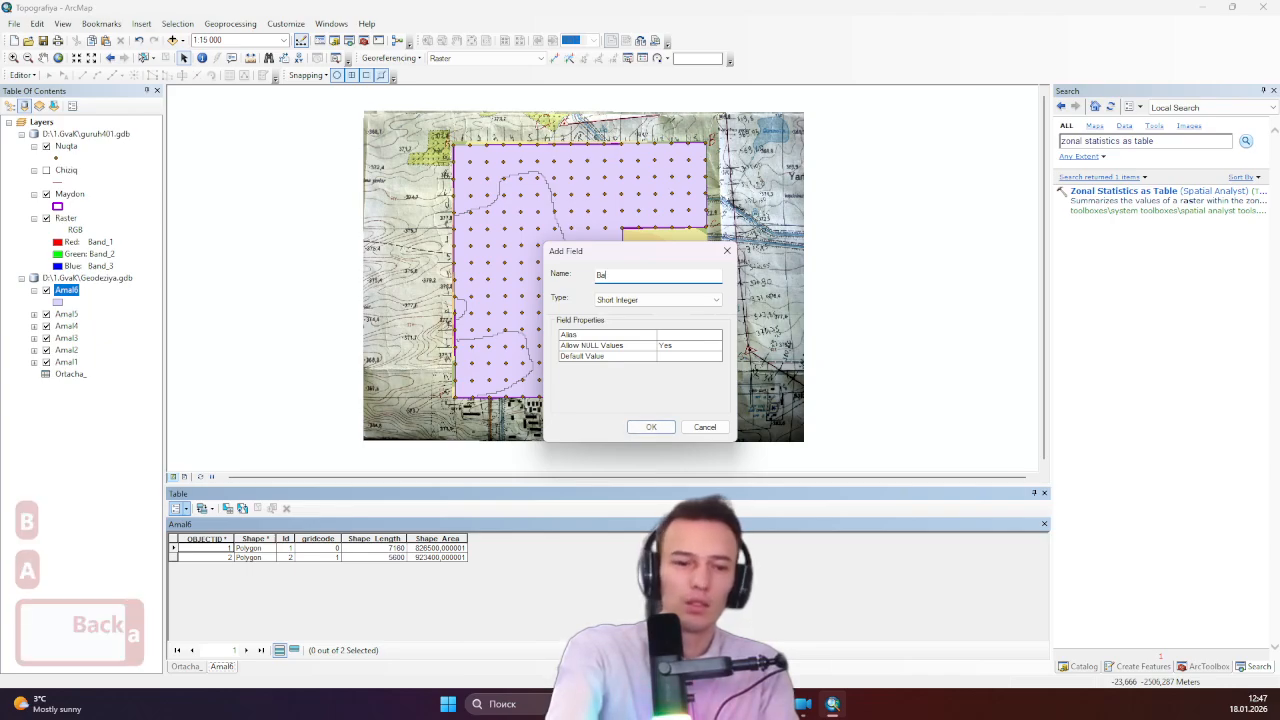
text(landlik)
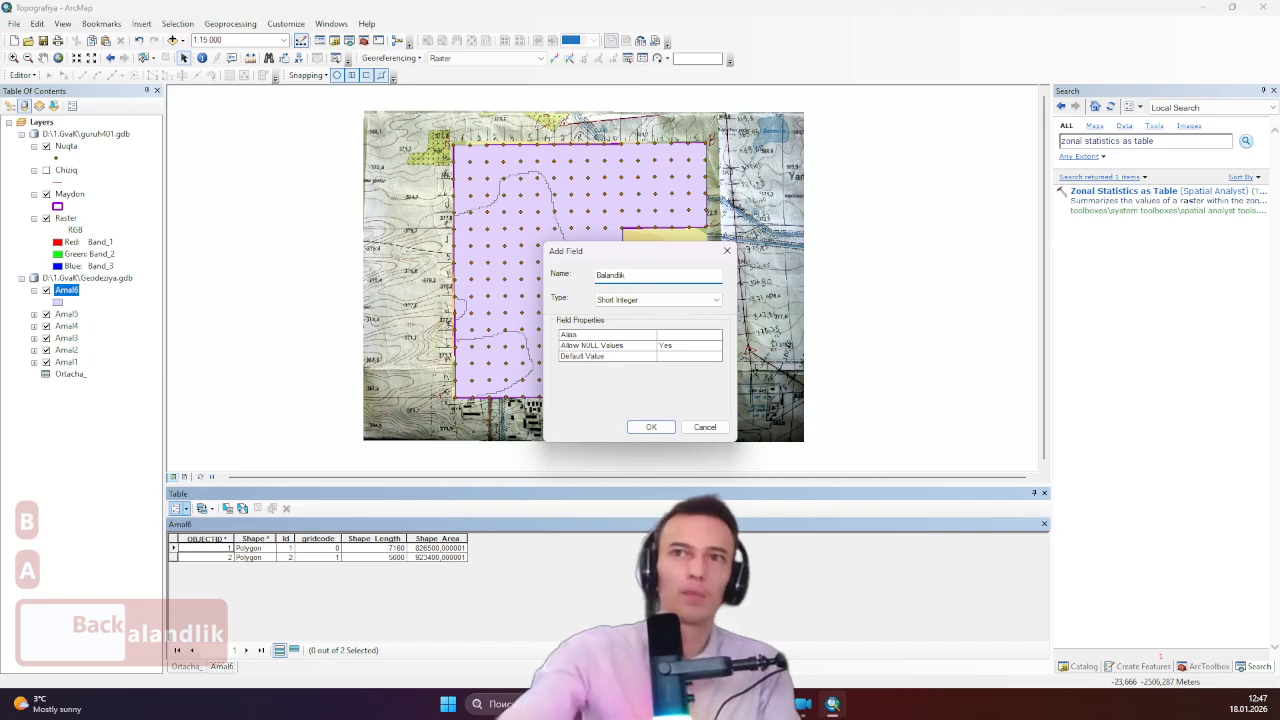
click(677, 300)
click(628, 338)
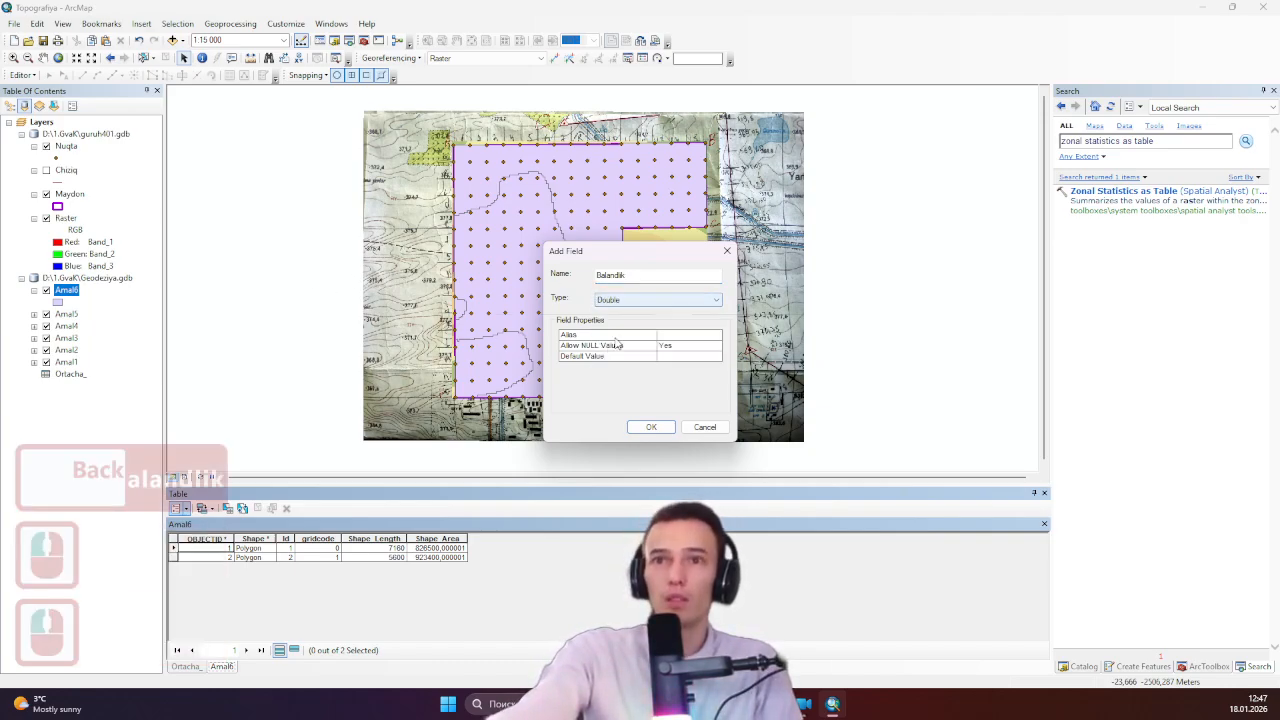
click(651, 427)
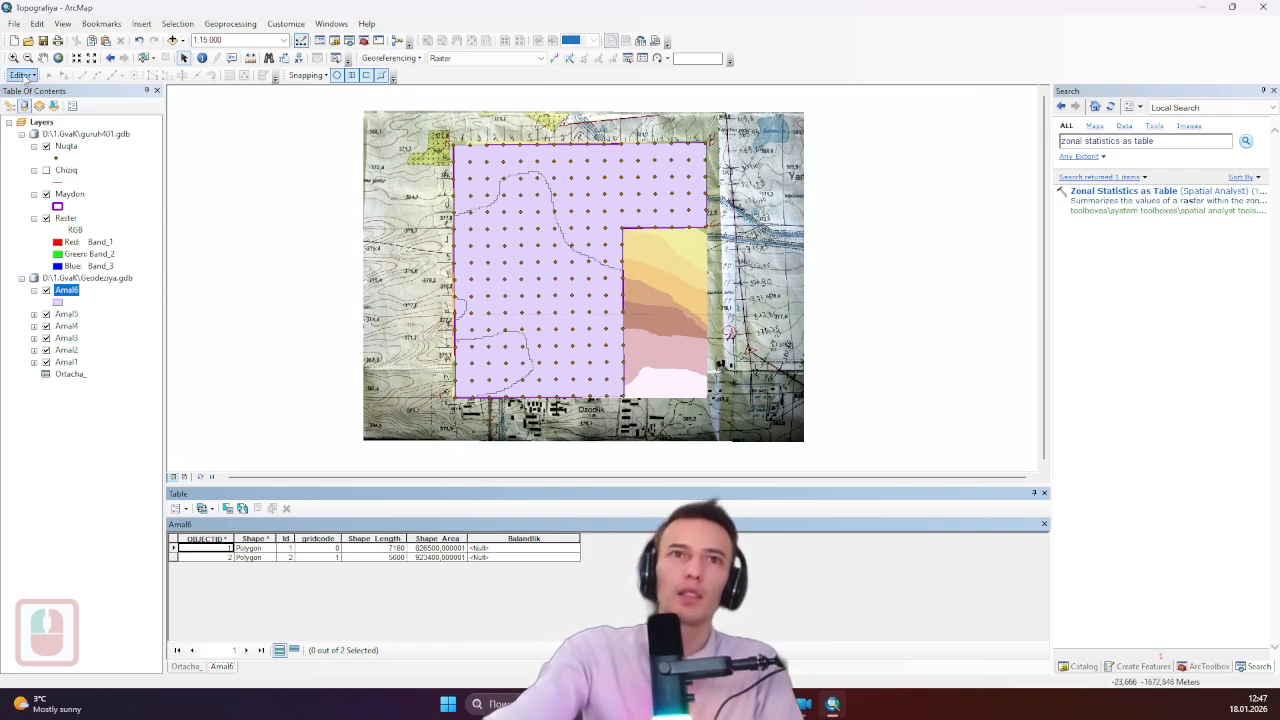
- Start an edit session on the Geodeziya.gdb workspace
click(24, 76)
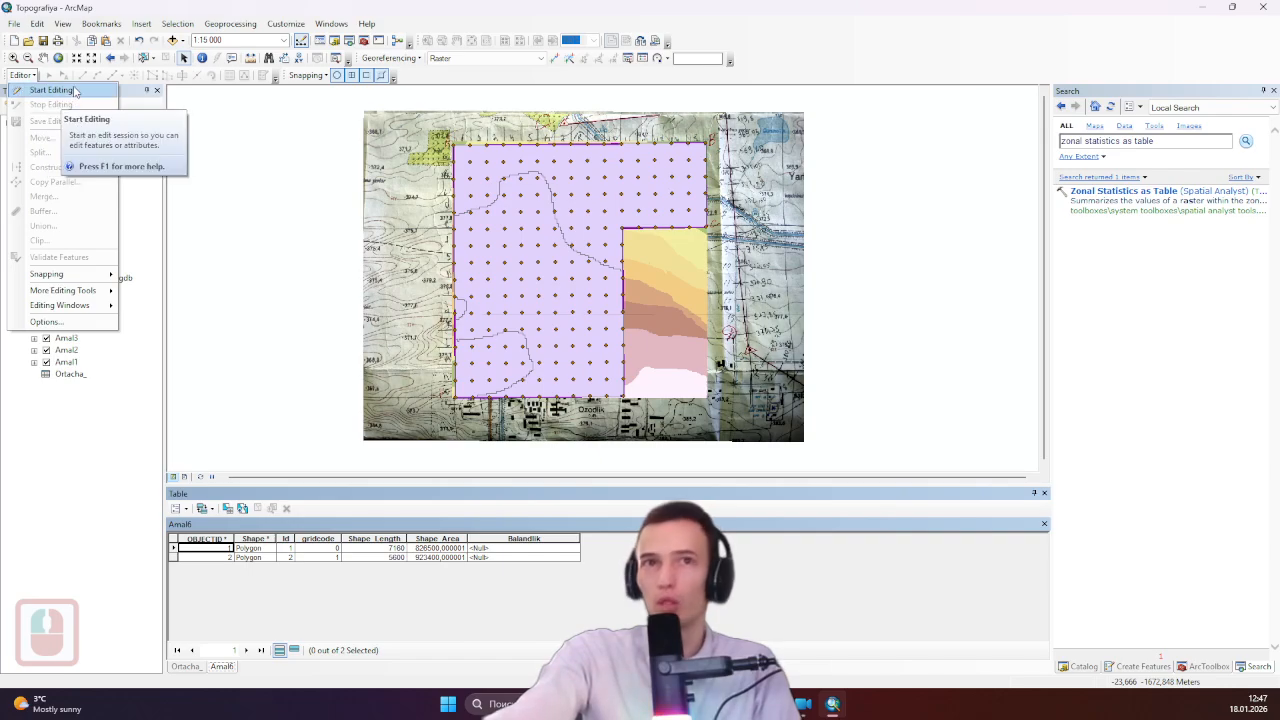
click(193, 510)
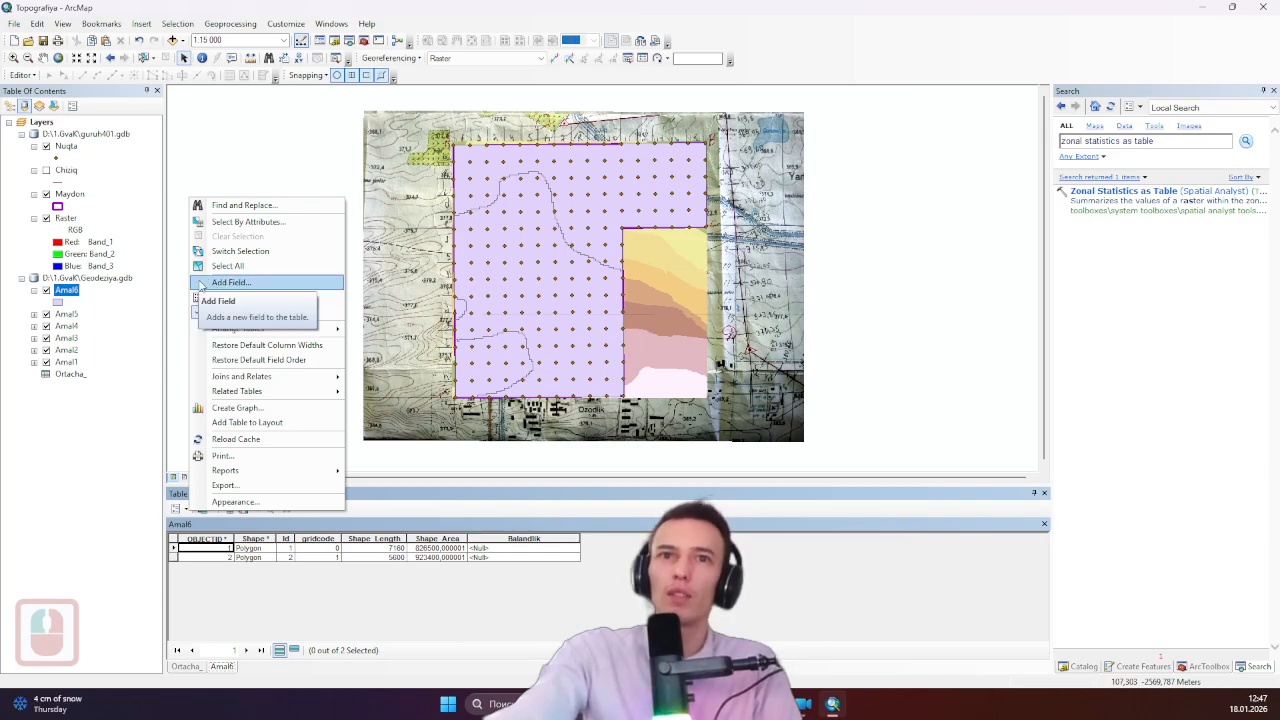
click(366, 590)
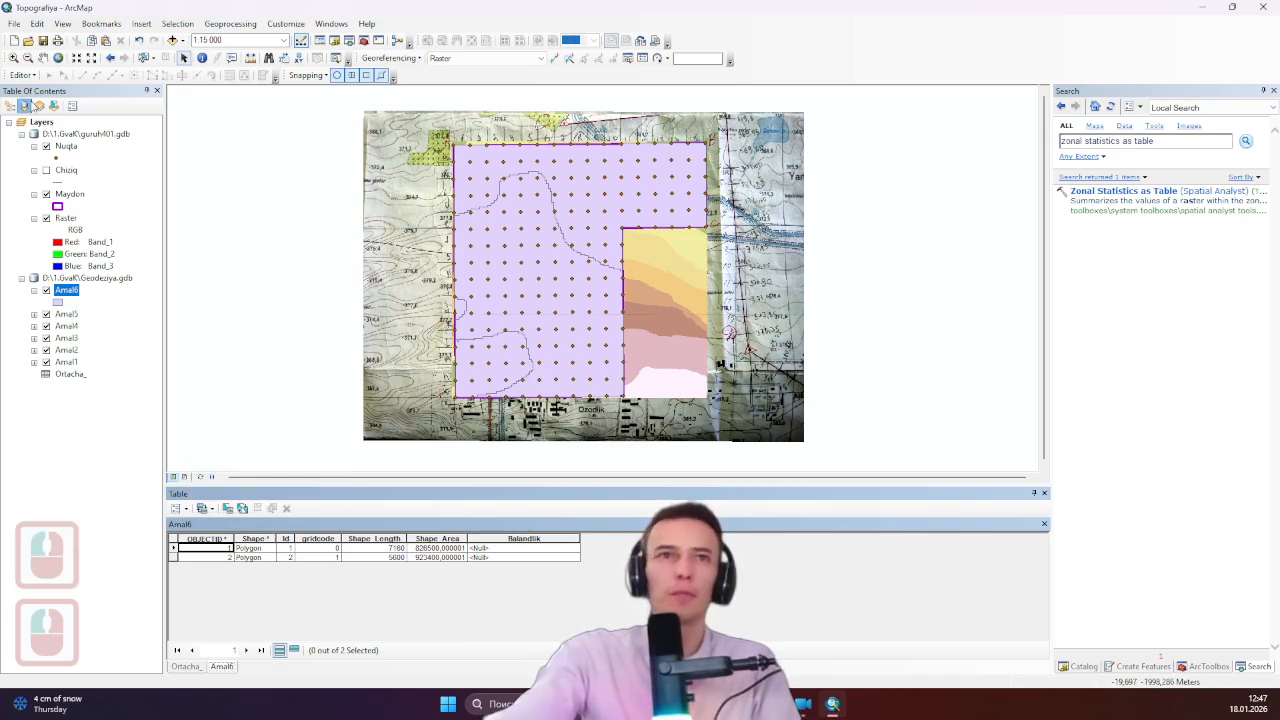
click(22, 75)
click(50, 90)
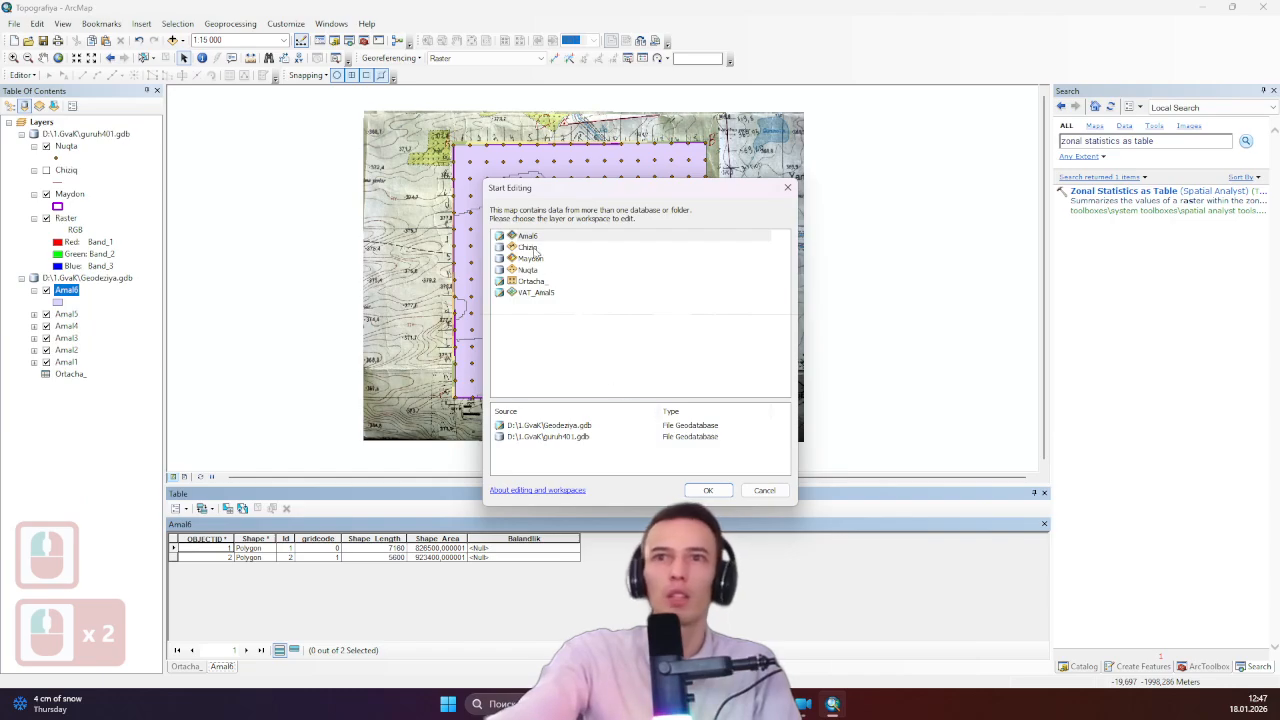
double_click(558, 430)
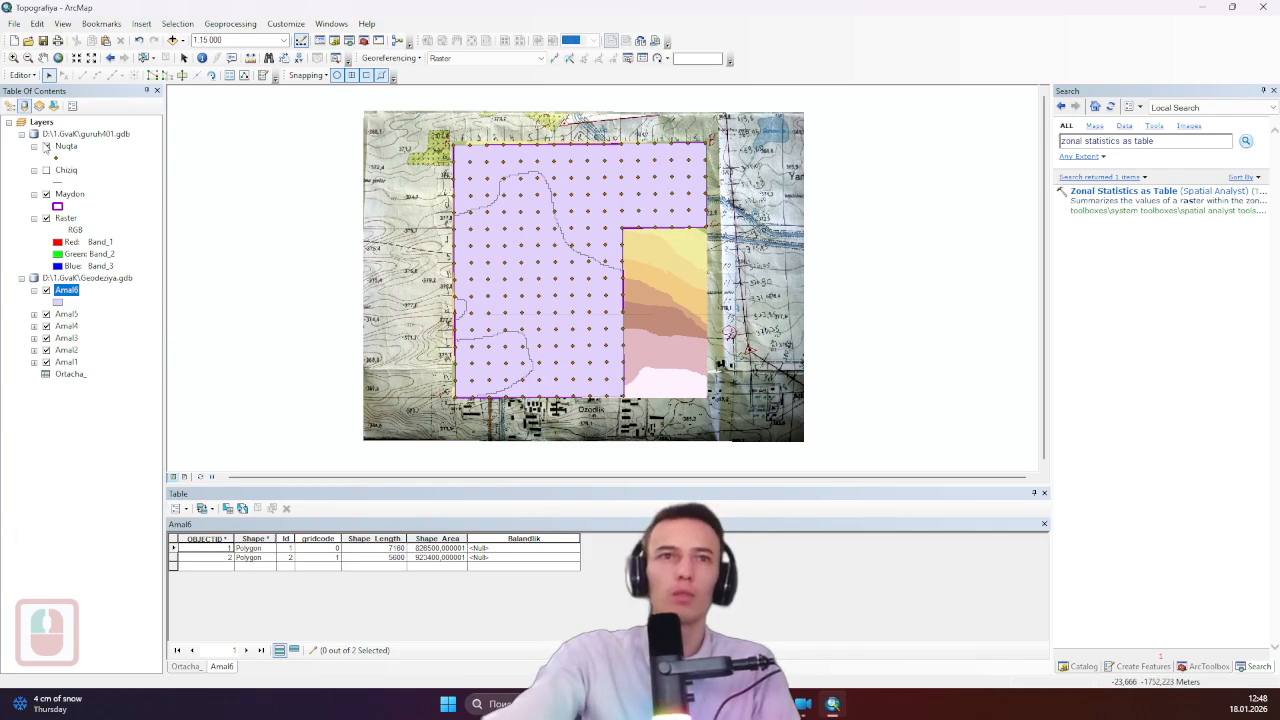
click(185, 509)
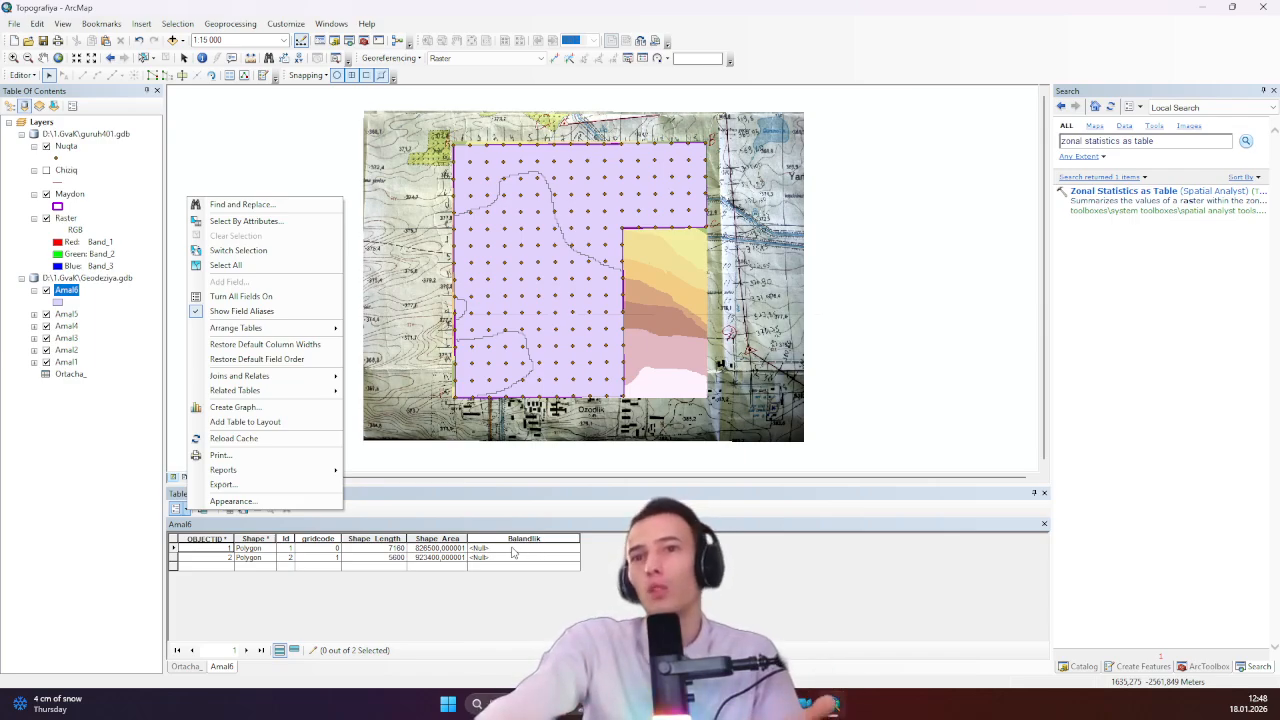
click(22, 75)
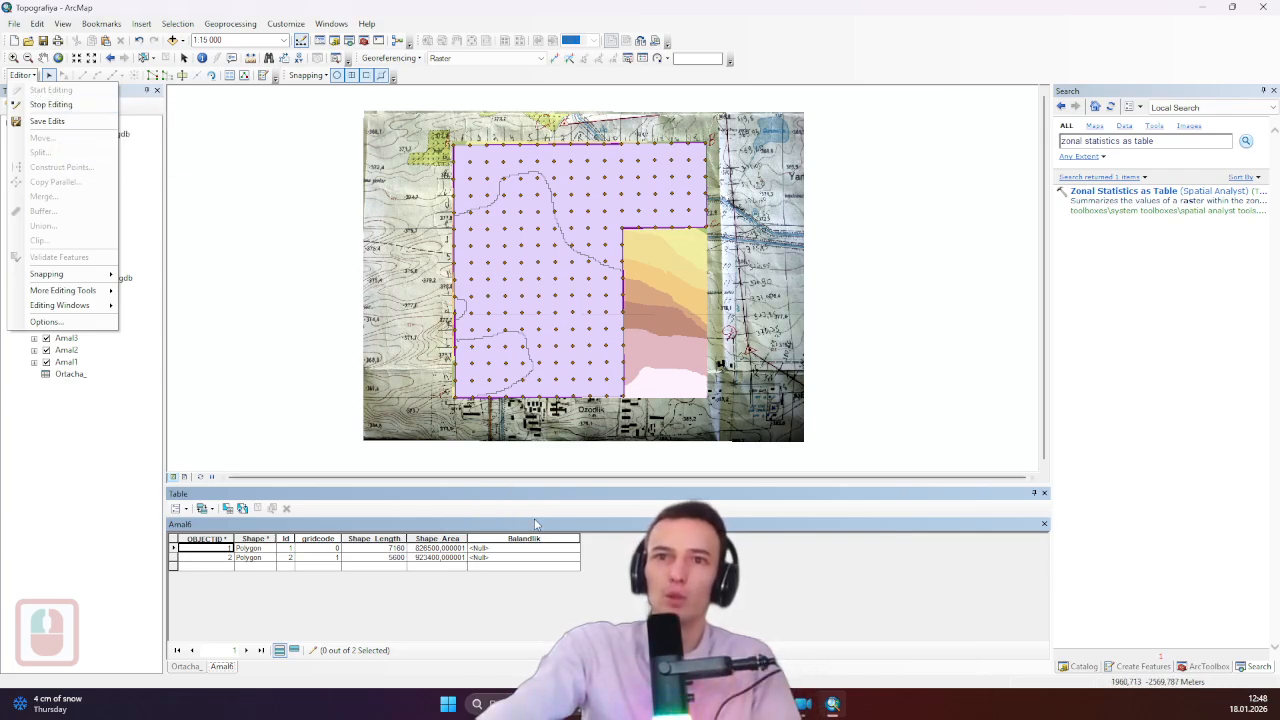
click(534, 554)
- Copy the full MEAN value of the gridcode 0 row from the Ortacha_ table
click(480, 549)
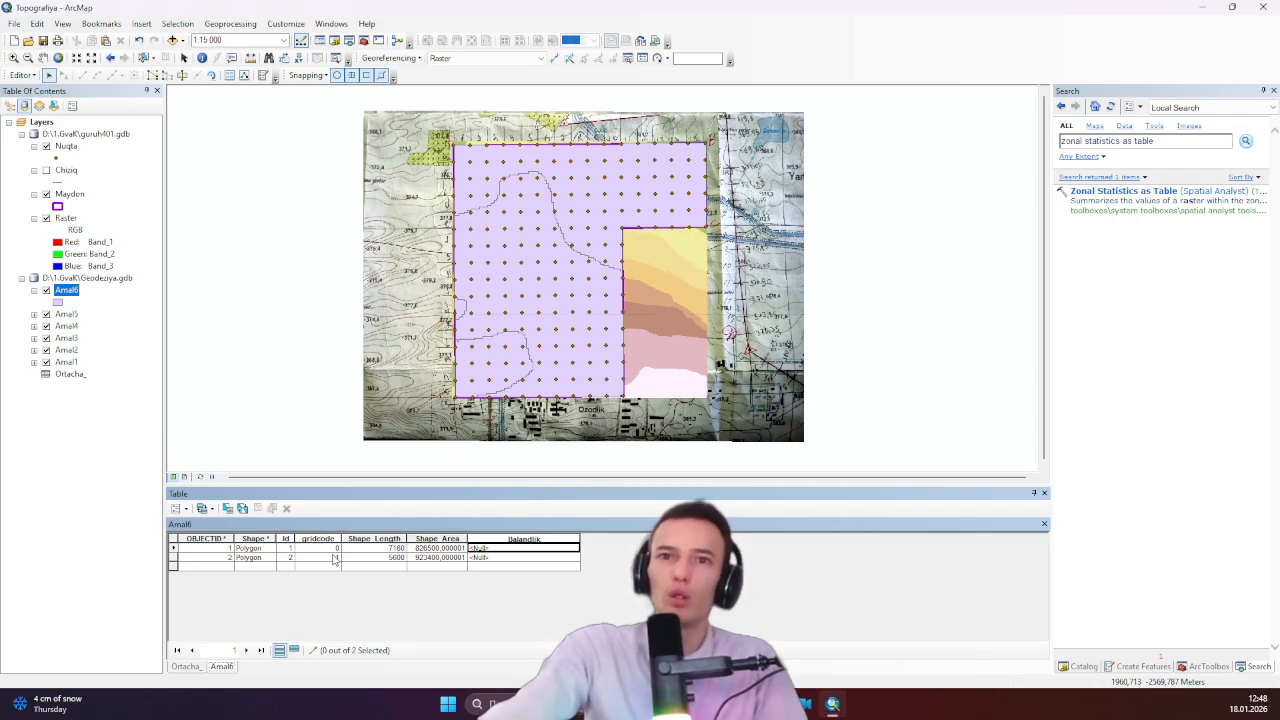
click(185, 667)
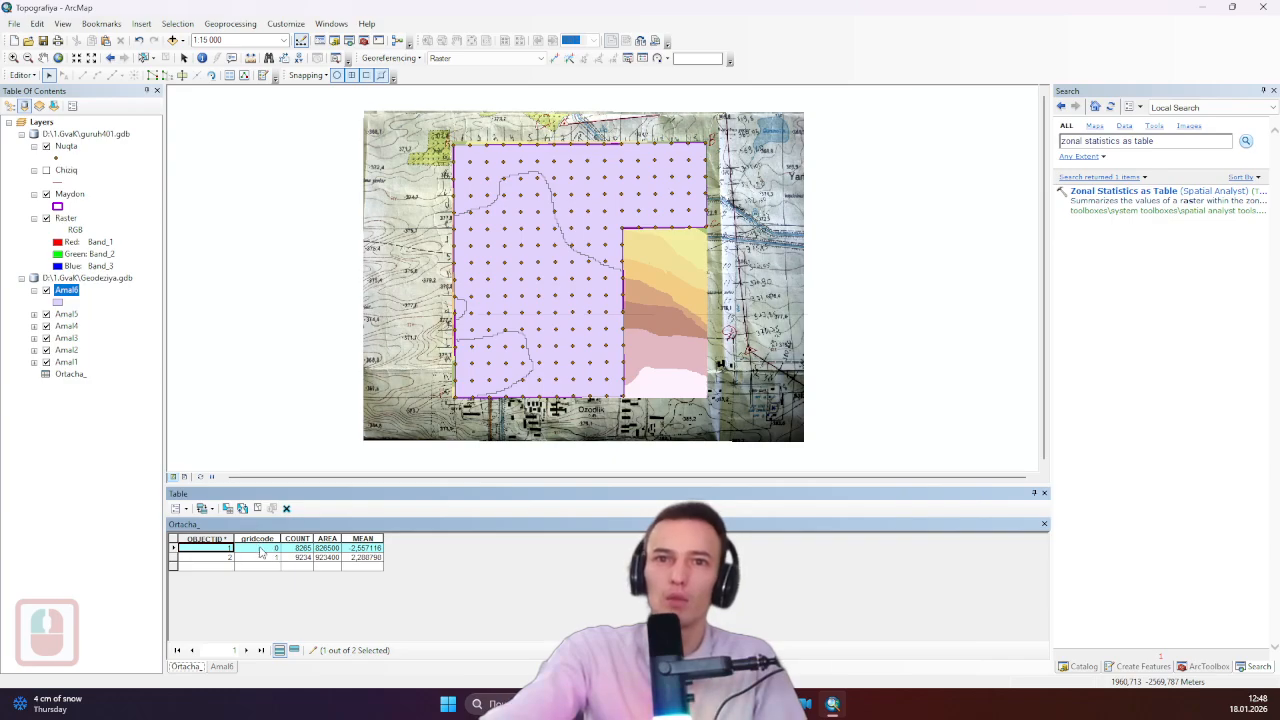
double_click(368, 548)
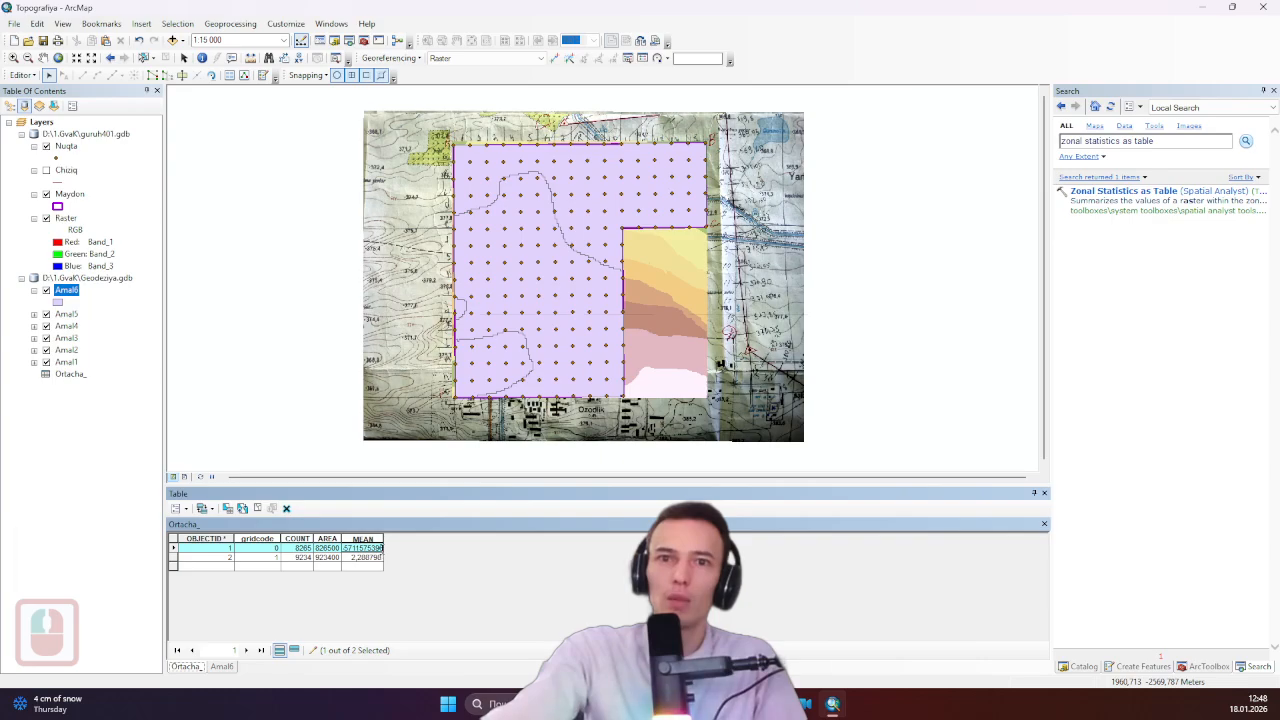
drag(382, 548, 333, 549)
right_click(361, 548)
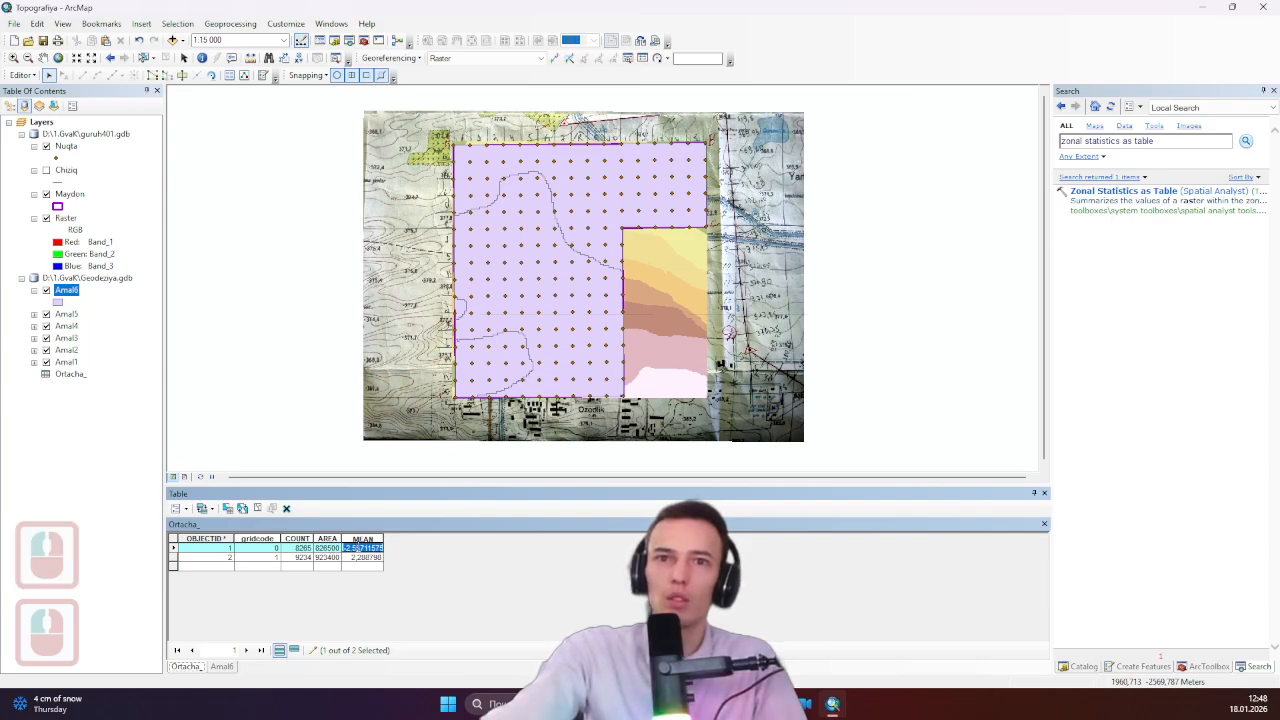
click(380, 590)
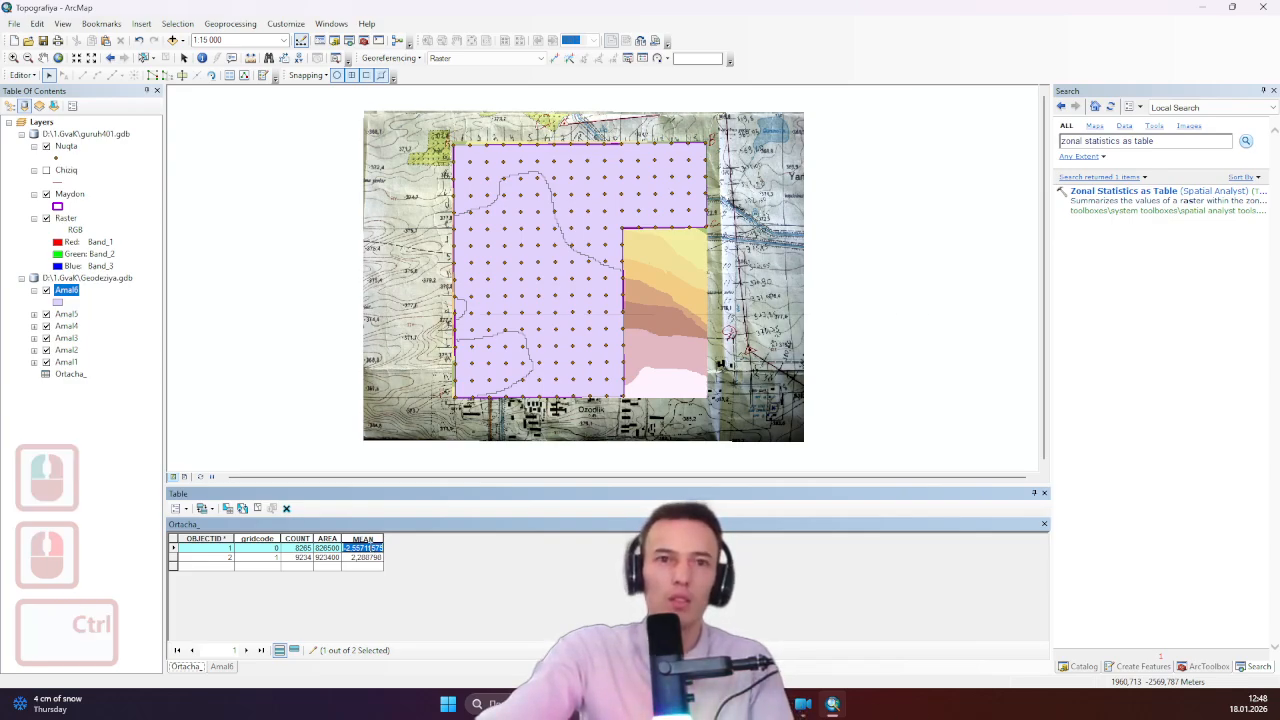
key(ctrl+c)
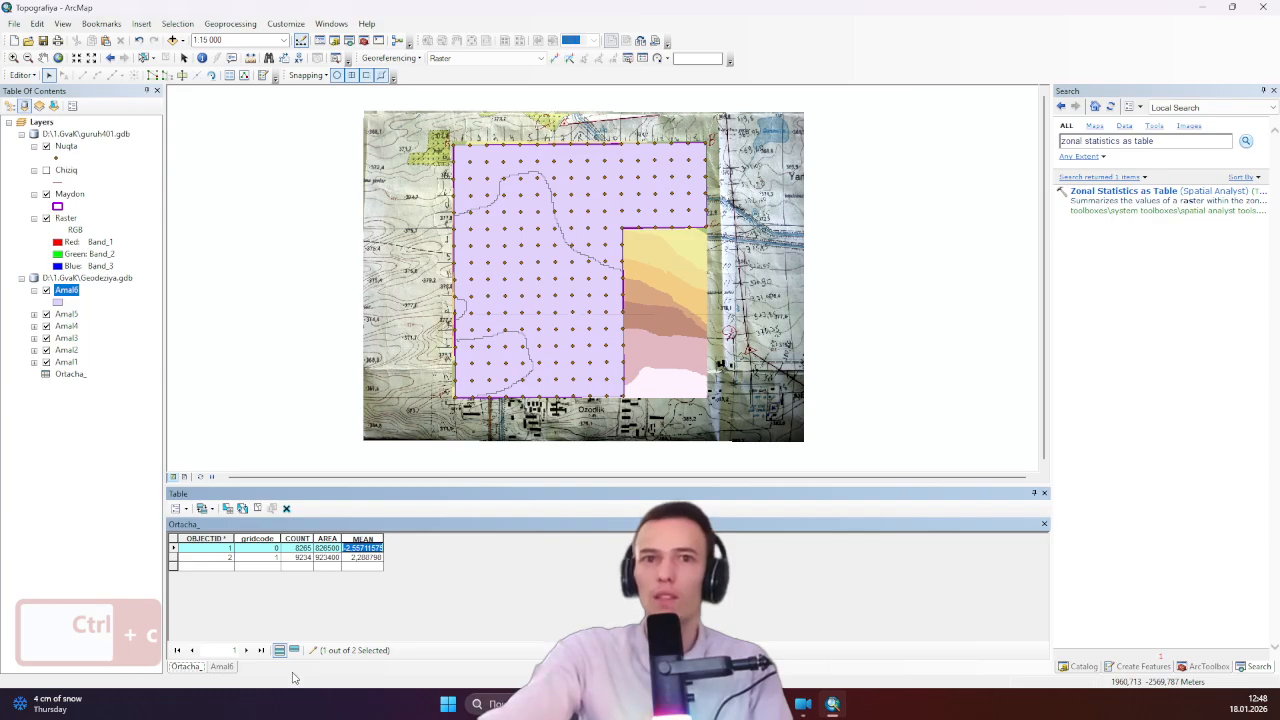
- Paste the copied mean value into the Balandlik field of the gridcode 0 polygon in the Amal6 table
click(222, 667)
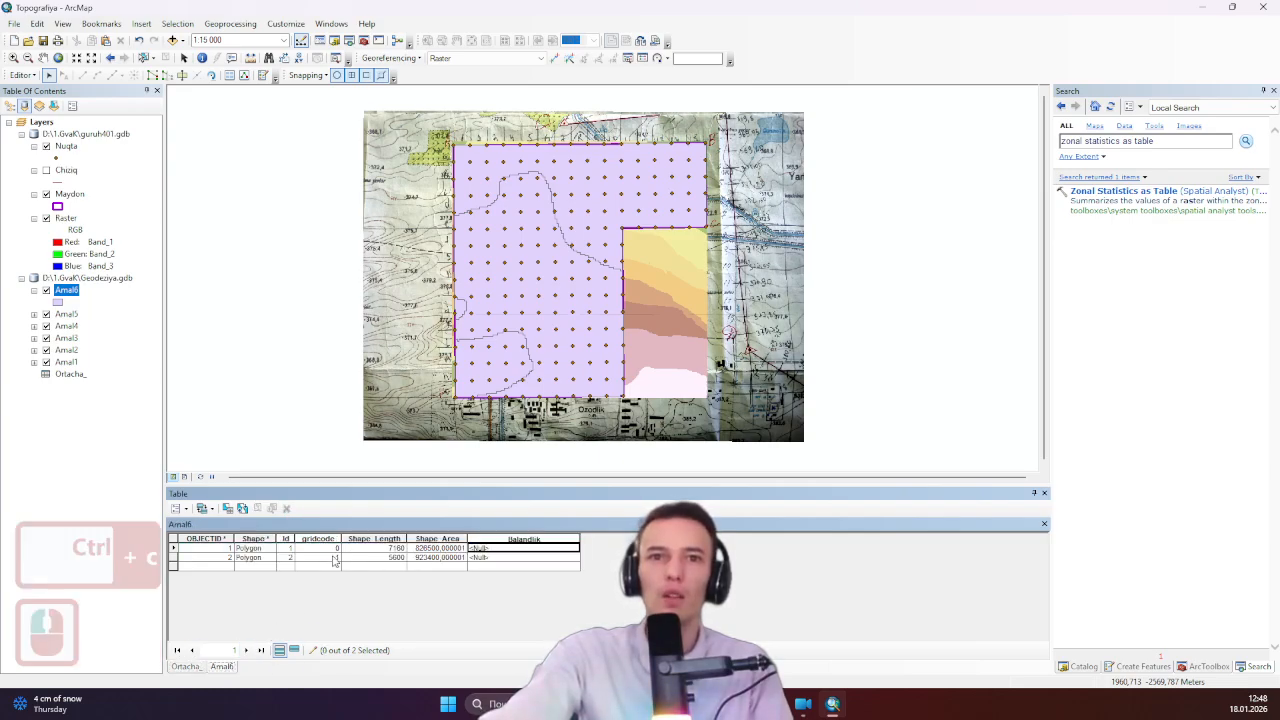
triple_click(514, 548)
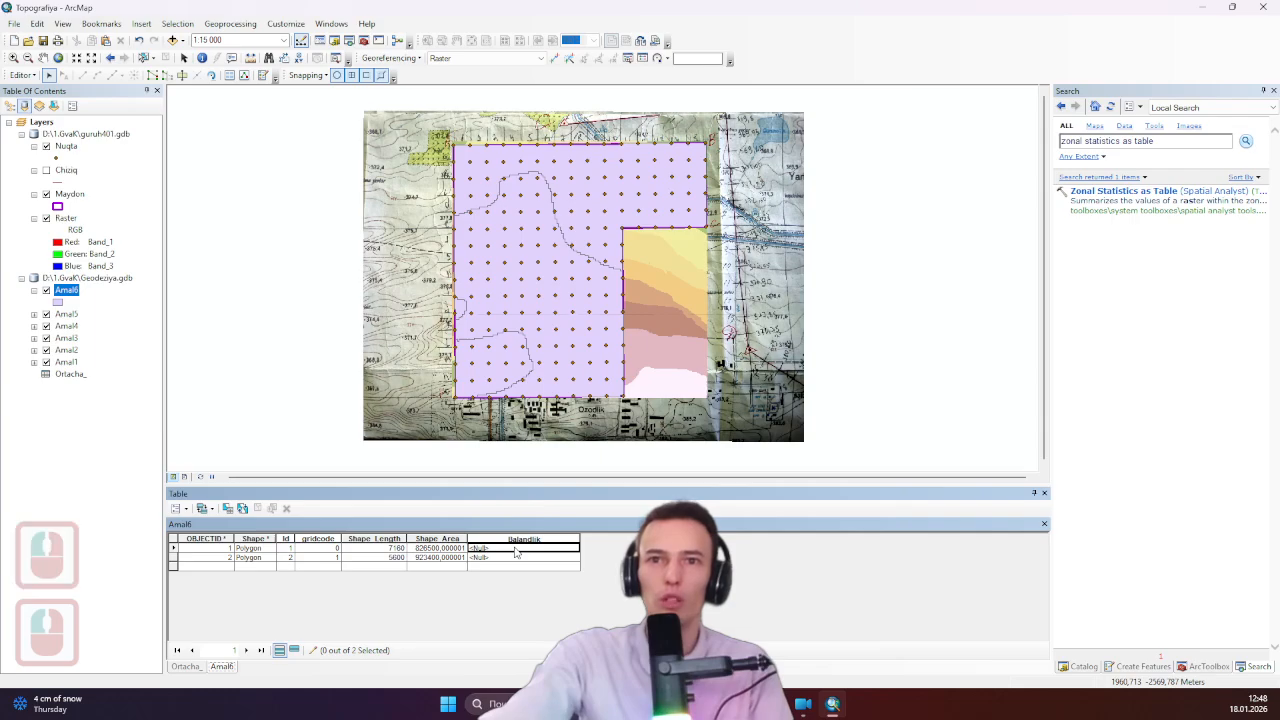
click(514, 549)
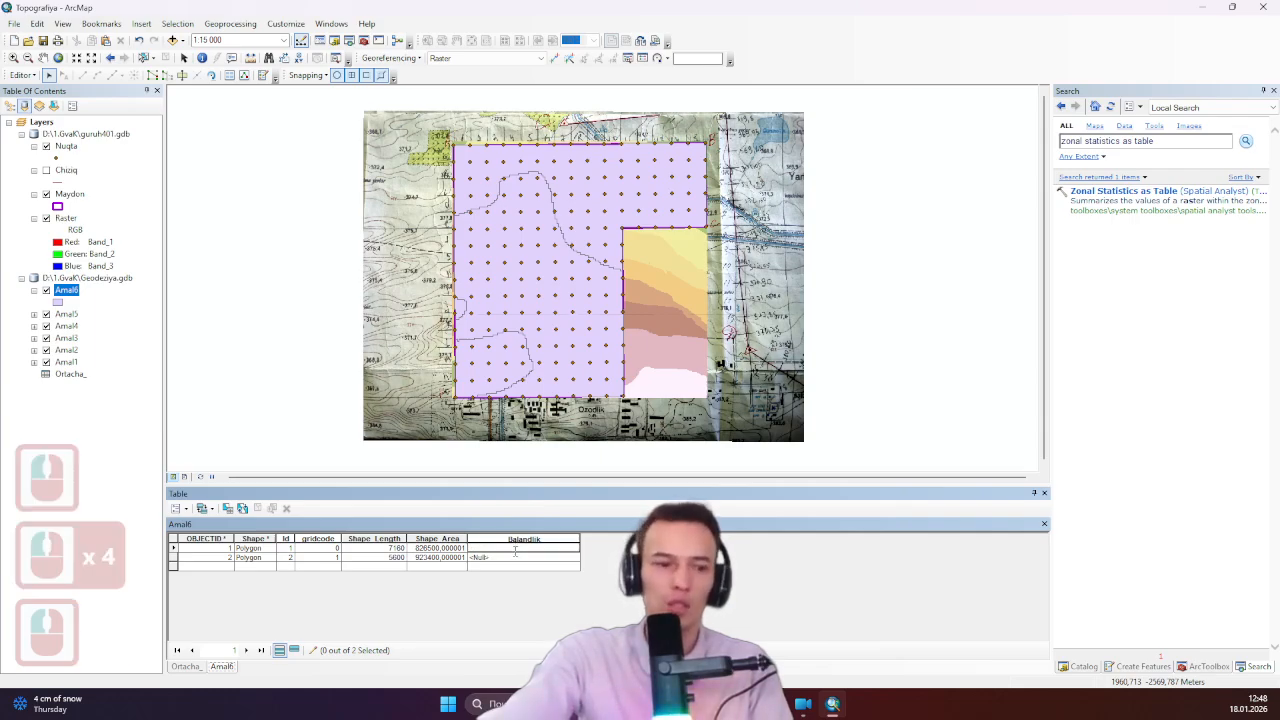
key(ctrl)
key(ctrl+v)
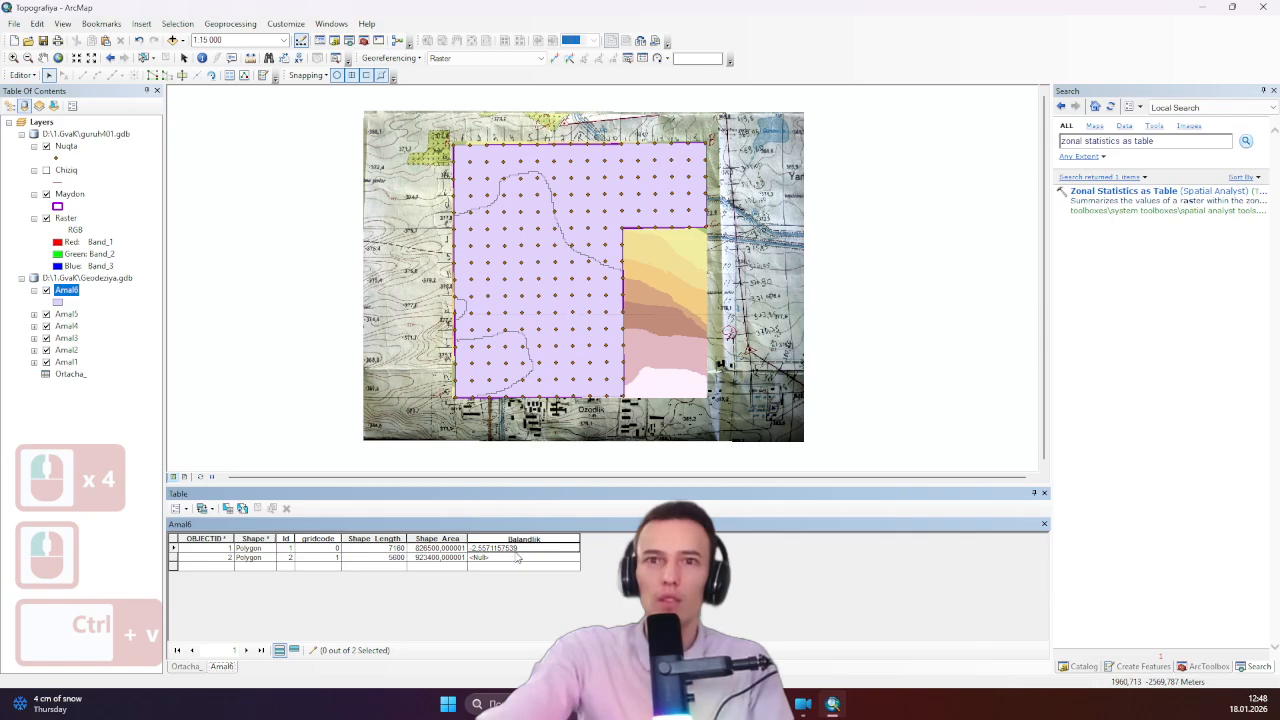
key(Return)
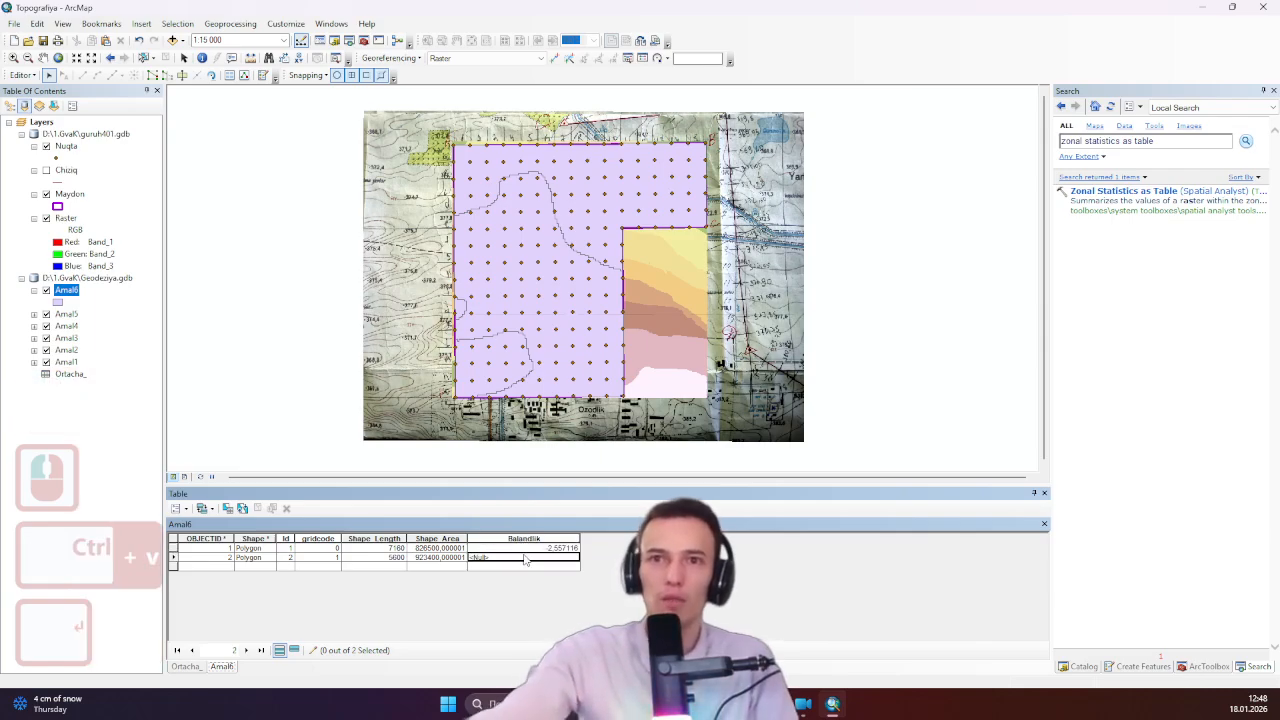
- Copy the MEAN value of gridcode 1 from the Ortacha_ table into the Balandlik field of the matching Amal6 polygon
click(184, 666)
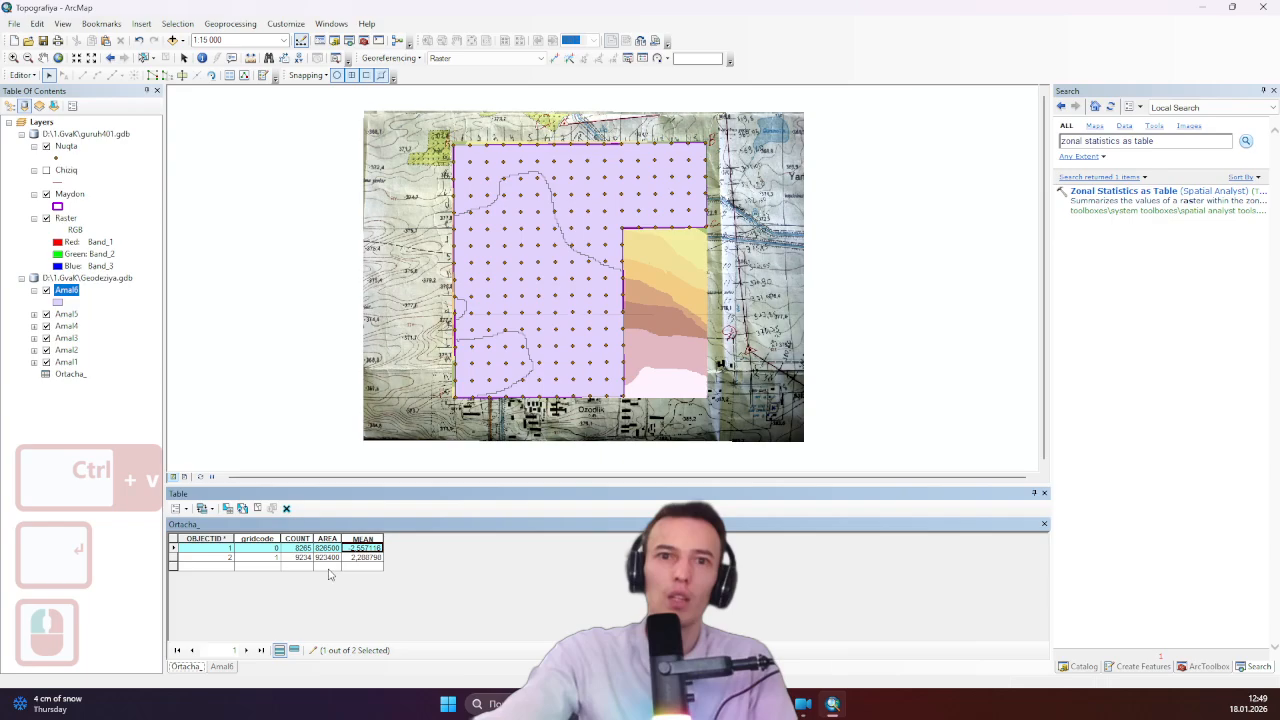
double_click(362, 557)
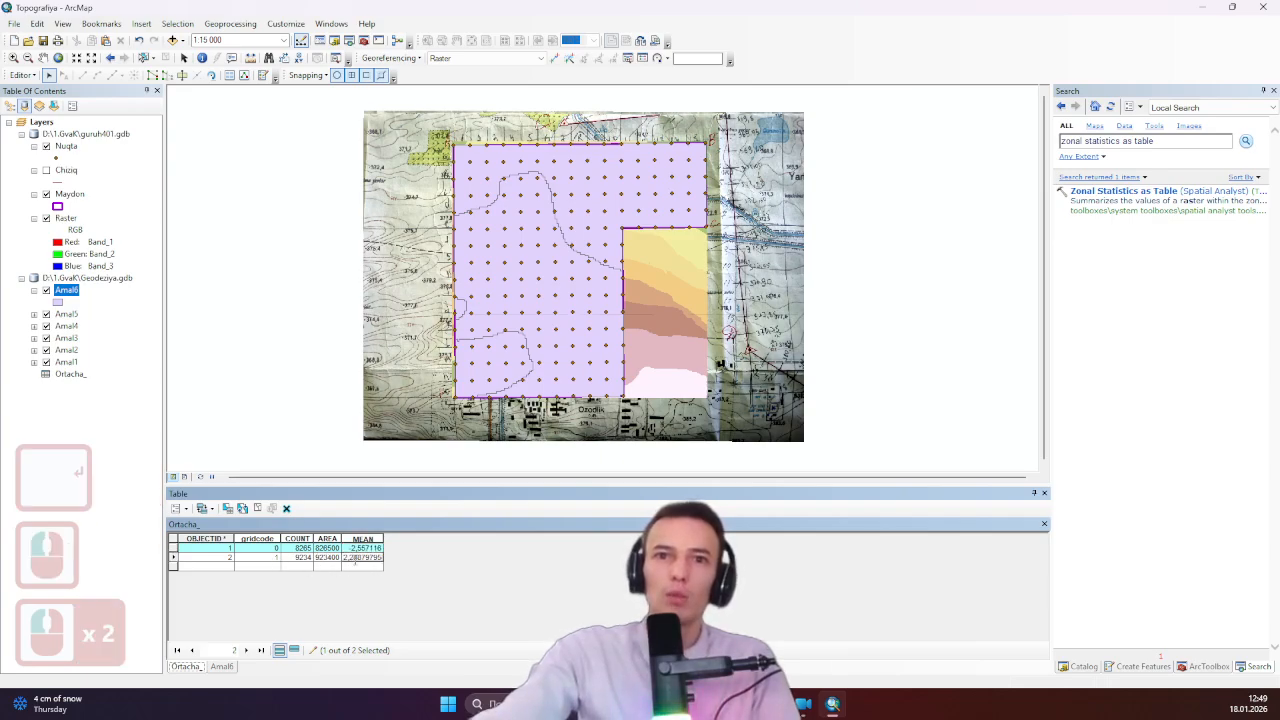
click(400, 562)
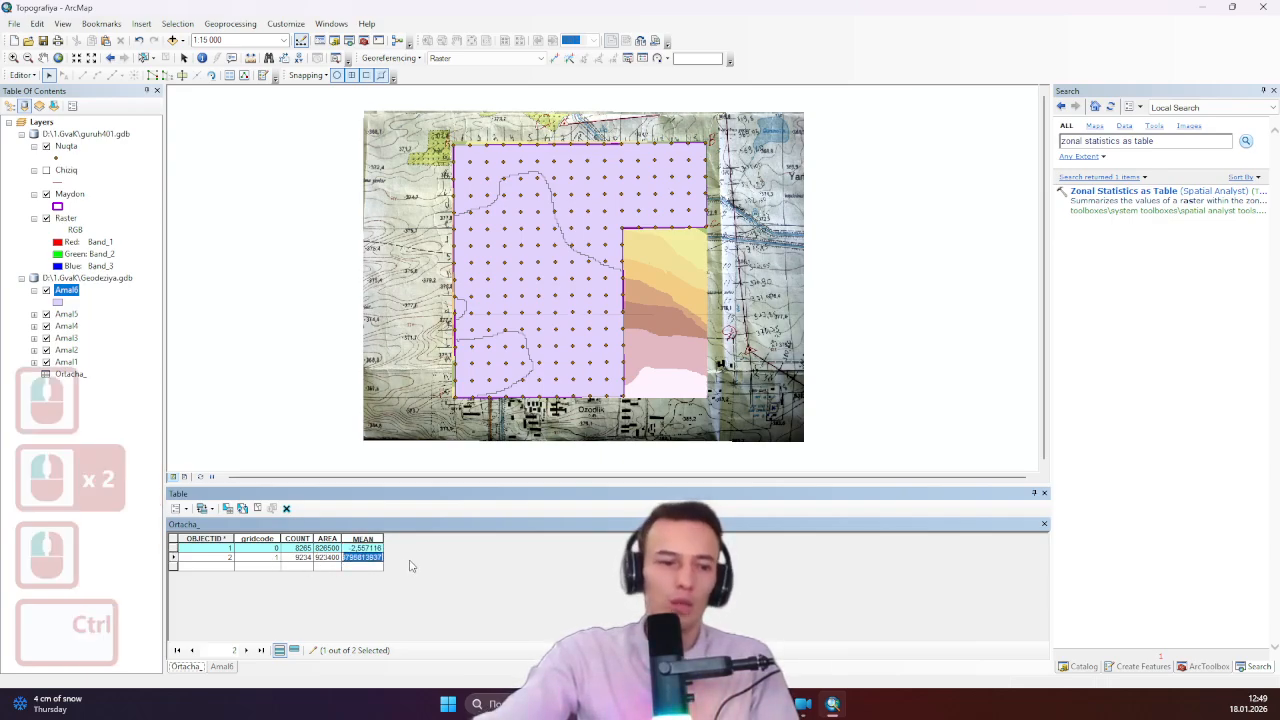
key(ctrl+c)
click(223, 667)
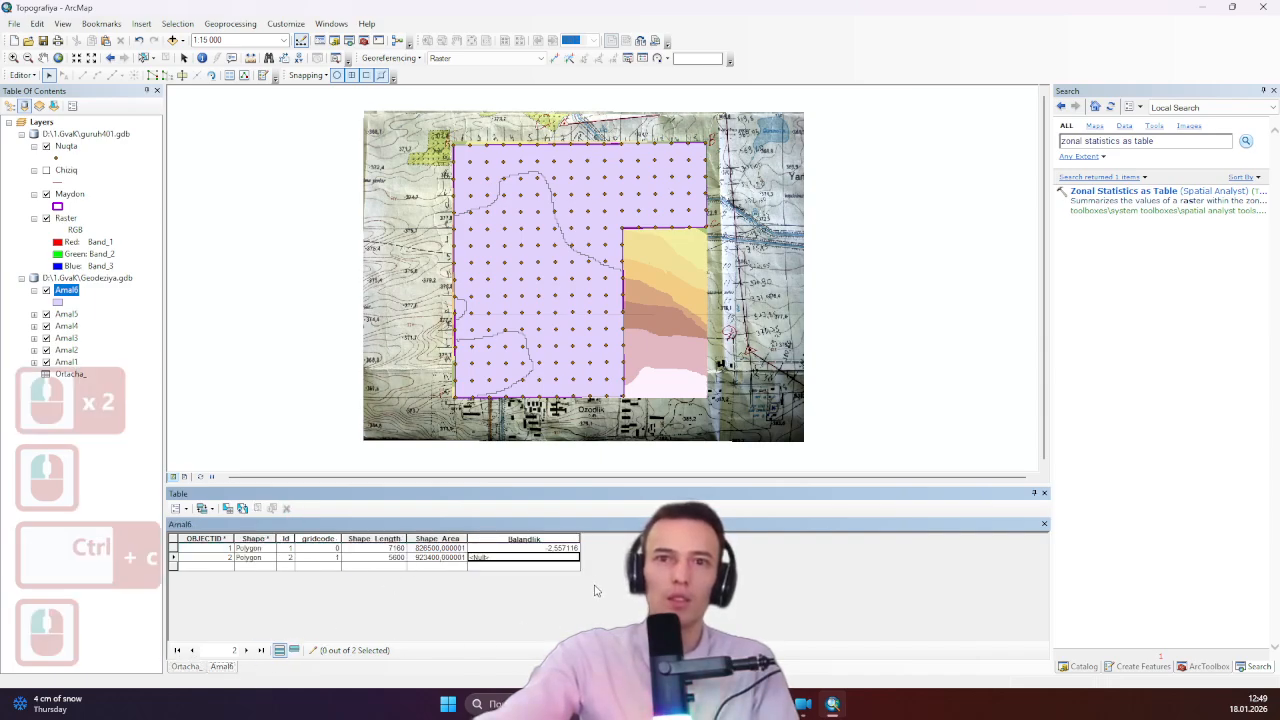
double_click(566, 562)
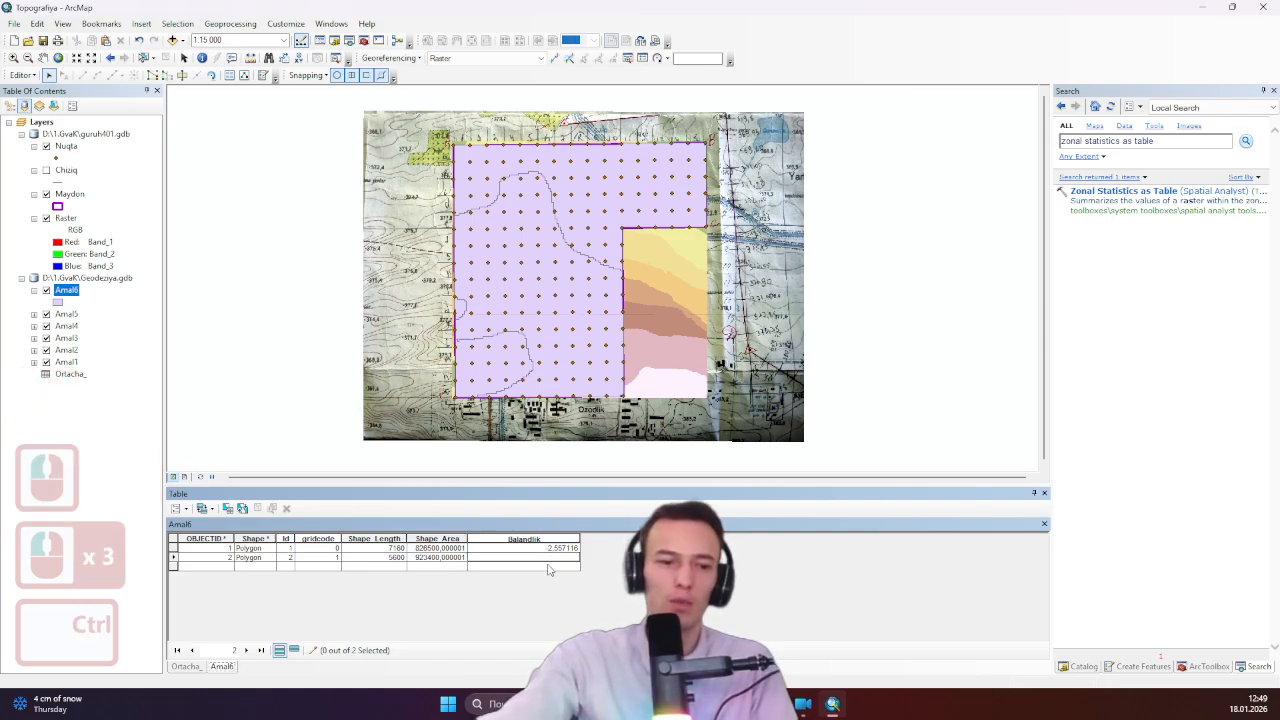
key(ctrl+v)
key(Return)
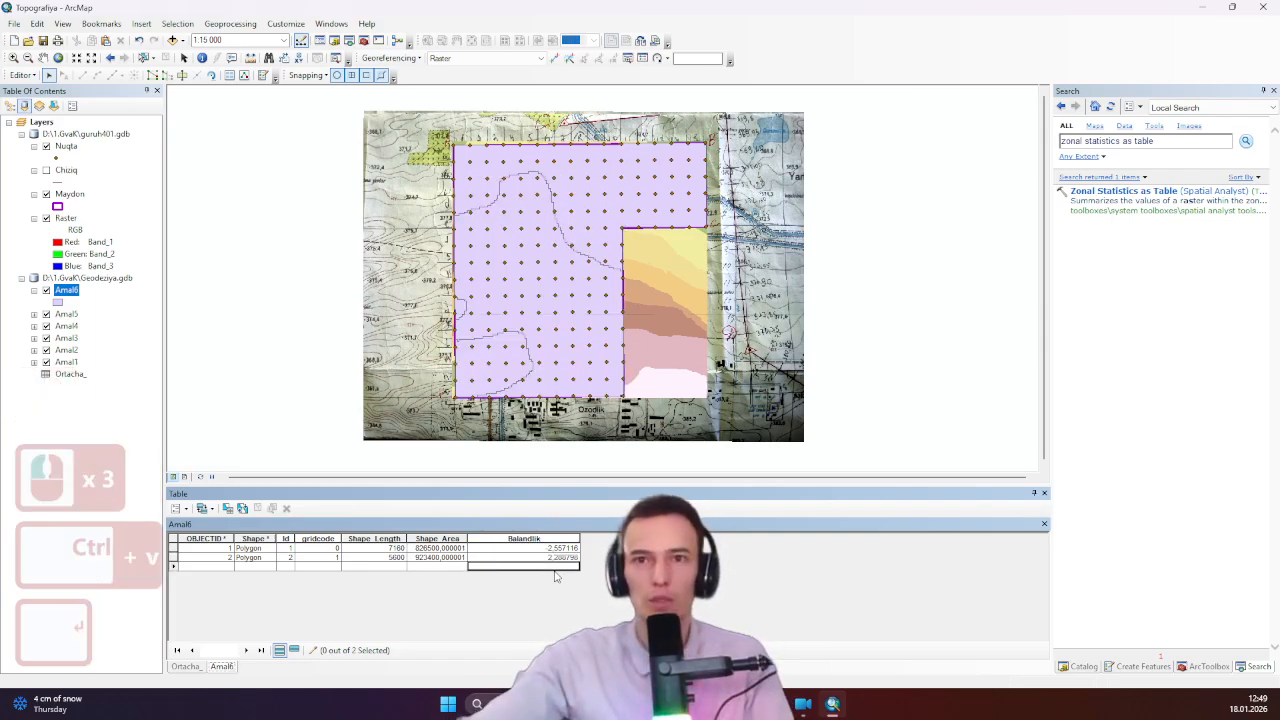
- Fit the Balandlik column width to its contents, and end the edit session with the edits saved
click(564, 553)
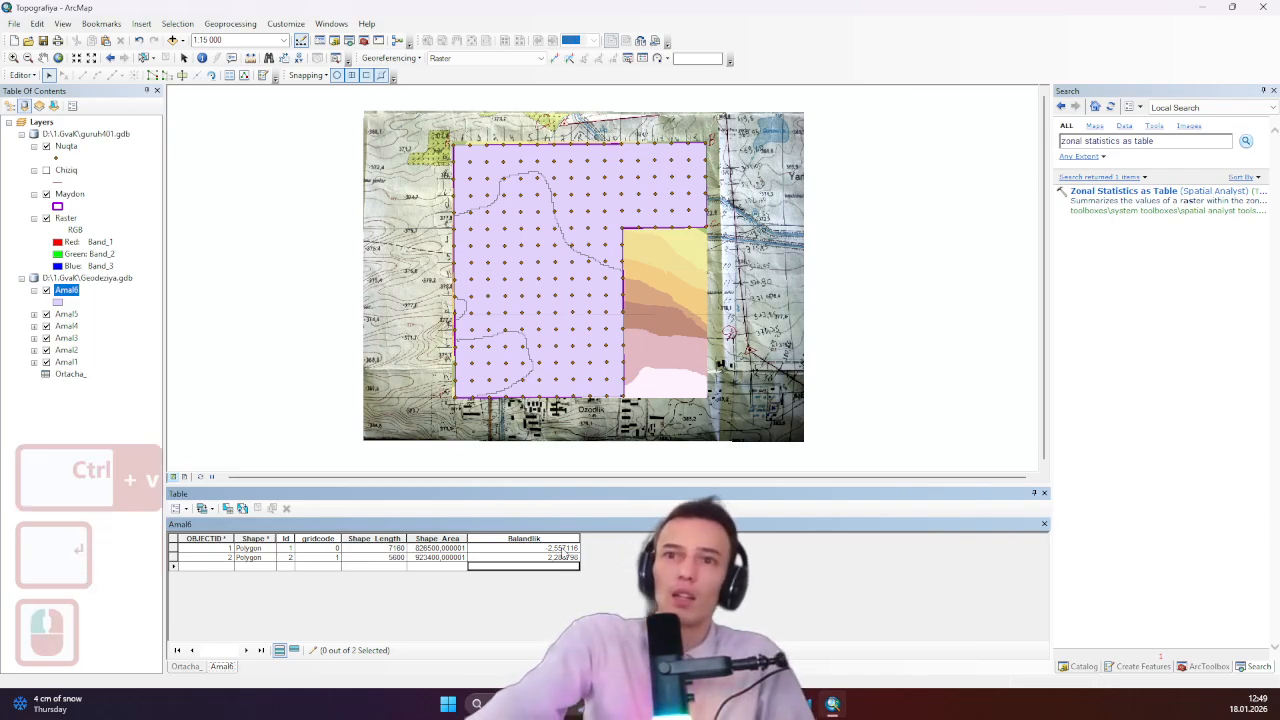
double_click(578, 538)
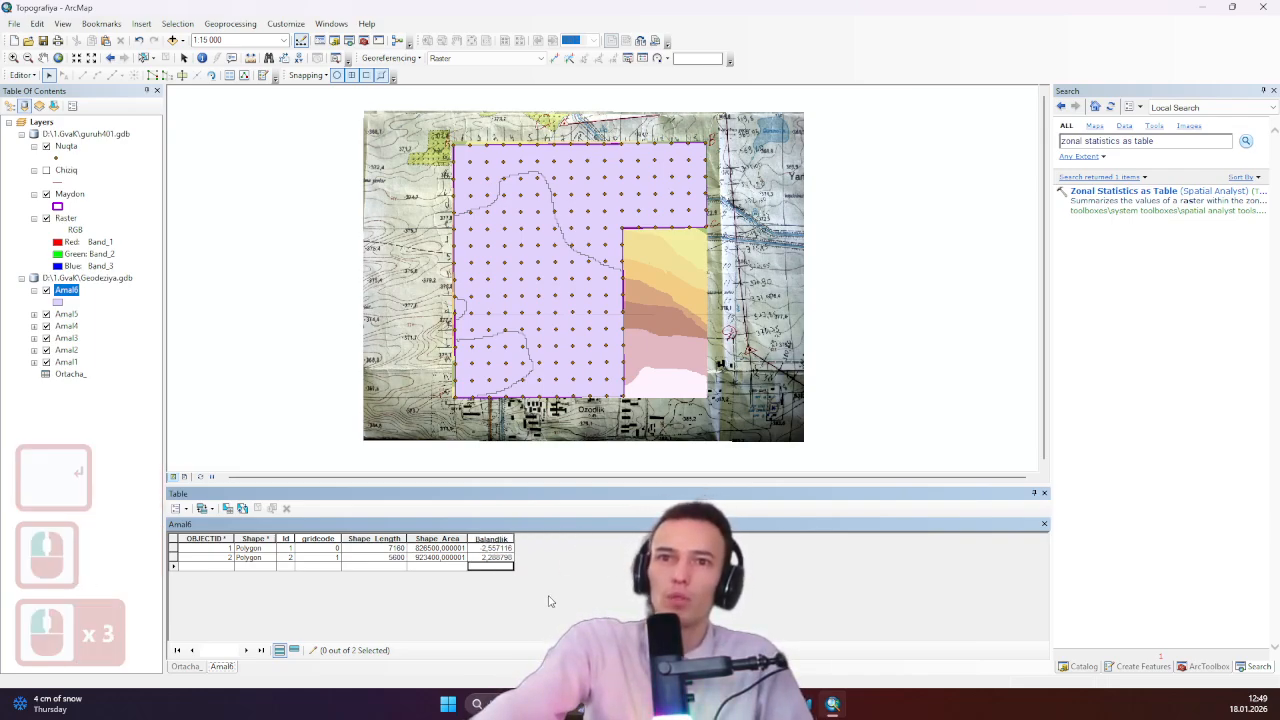
click(22, 75)
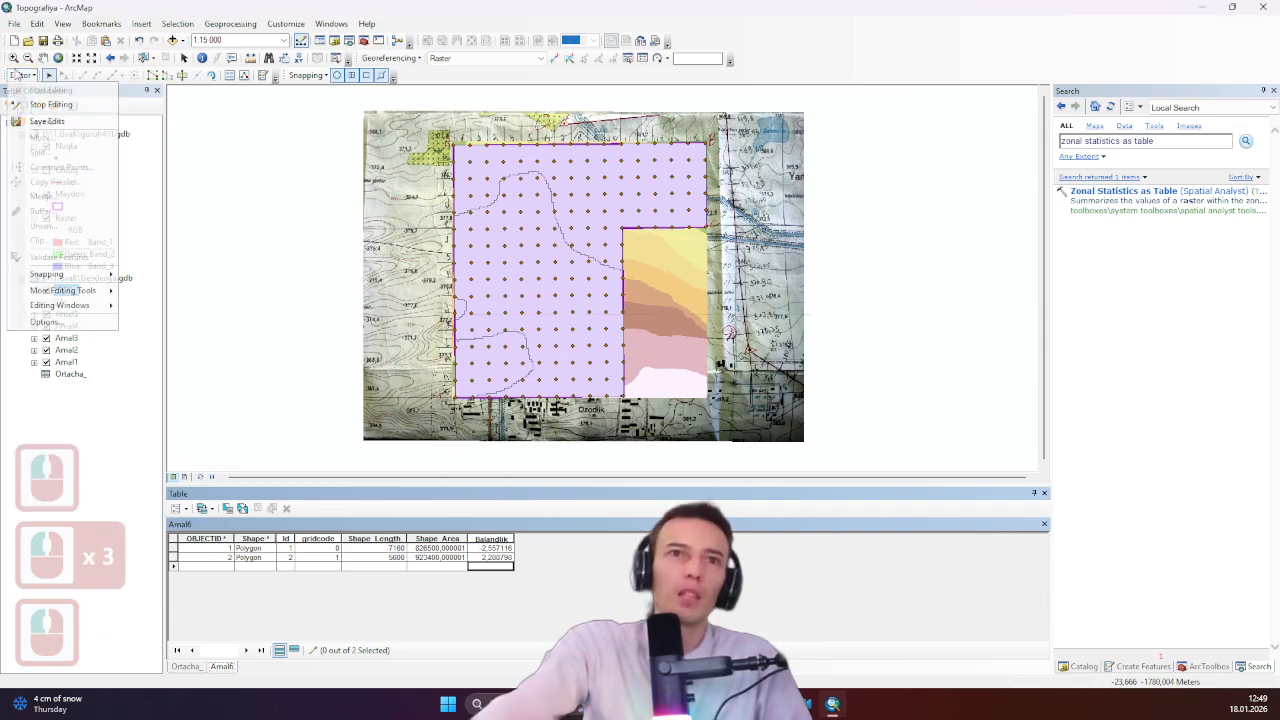
click(45, 121)
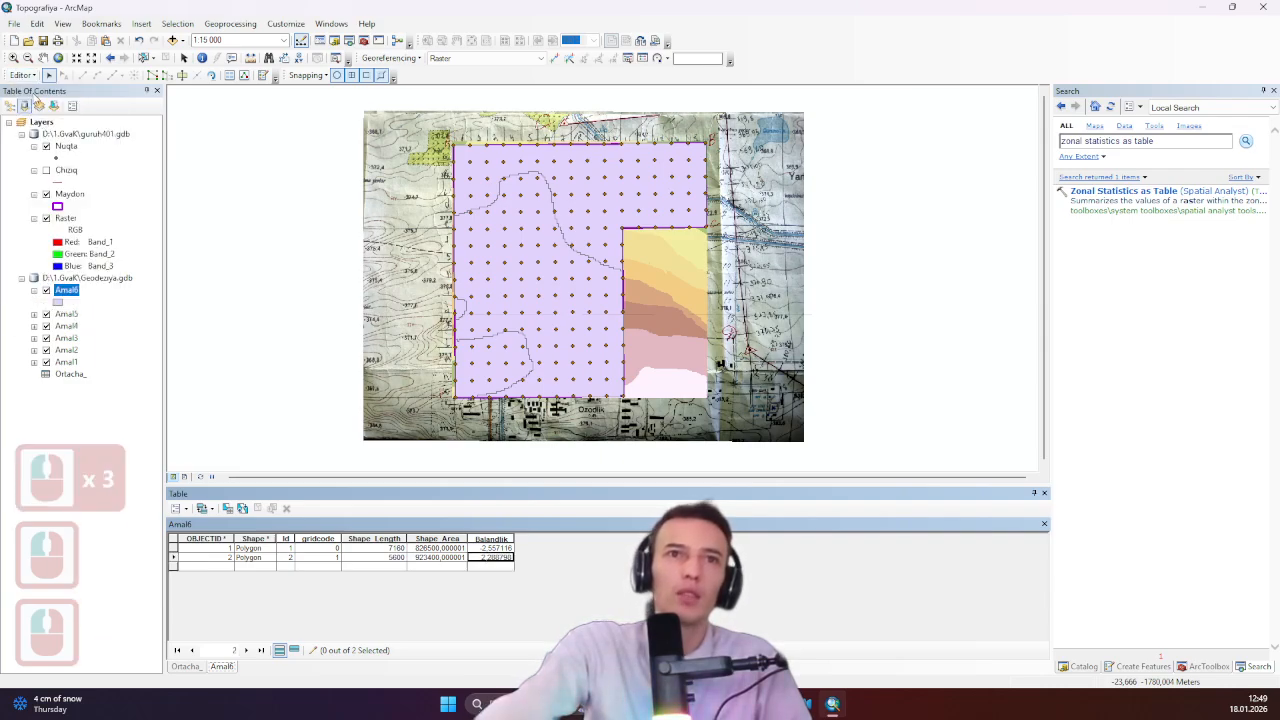
click(22, 75)
click(40, 104)
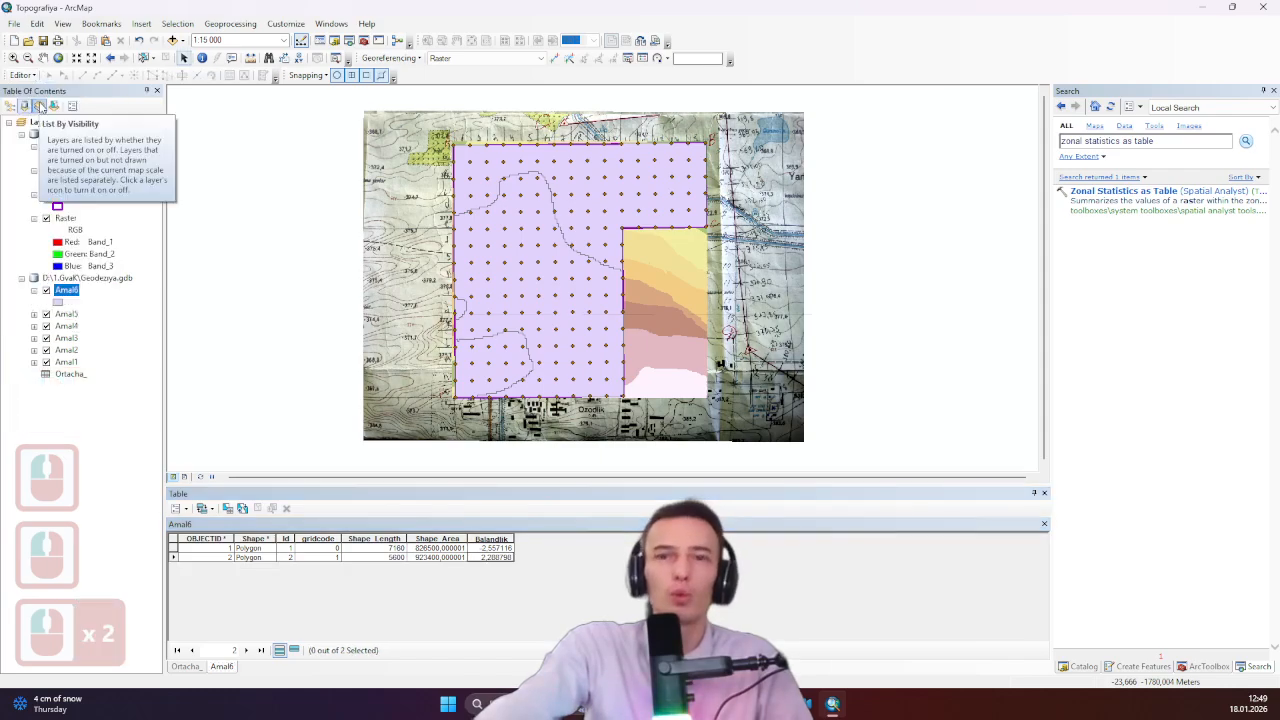